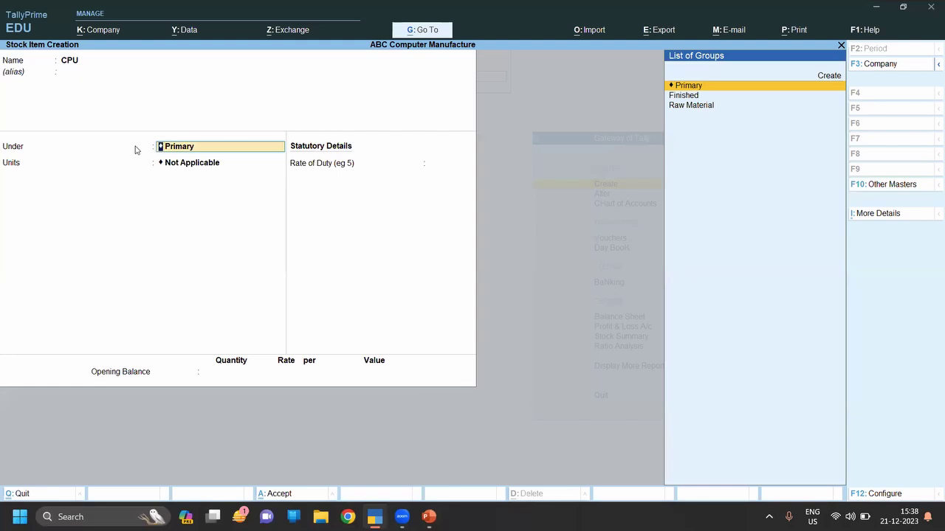
Place the CPU stock item under Raw Material with PCS as its unit and save it.
key("Down")
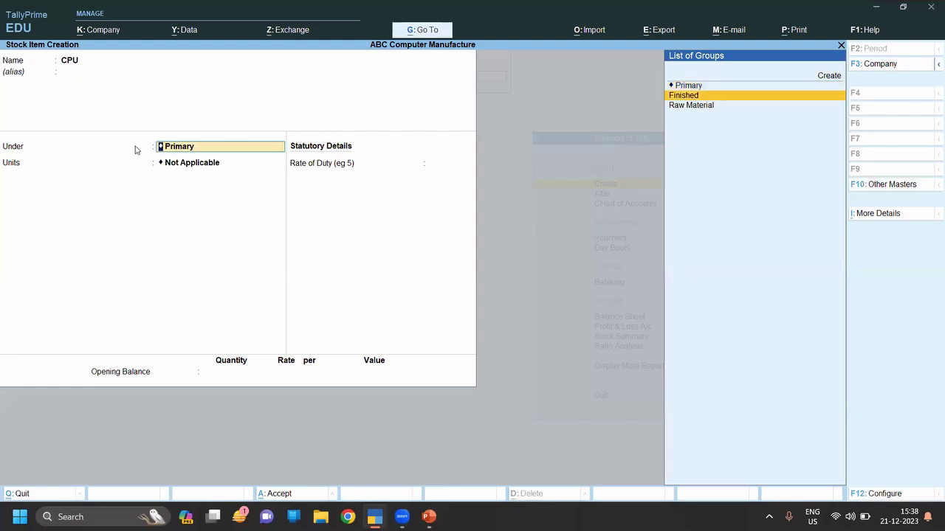
key("Down")
key("Return")
key("Down")
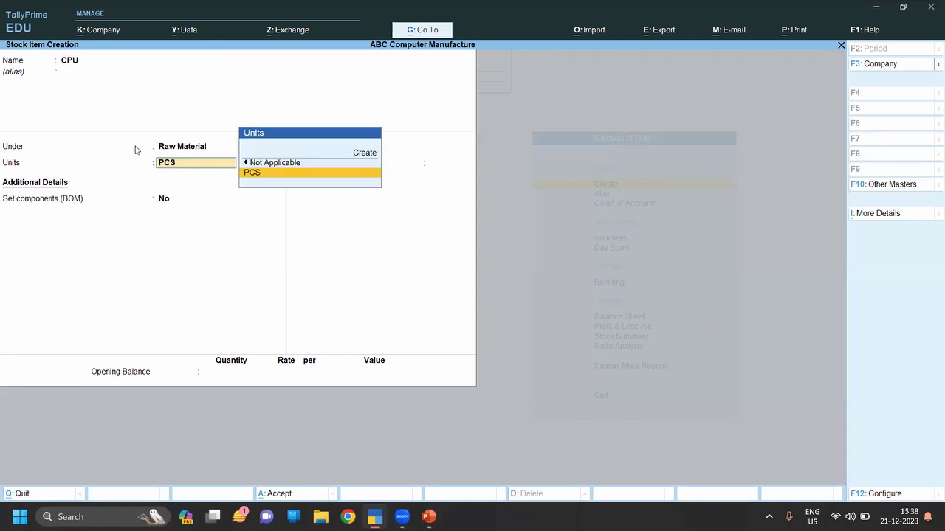
key("Return")
key("ctrl+a")
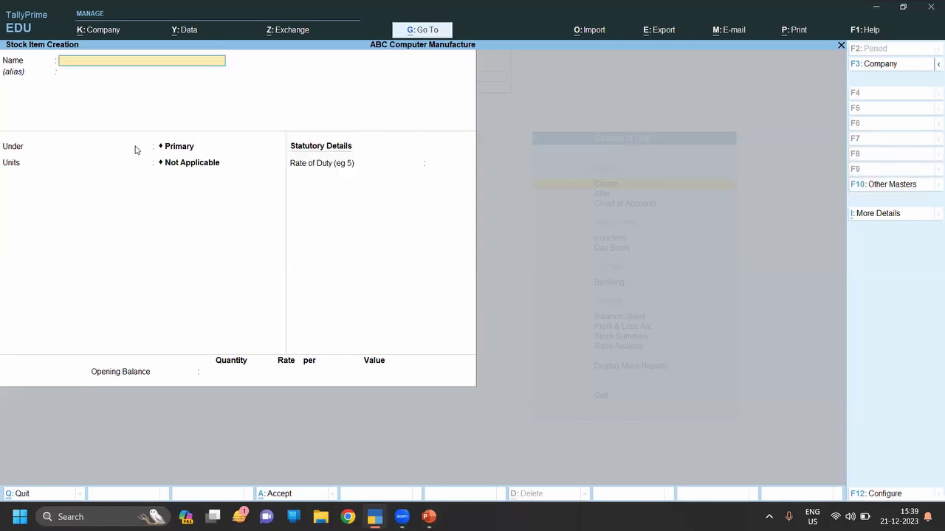
Create a stock item named Mouse under Raw Material with PCS as its unit.
type("Mouse")
key("Return")
key("Return")
key("Down")
key("Down")
key("Return")
key("Down")
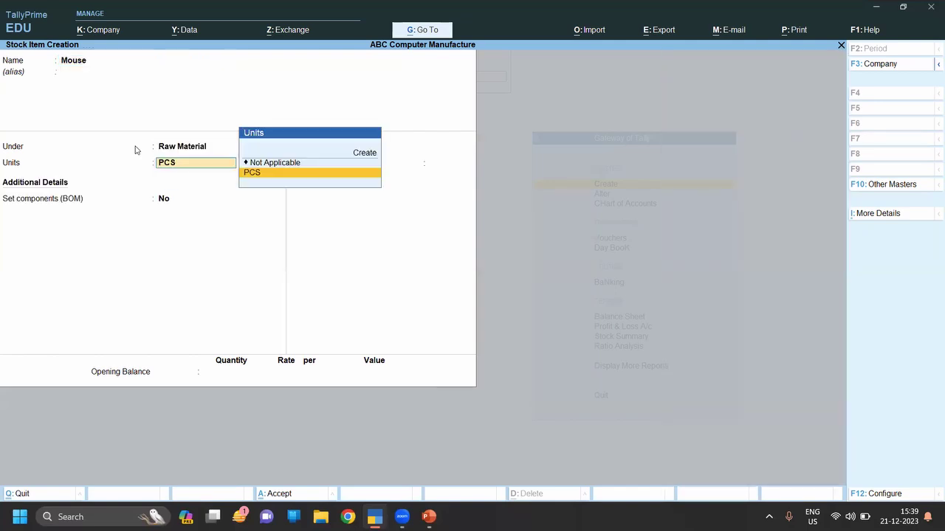
key("ctrl+a")
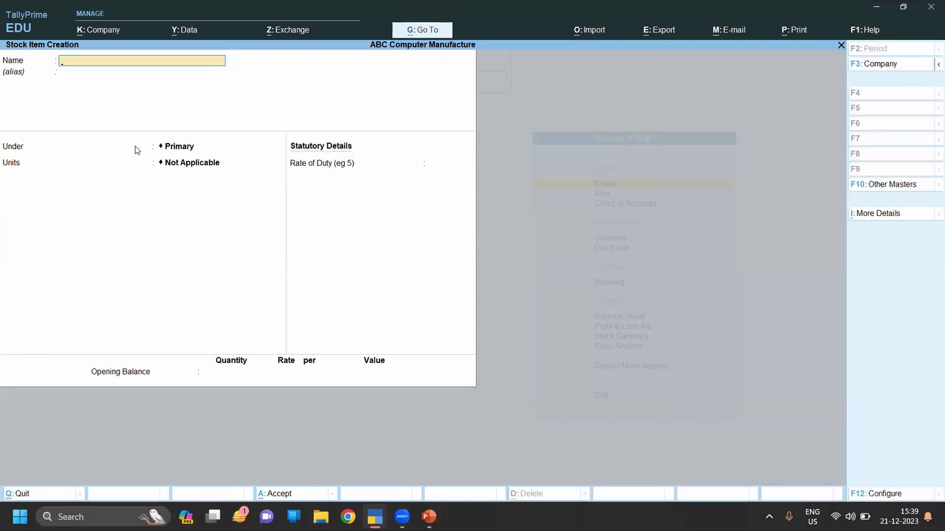
Create a stock item named Keyboard under Raw Material with PCS as its unit.
type("C")
key("BackSpace")
type("Keyboard")
key("Return")
key("Return")
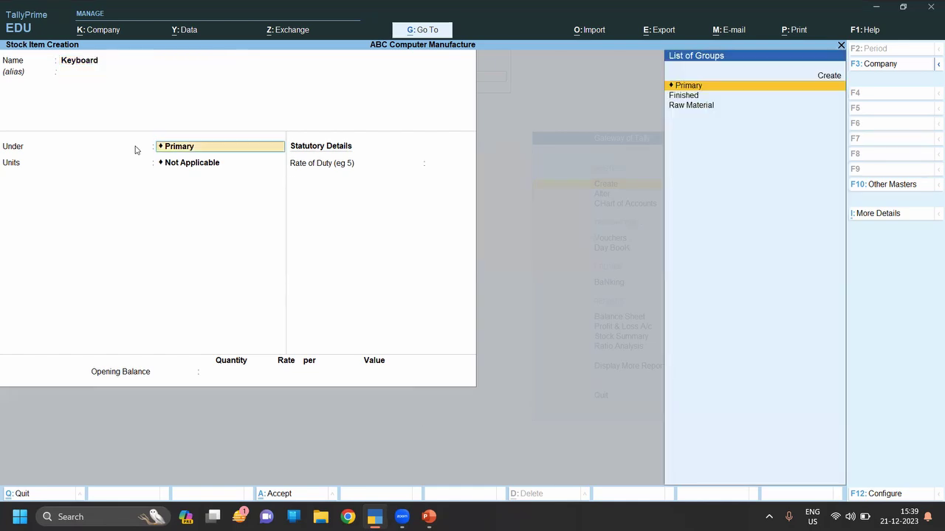
key("Down")
key("Down")
key("Return")
key("Down")
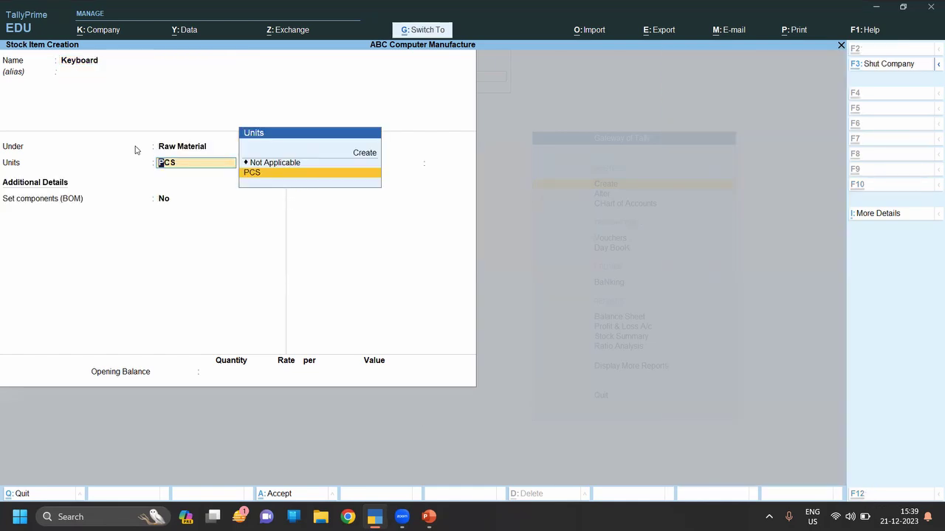
key("ctrl+a")
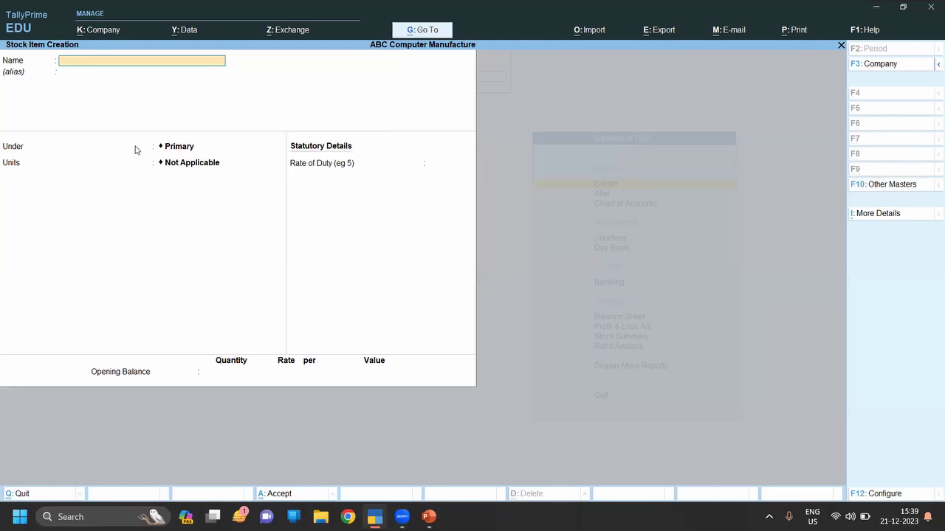
Create a stock item named Monitor under Raw Material with PCS as its unit.
type("Mouse")
key("Return")
type("m")
key("BackSpace")
type("Monito")
key("Return")
key("Down")
key("Down")
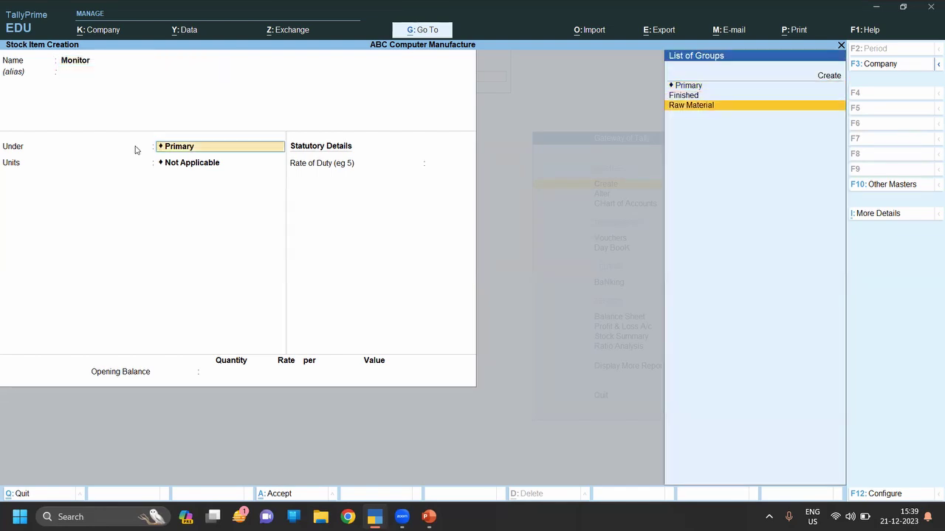
key("Return")
key("Down")
key("ctrl+a")
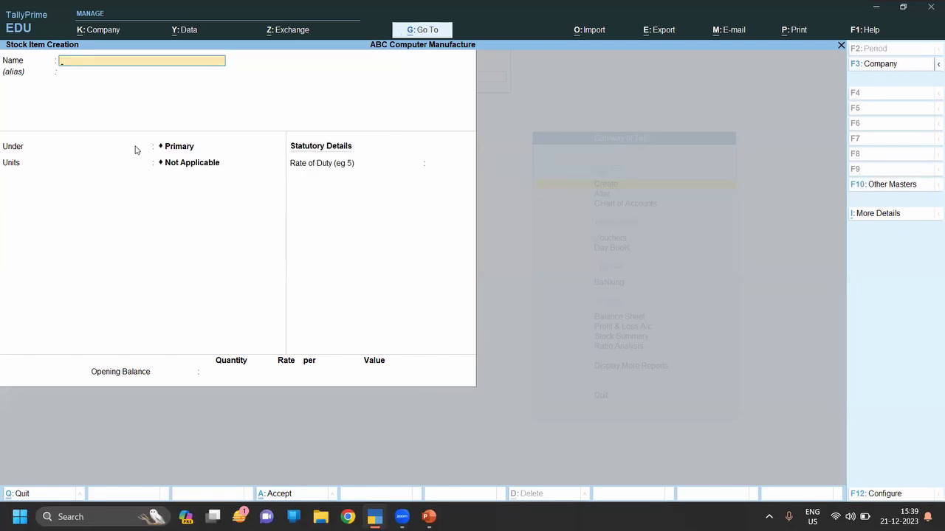
Leave stock item creation and review the list of existing stock items in the master alteration area.
key("Escape")
key("Escape")
key("Down")
key("Down")
key("Up")
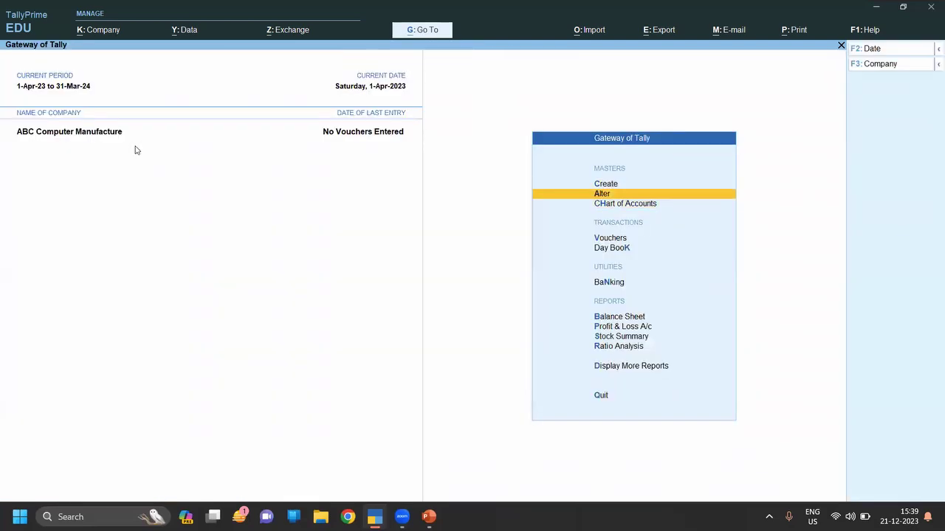
key("Return")
key("Down")
key("Down")
key("Down")
key("Down")
key("Down")
key("Return")
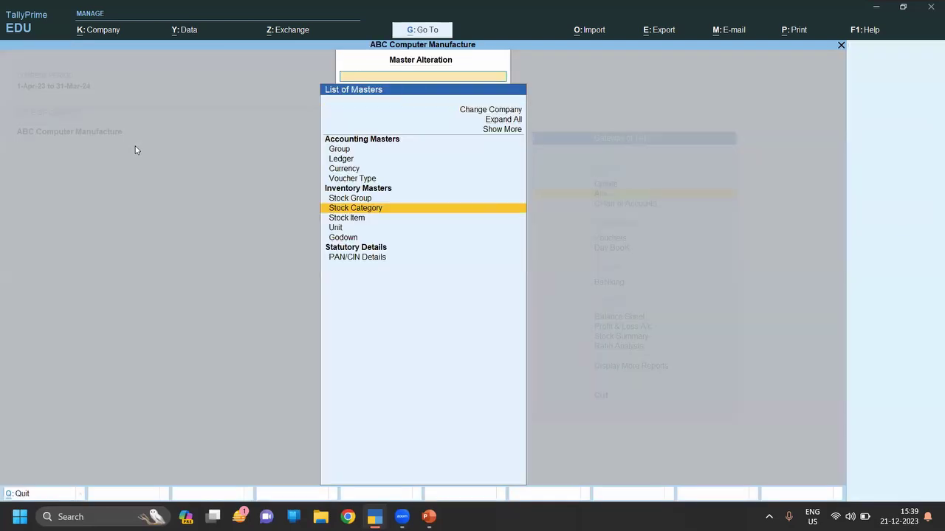
key("Escape")
key("Down")
key("Return")
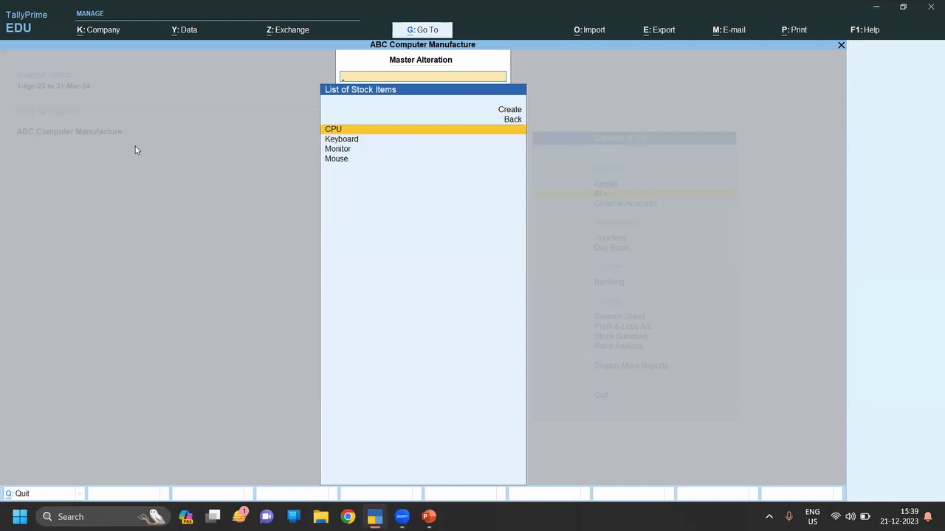
key("Escape")
key("Escape")
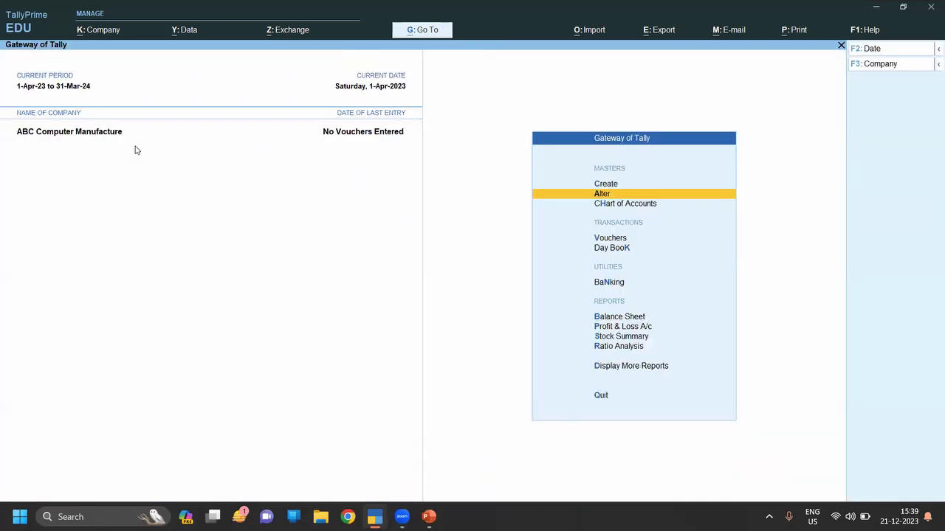
Create a stock item named UPS under Raw Material with PCS as its unit.
key("Up")
key("Return")
key("Down")
key("Down")
key("Down")
key("Down")
key("Down")
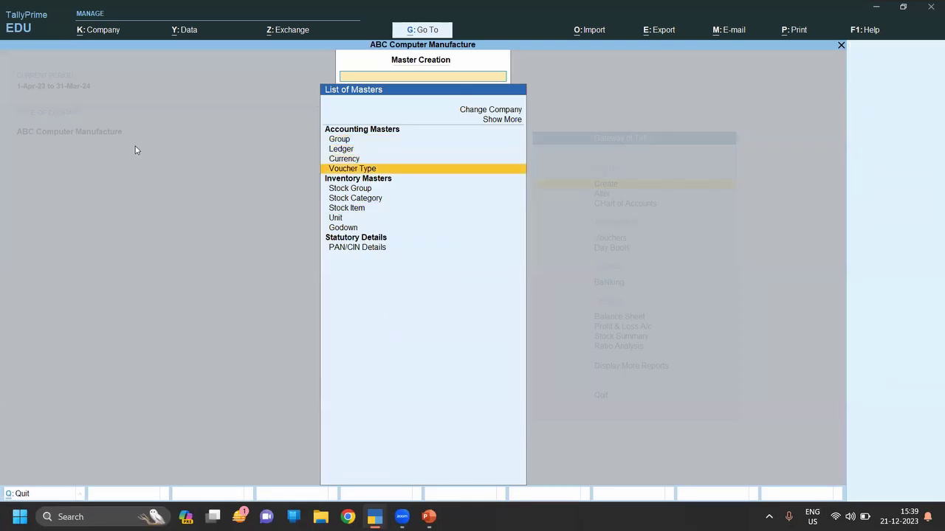
key("Down")
key("Return")
type("UPS")
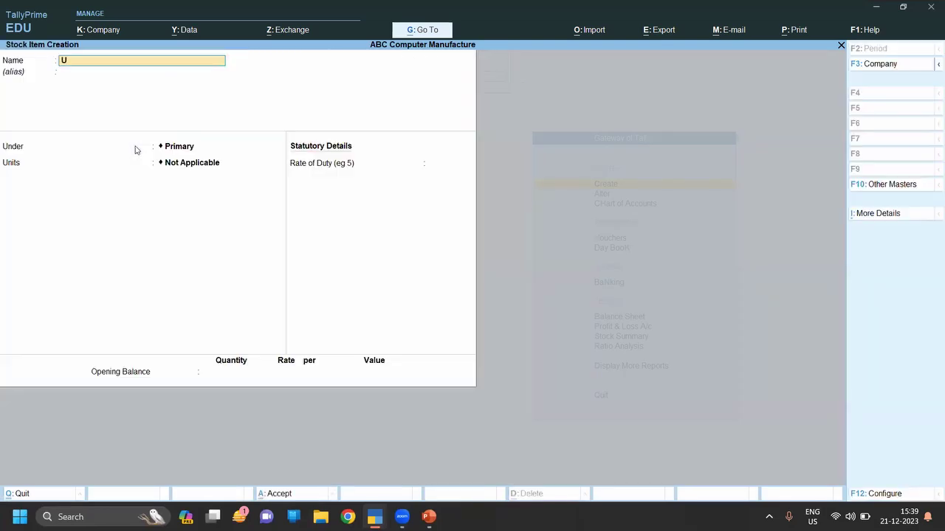
key("Return")
key("Down")
key("Down")
key("Return")
key("Down")
key("ctrl+a")
Create a stock item named Computer under Finished with PCS as its unit, and close the creation form.
type("Compute")
key("Return")
key("Return")
key("Down")
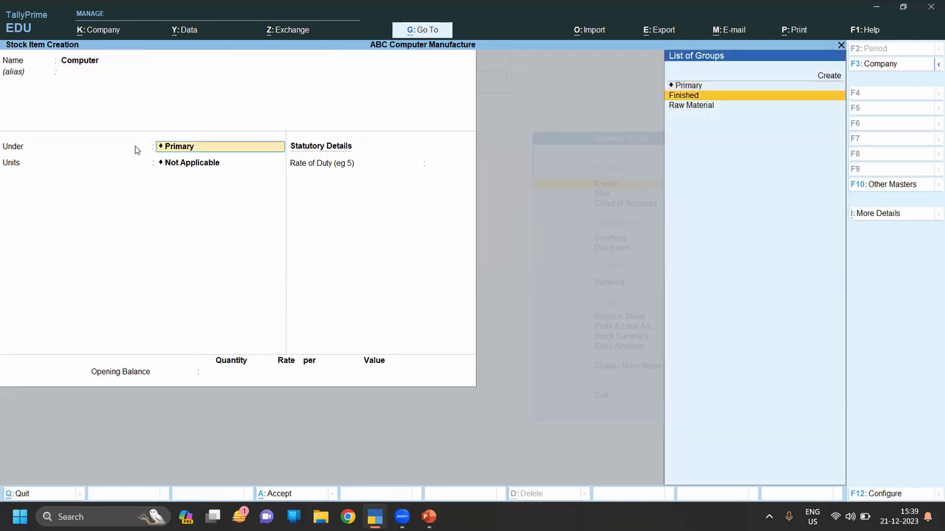
key("Down")
key("Up")
key("Return")
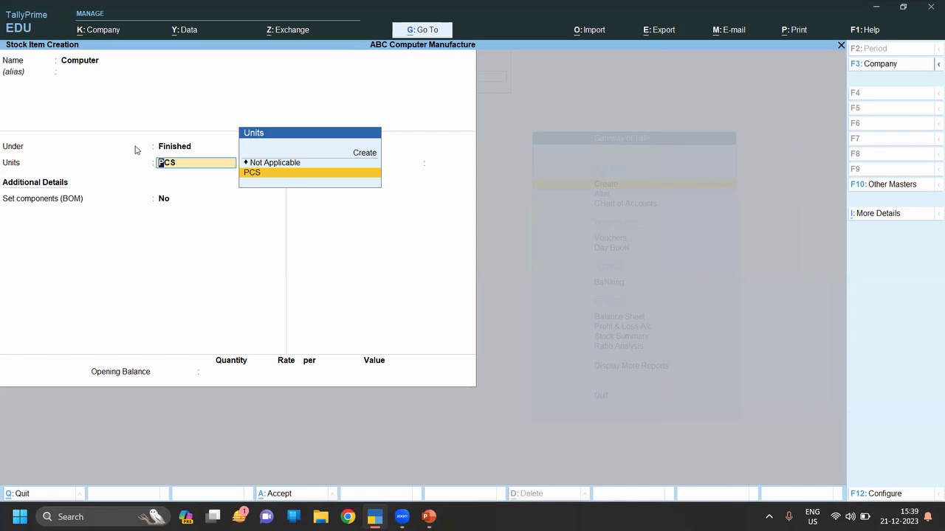
key("Return")
key("ctrl+a")
key("Escape")
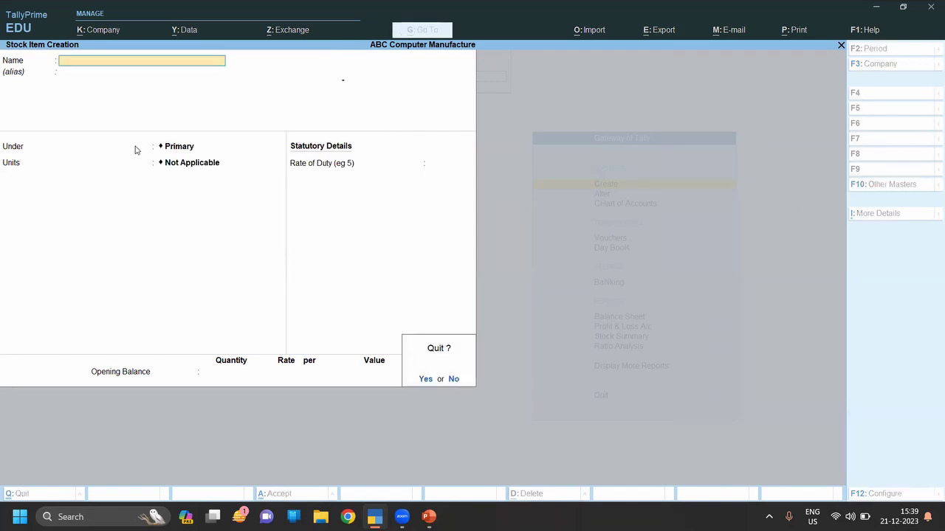
key("Return")
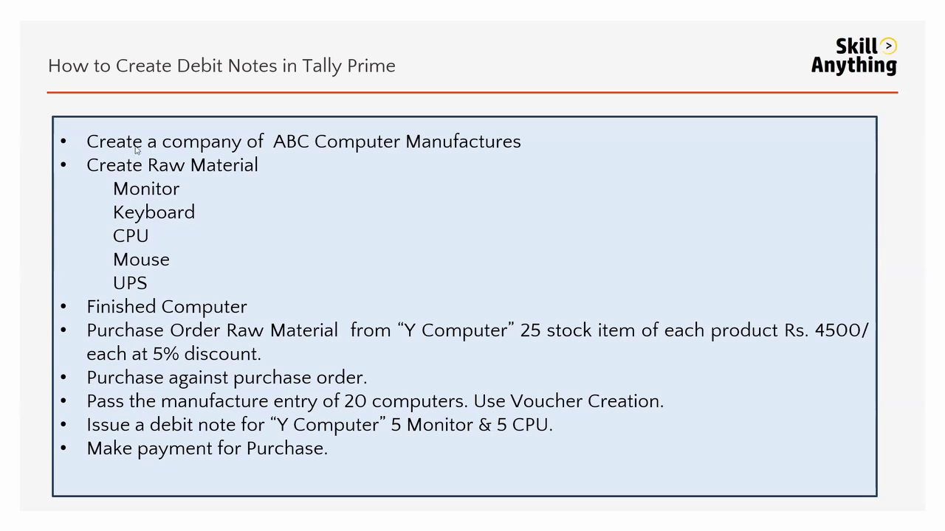
Switch from the task slide back to TallyPrime and open a new Purchase voucher.
key("alt+Tab")
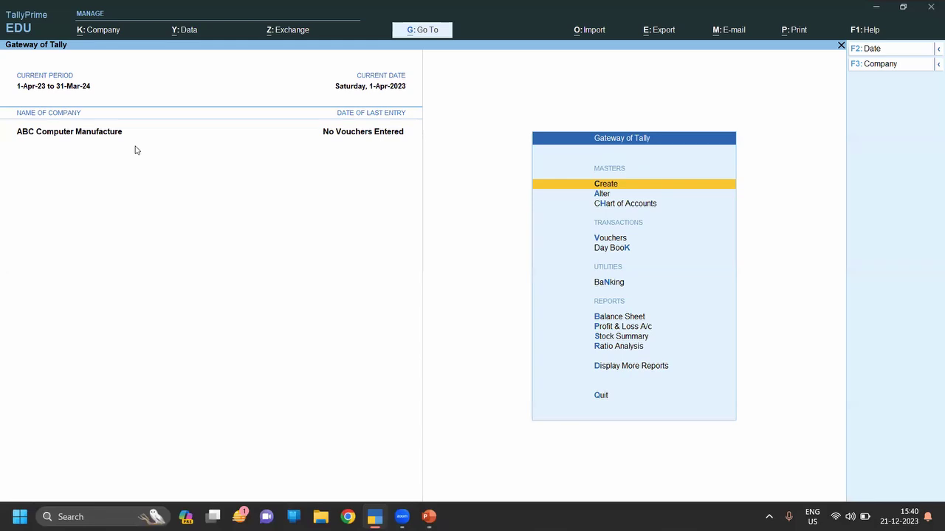
key("v")
key("F9")
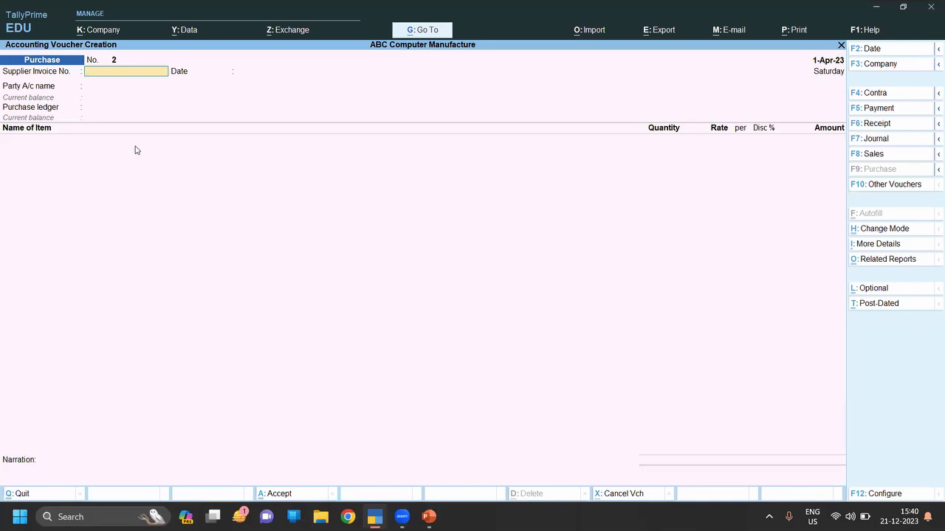
Review the available voucher types, from the accounting vouchers down to Purchase Order under Order Vouchers.
key("F10")
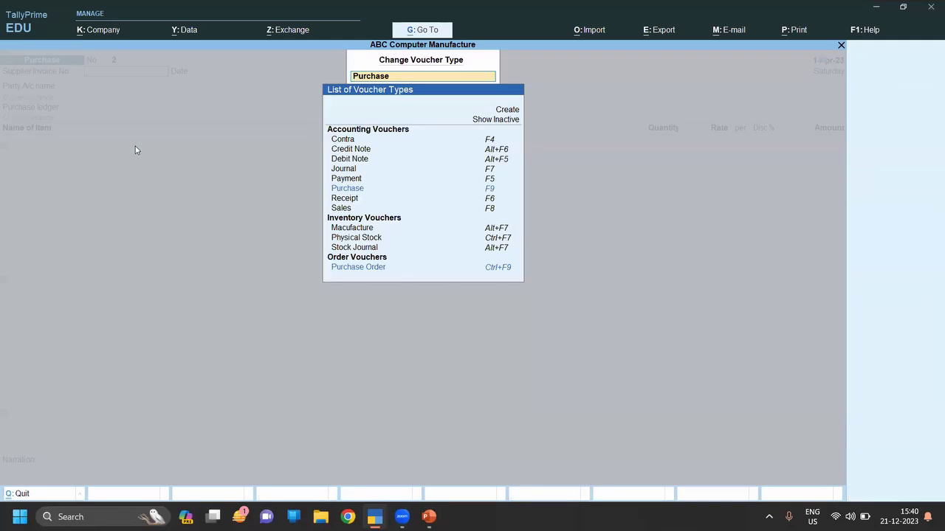
key("Up")
key("Up")
key("Up")
key("Up")
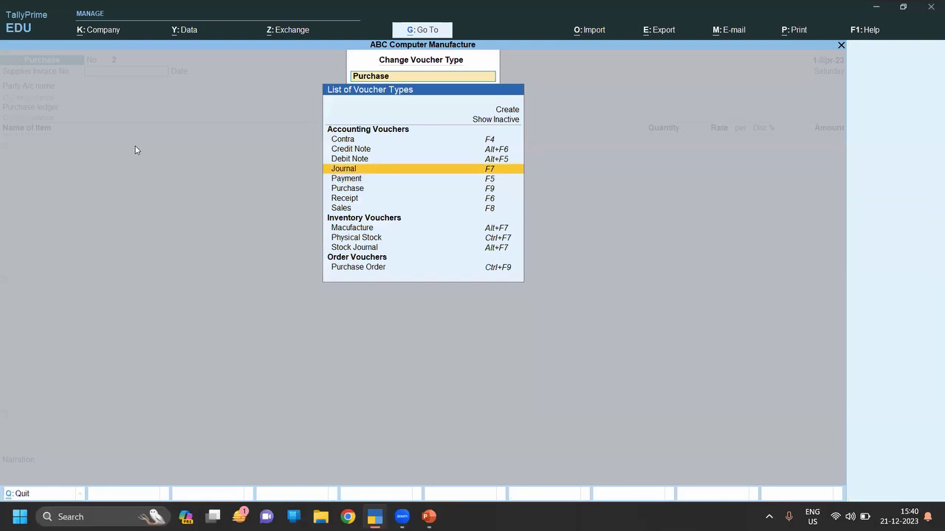
key("Up")
key("Down")
key("Down")
key("Down")
key("Down")
key("Down")
key("Down")
key("Down")
key("Down")
key("Down")
key("Down")
key("Down")
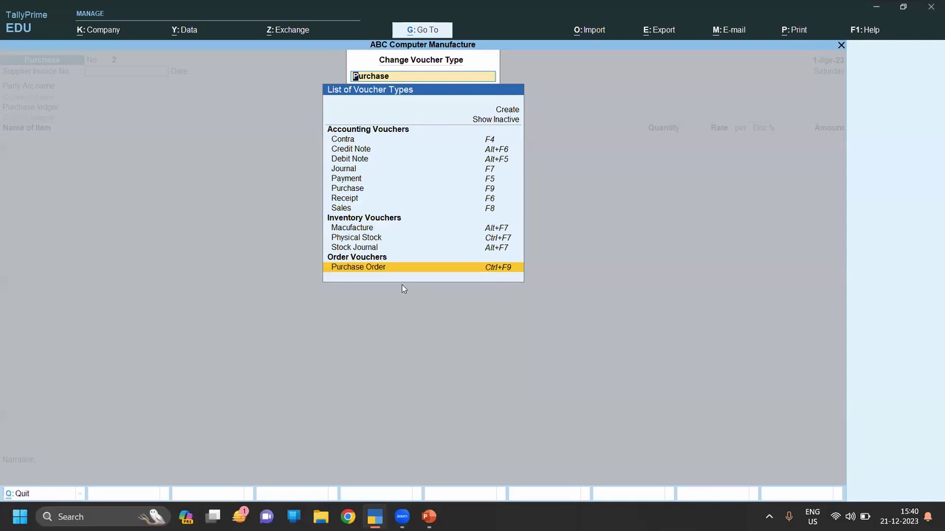
key("Escape")
key("Escape")
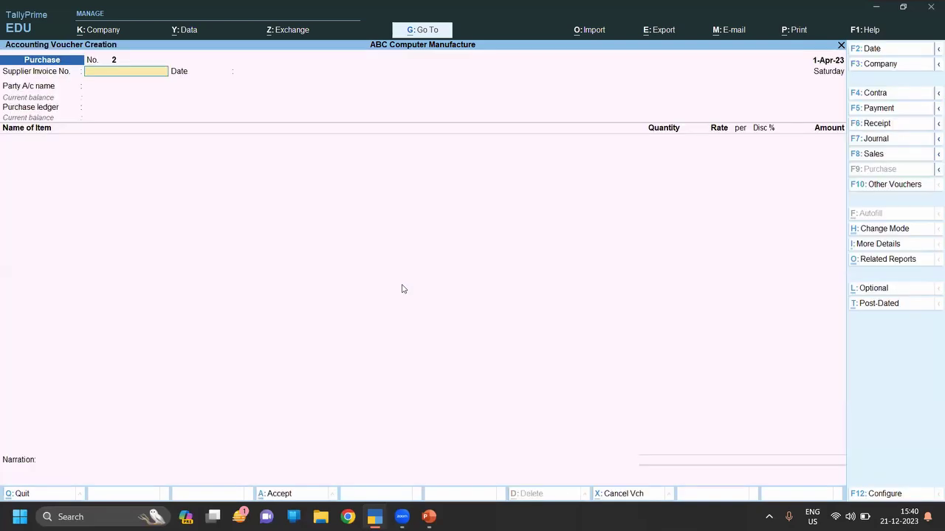
Switch to a Purchase Order voucher and begin a new party ledger named Y Computer.
key("ctrl")
key("ctrl+F9")
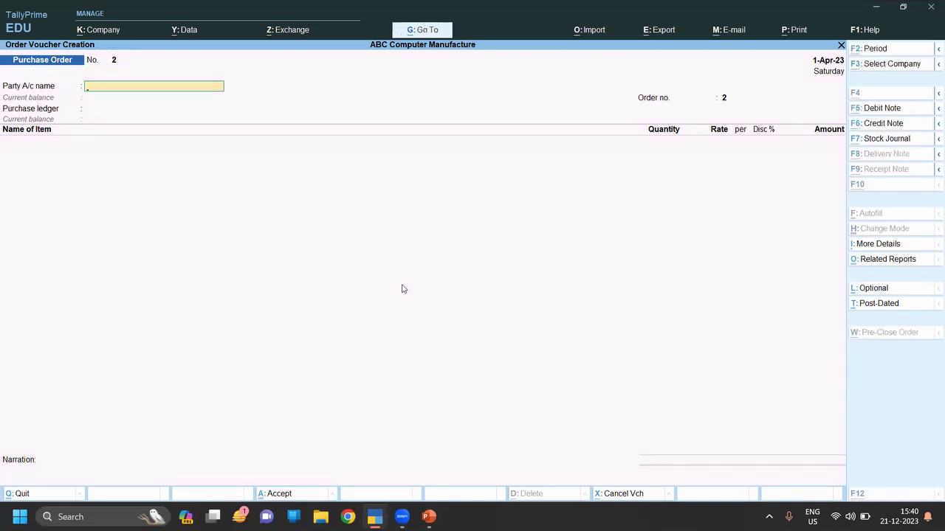
key("alt+c")
type("Y")
type(" Com")
type("pte")
key("BackSpace")
key("BackSpace")
key("BackSpace")
type("puter")
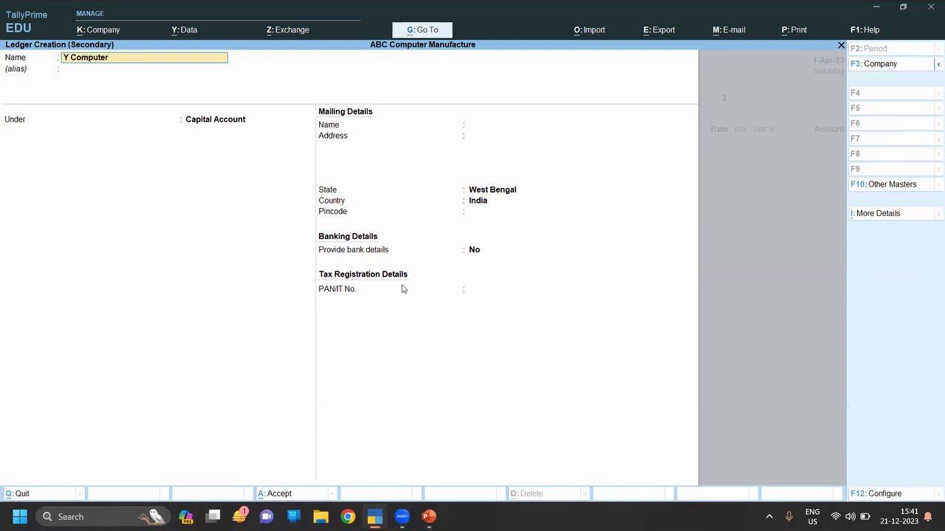
Assign the Y Computer ledger to the Sundry Creditors group and save it.
key("Return")
key("Return")
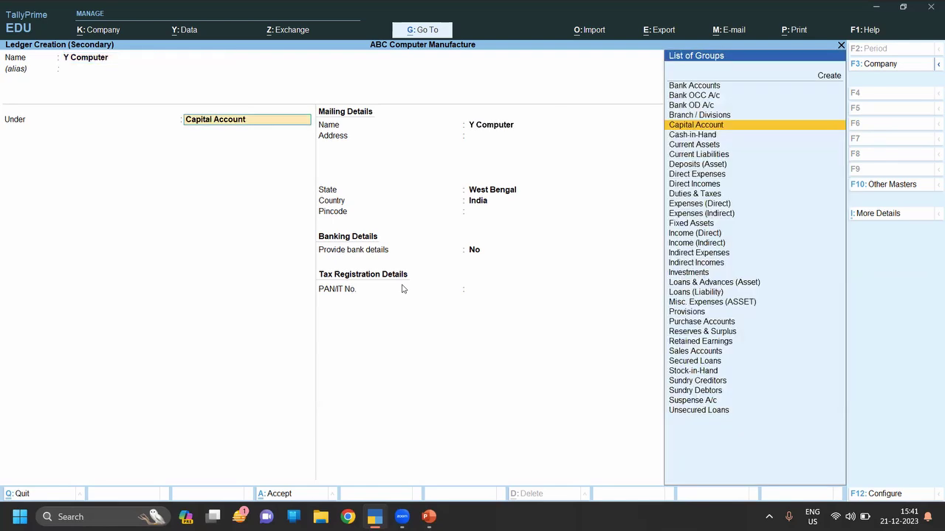
type("Su")
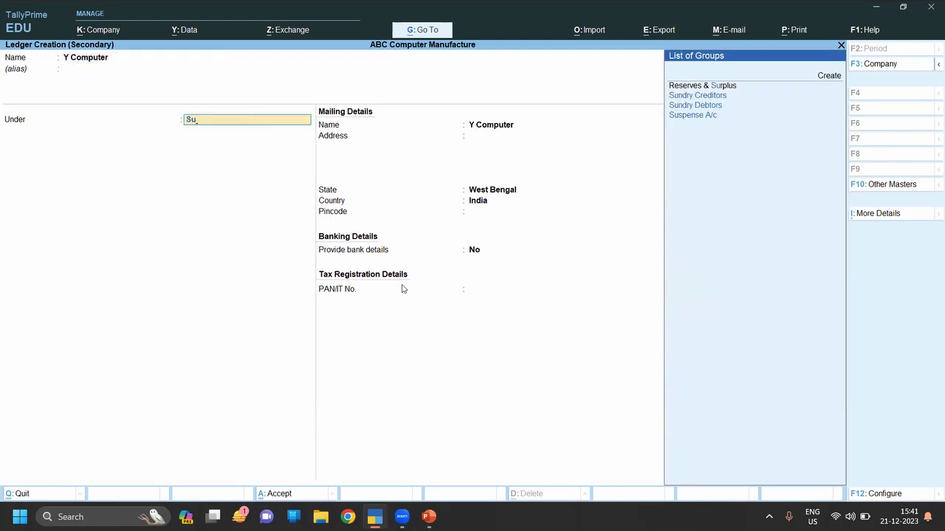
key("Up")
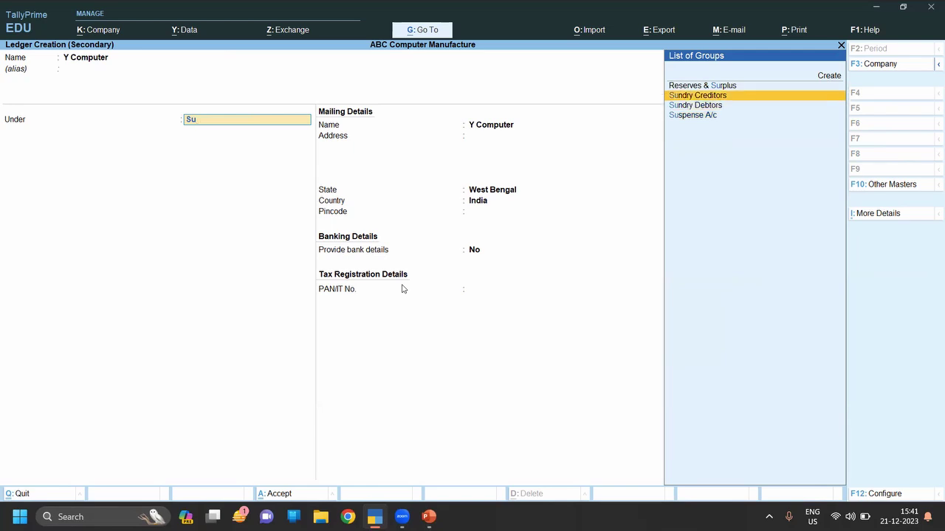
key("Return")
key("ctrl+a")
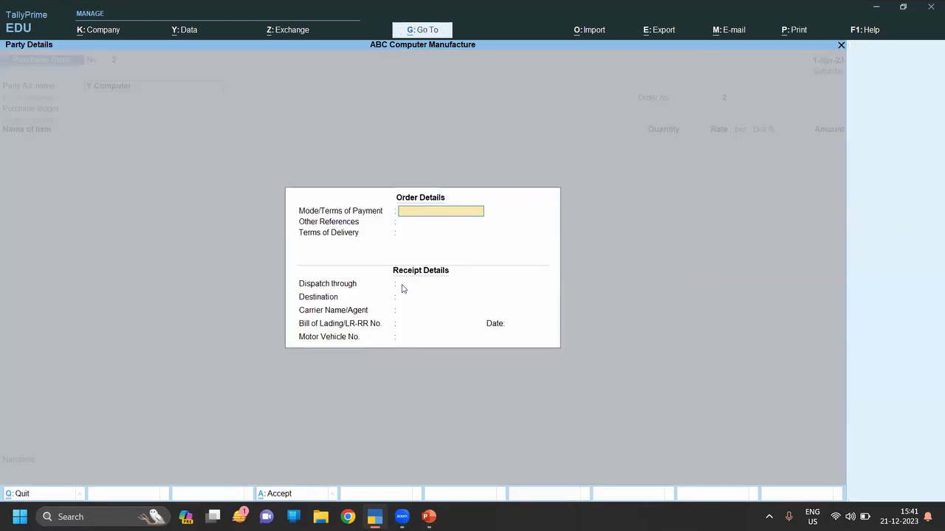
Leave the order details blank and set the purchase ledger to Purchase Order.
key("Escape")
key("ctrl+a")
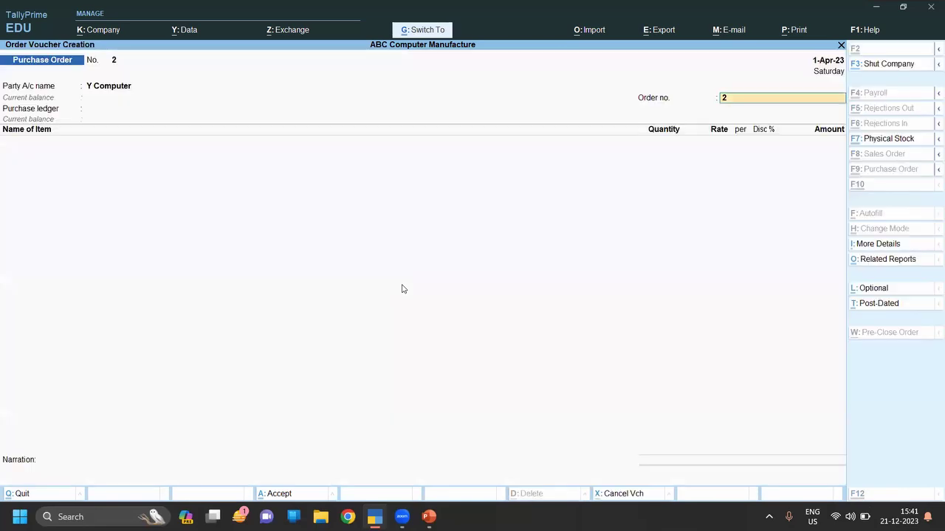
key("Return")
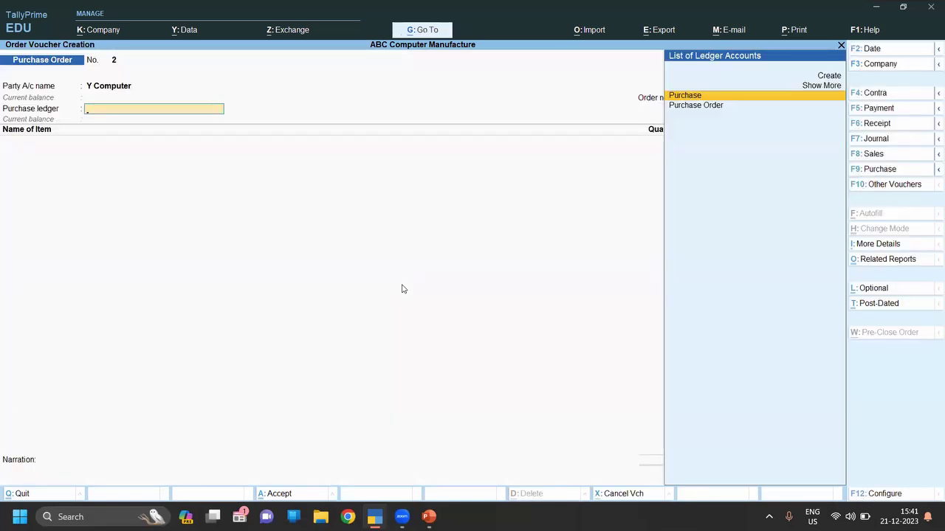
key("Down")
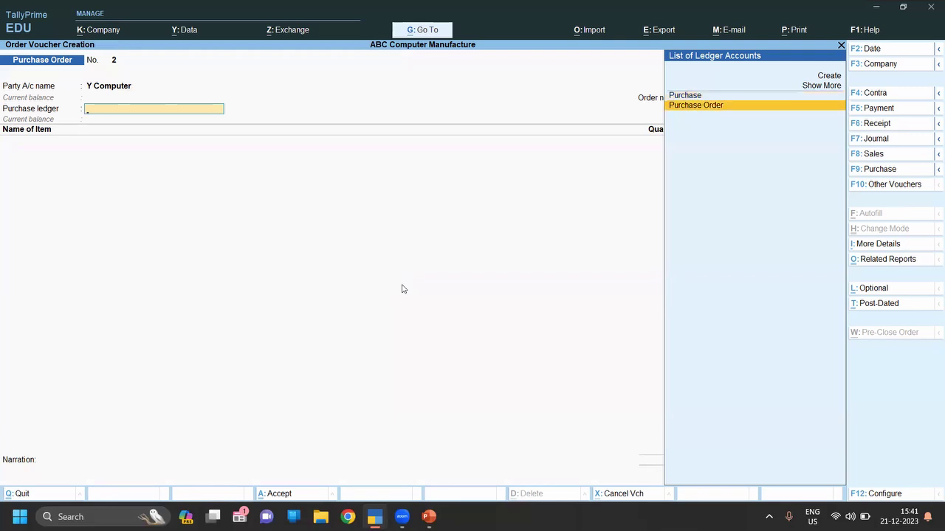
key("Return")
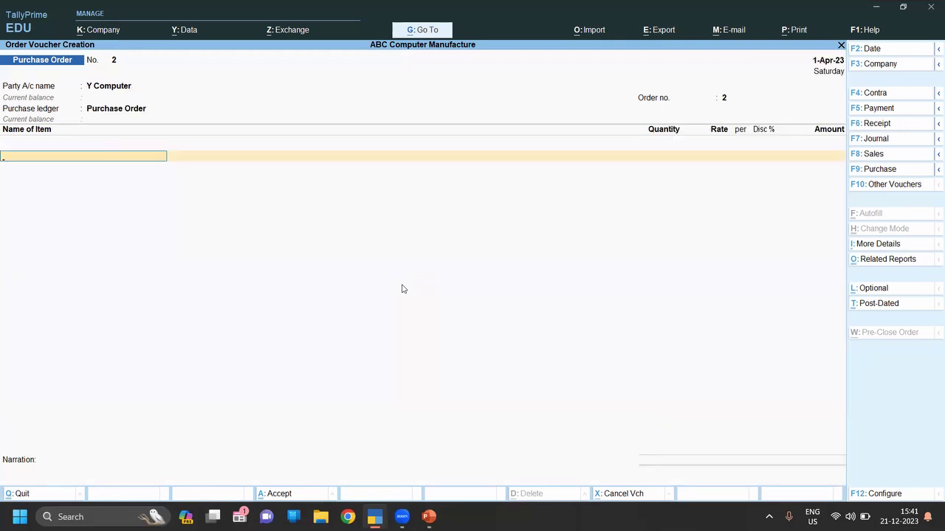
Add CPU to the purchase order with 25 PCS at a rate of 4500 and a 5% discount.
type("F")
key("BackSpace")
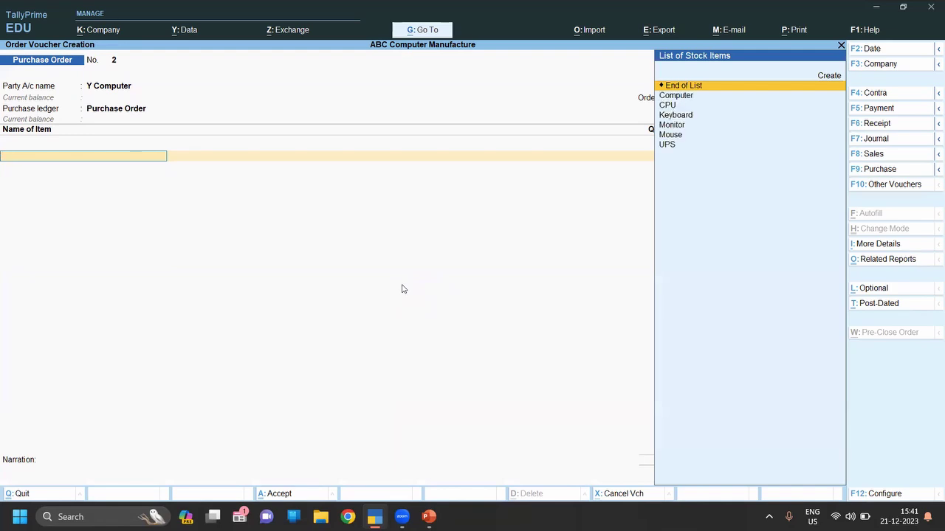
key("Down")
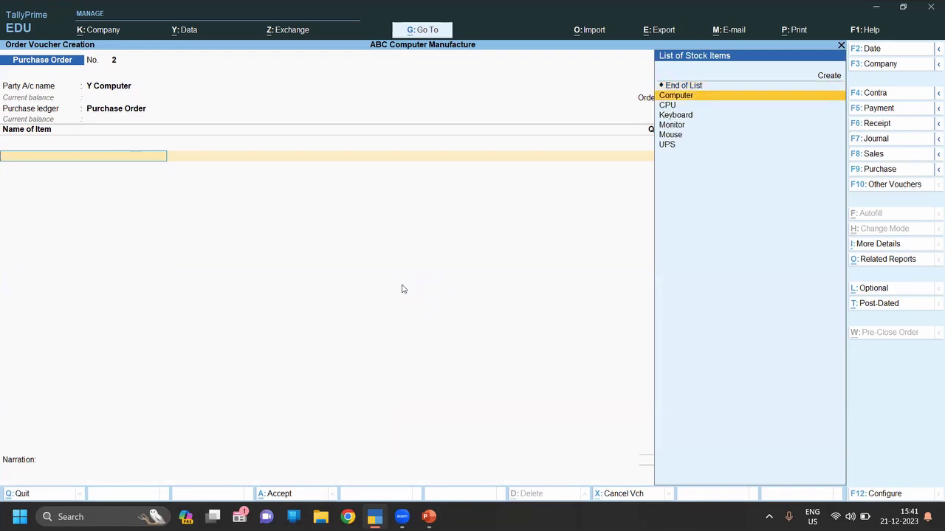
key("Down")
key("Return")
key("Return")
type("25")
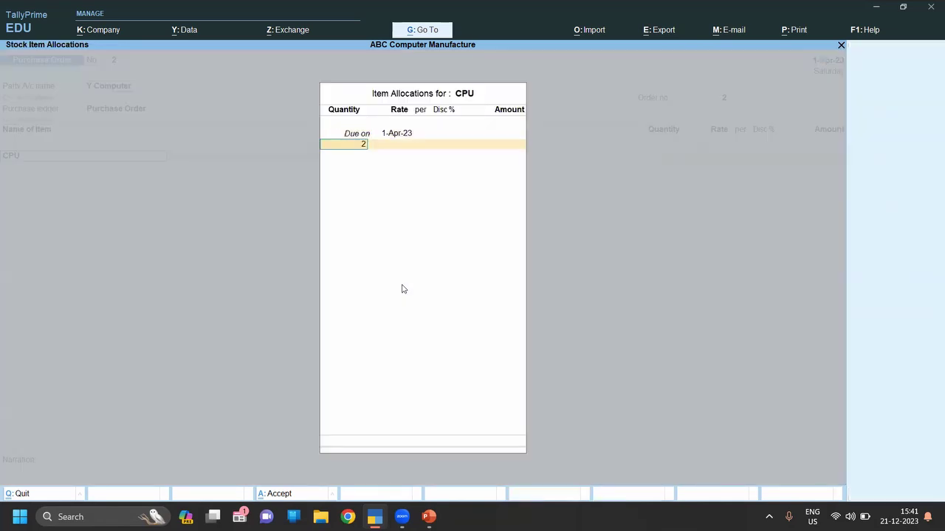
key("Return")
type("4500")
key("Return")
key("Return")
type("5")
key("Return")
key("Return")
key("Return")
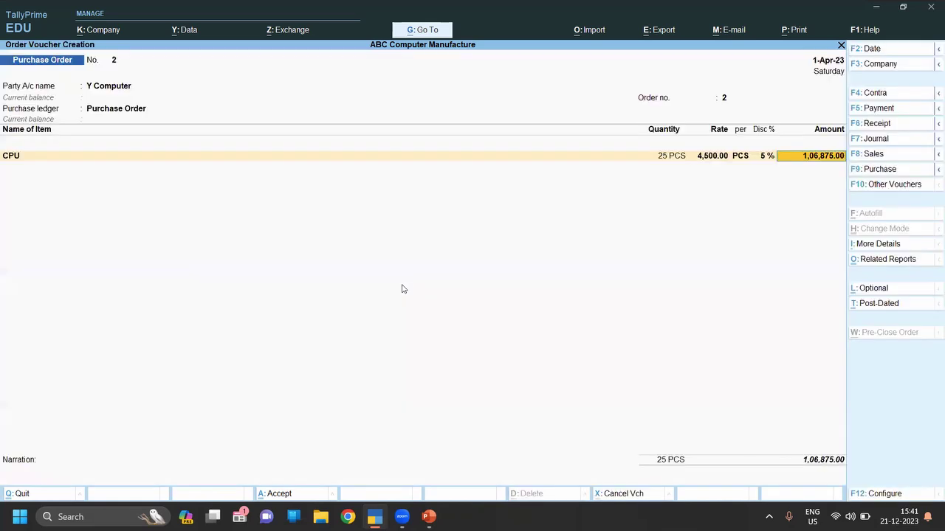
Add Monitor to the purchase order with 25 PCS at a rate of 4500 and a 5% discount.
type("M")
key("Down")
key("Up")
key("Return")
type("25")
key("Return")
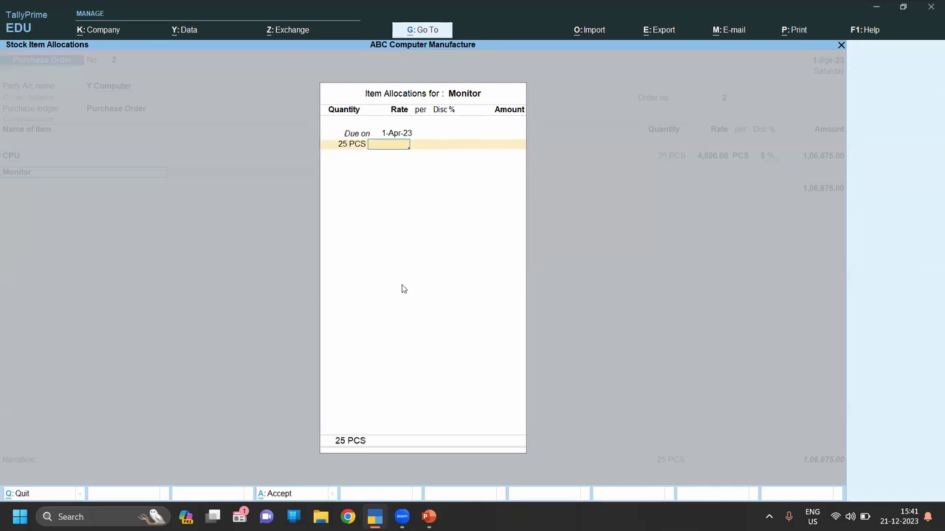
type("4500")
key("Return")
key("Return")
type("5")
key("Return")
key("Return")
key("Return")
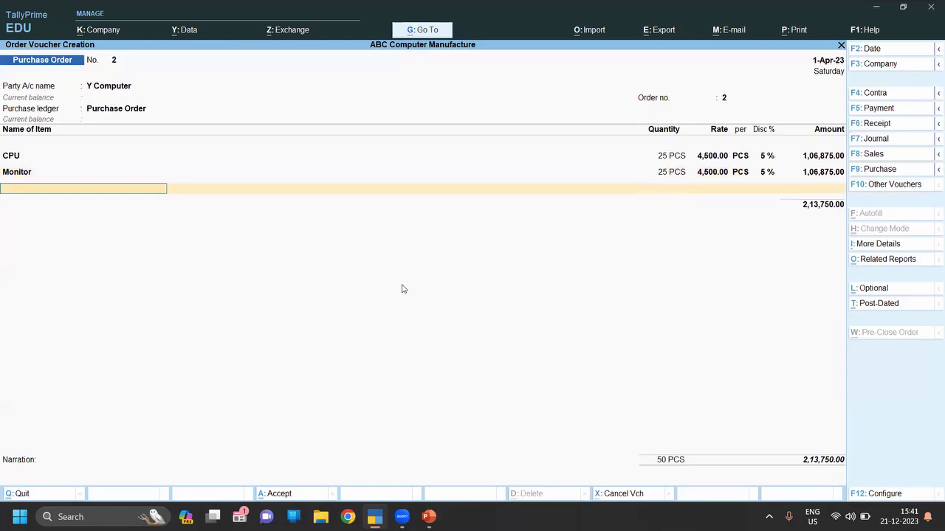
Add Keyboard to the purchase order with 25 PCS at a rate of 4500 and a 5% discount.
key("Return")
key("Return")
key("Return")
type("25")
key("Return")
type("4500")
key("Return")
key("Return")
type("4")
key("BackSpace")
type("5")
key("Return")
key("Return")
key("Return")
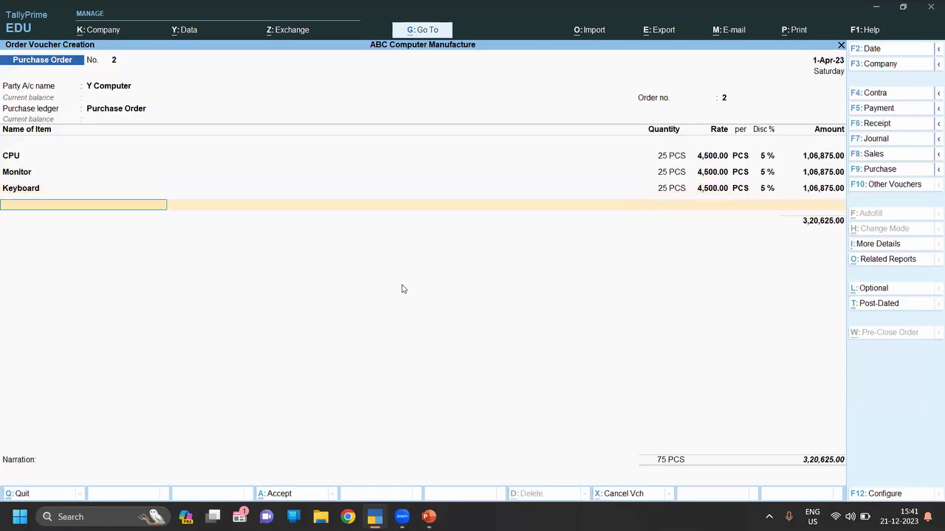
Add Mouse to the purchase order with 25 PCS at a rate of 4500 and a 5% discount.
type("m")
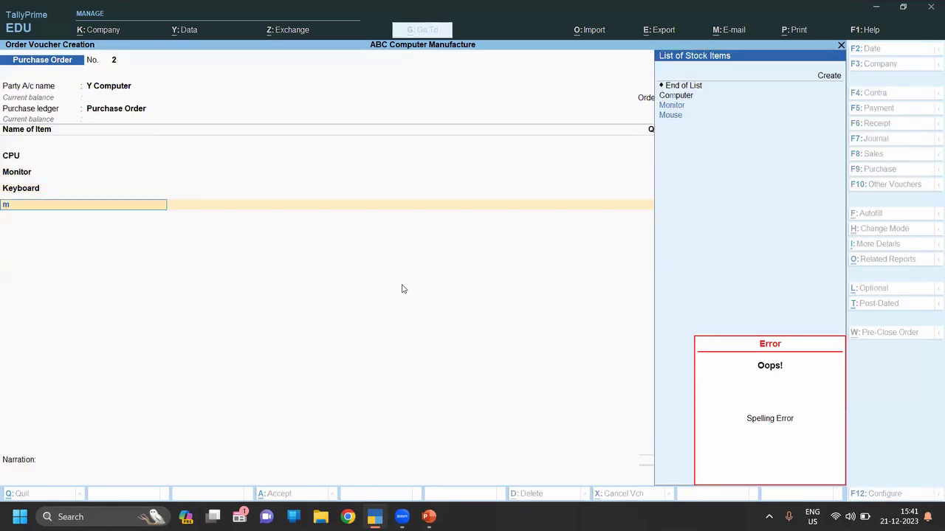
key("Down")
key("Down")
key("Return")
type("25")
key("Return")
type("4500")
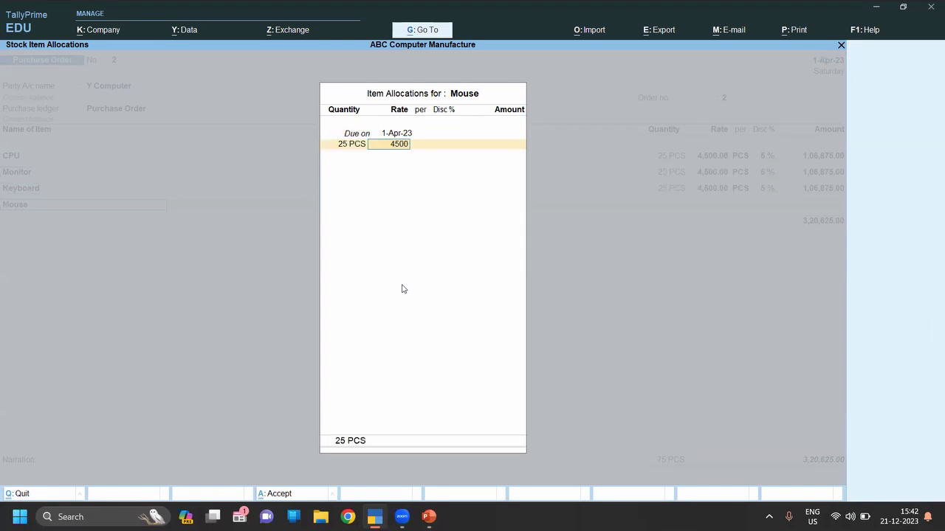
key("Return")
type("5")
key("BackSpace")
type("2")
key("BackSpace")
type("5")
key("Return")
key("Return")
key("Return")
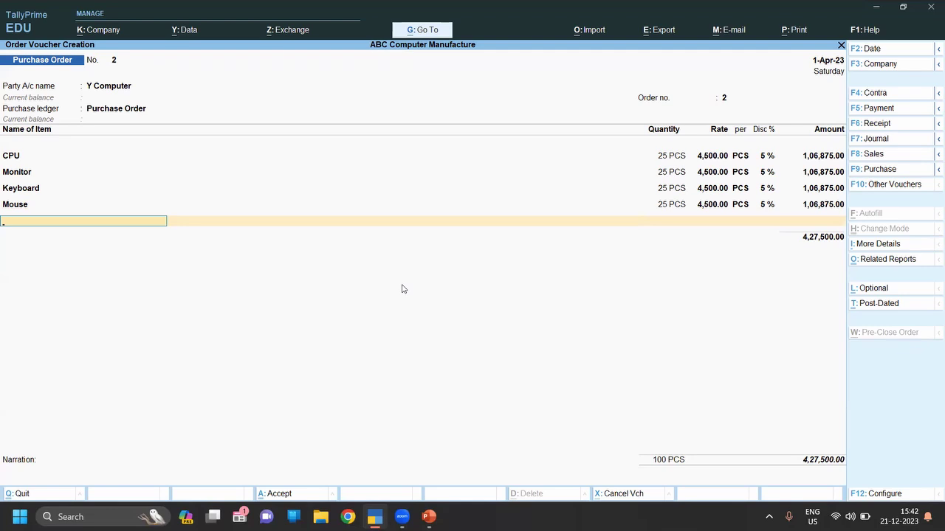
Add UPS to the purchase order with 25 PCS at a rate of 4500 and a 5% discount.
type("Ups")
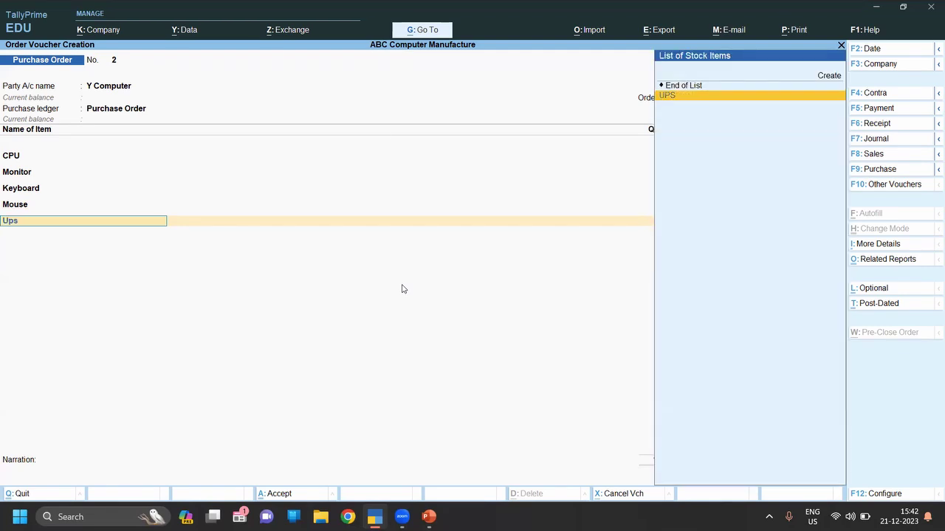
key("Return")
type("25")
key("Return")
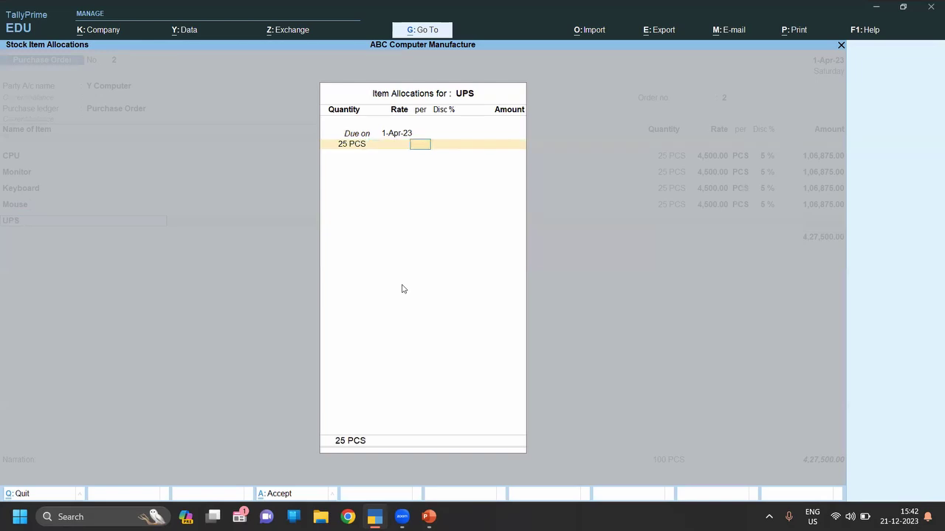
type("4,500")
key("Return")
key("Return")
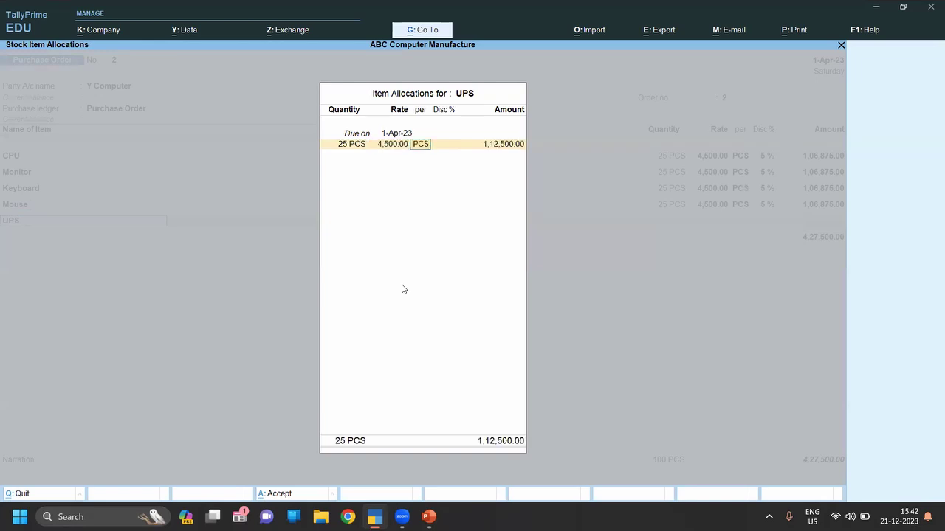
type("5")
key("Return")
key("Return")
key("Return")
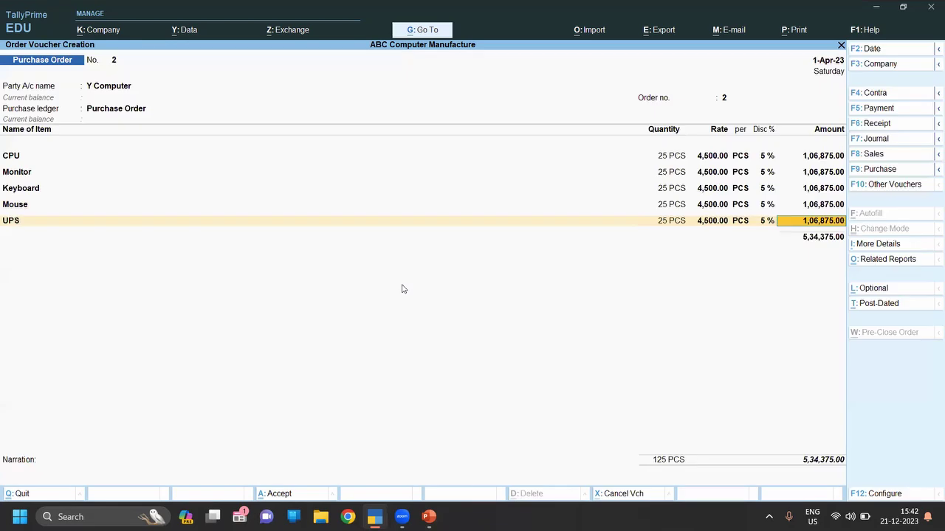
Save the Y Computer purchase order and return to the Gateway of Tally.
key("ctrl+a")
key("Escape")
key("Return")
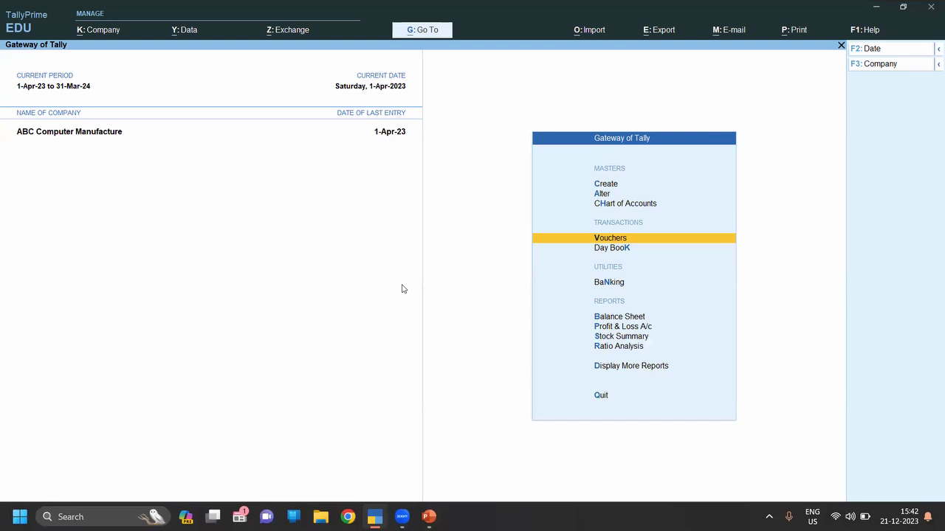
Check the saved Y Computer purchase order in the Day Book and return to the Gateway of Tally.
key("d")
key("d")
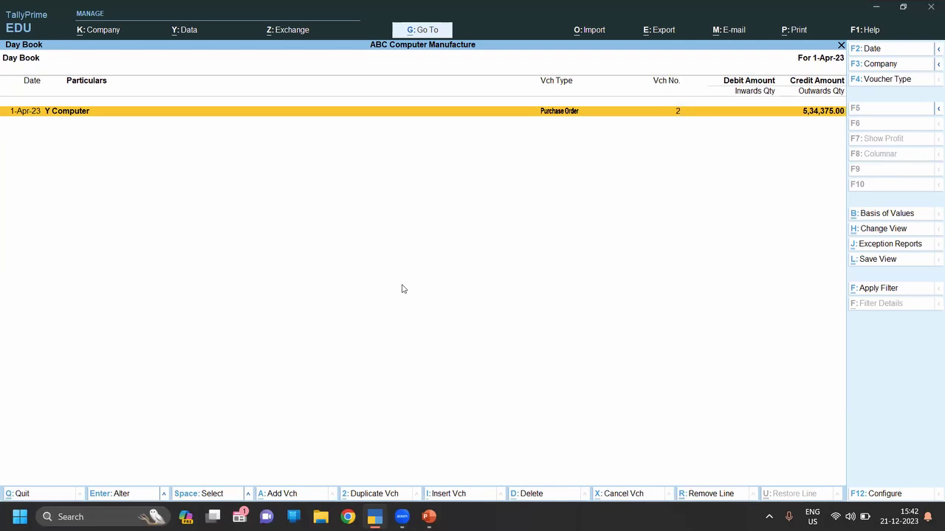
key("Escape")
key("Escape")
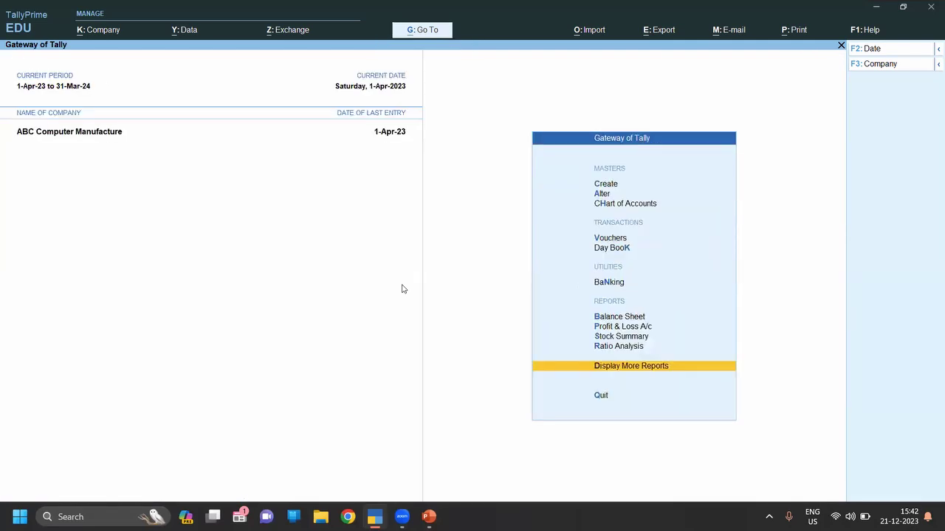
Consult the task slide, return to TallyPrime and switch to a new Purchase voucher.
key("ctrl+F9")
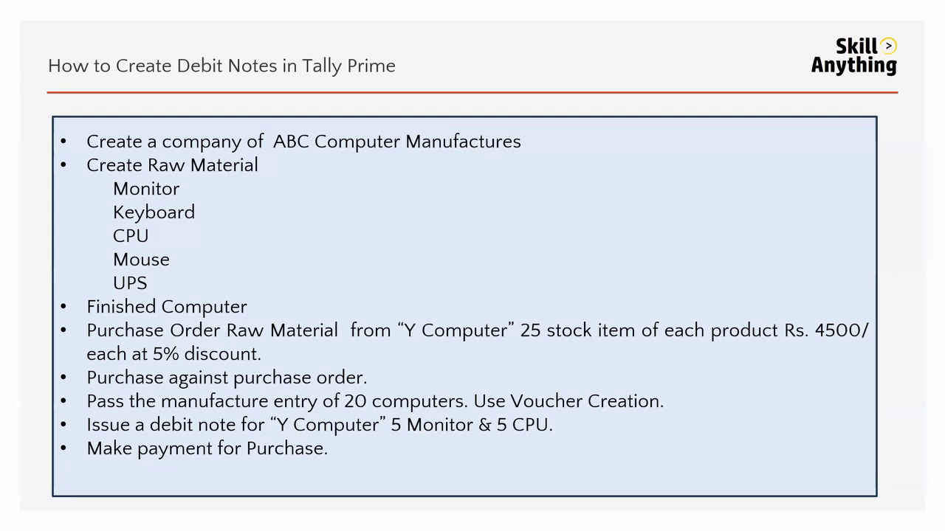
key("alt+Tab")
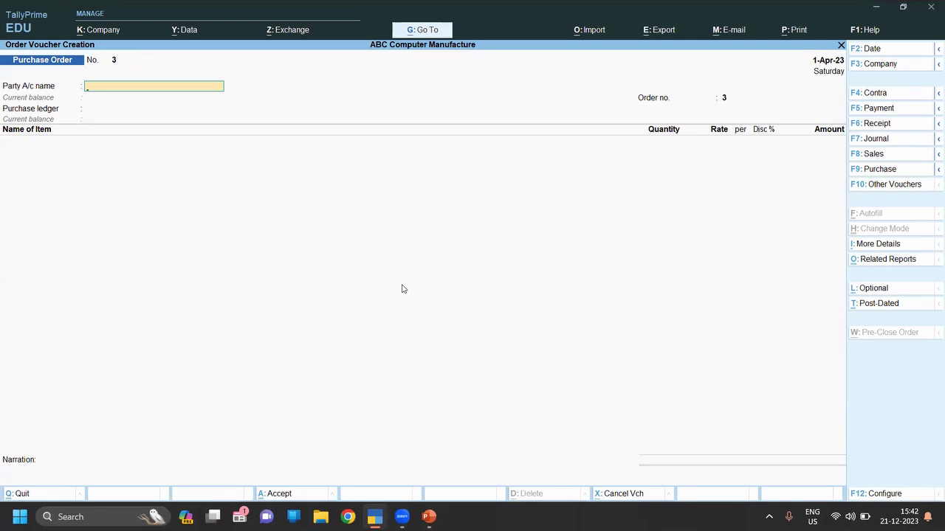
key("F9")
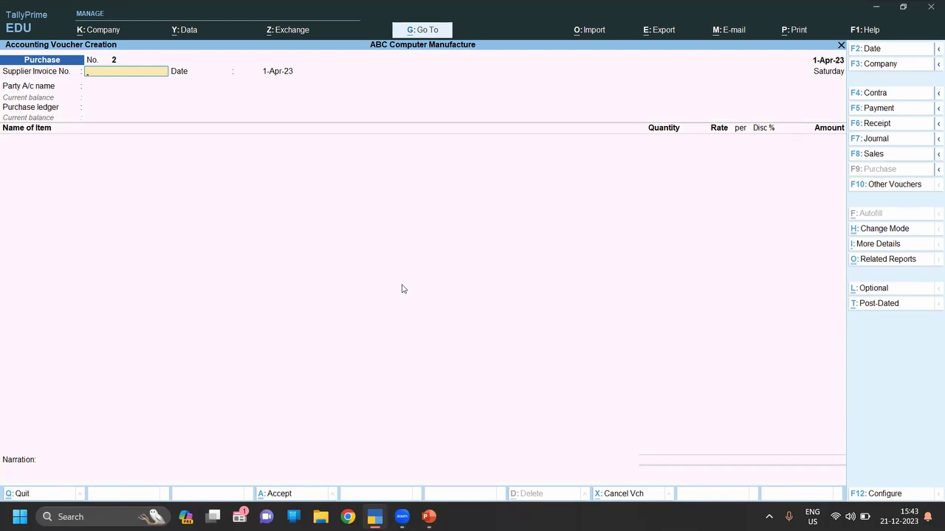
Enter supplier invoice number 2225, choose Y Computer as the party with blank receipt details, and set the purchase ledger to Purchase.
type("2225")
key("Return")
key("Return")
key("Down")
key("Return")
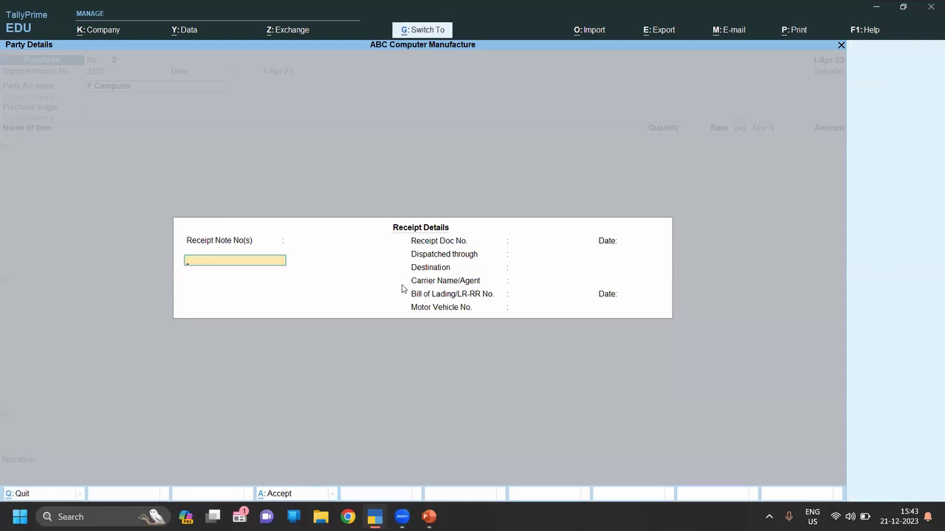
key("ctrl+a")
key("ctrl+a")
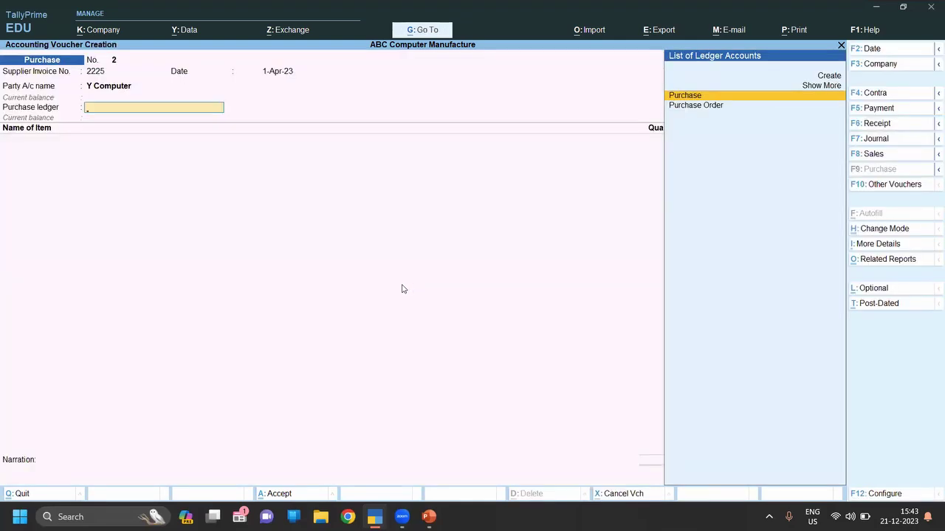
key("Return")
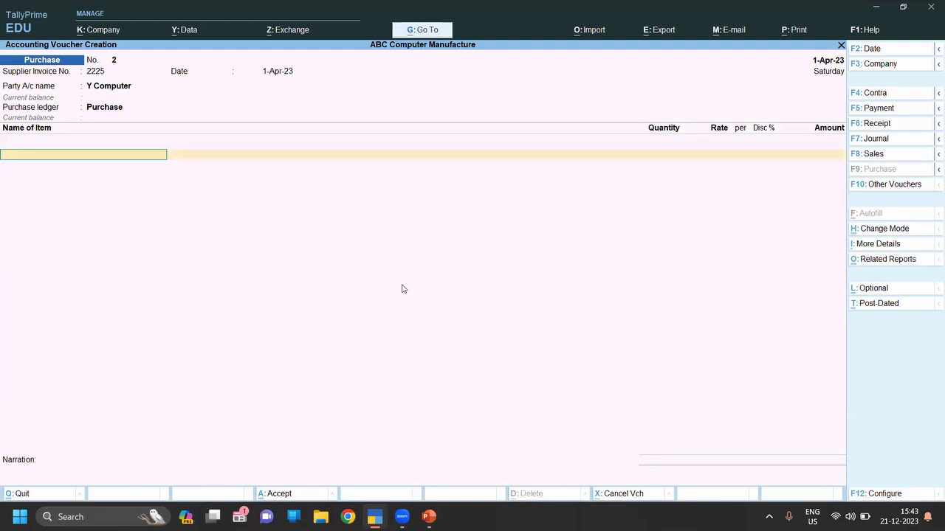
Add CPU to the purchase voucher against the pending 25 PCS order due 1-Apr-23, keeping the ordered quantity, rate and discount.
type("Cp")
key("Return")
key("Down")
key("Return")
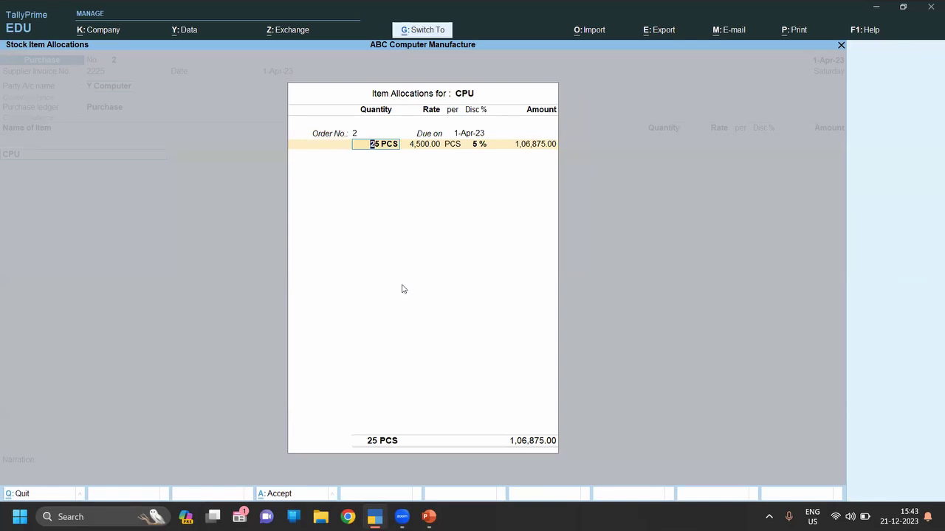
key("ctrl+a")
key("Return")
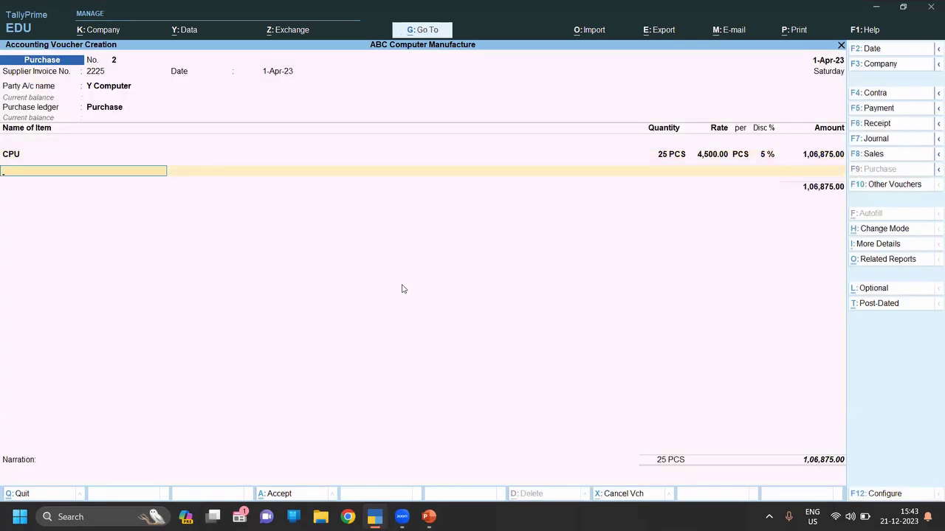
Add UPS to the purchase voucher against its pending 25 PCS order due 1-Apr-23, accepting the order's values.
type("Up")
key("Return")
key("Down")
key("Return")
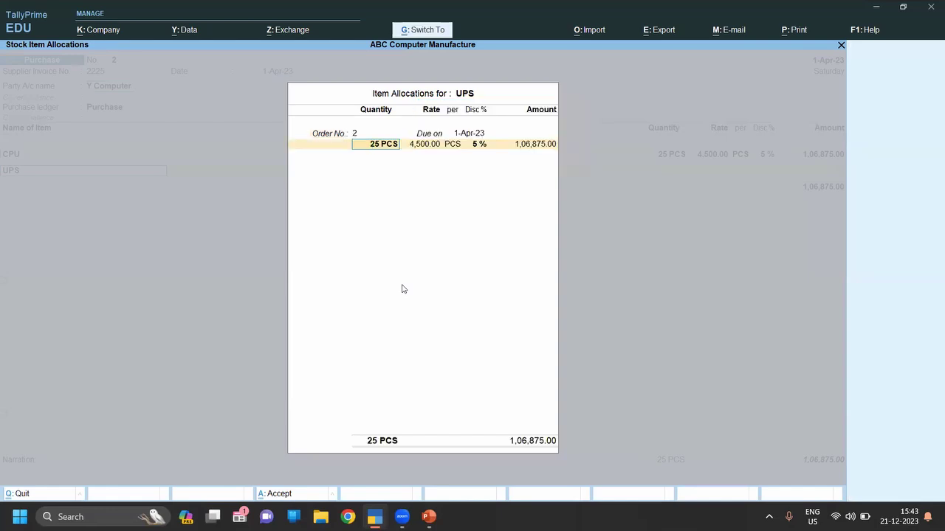
key("ctrl+a")
key("Return")
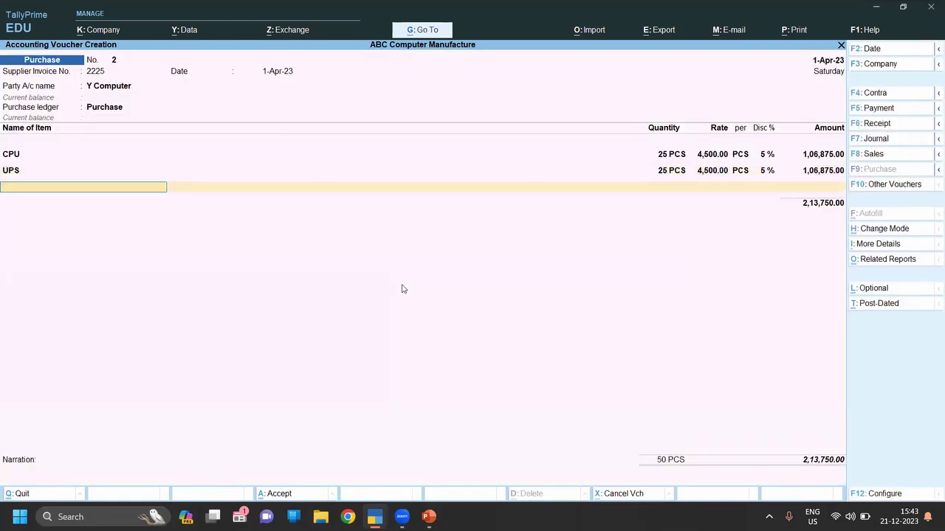
Add Monitor to the purchase voucher against its pending 25 PCS order due 1-Apr-23, accepting the order's values.
type("M")
key("Down")
key("Down")
key("Up")
key("Return")
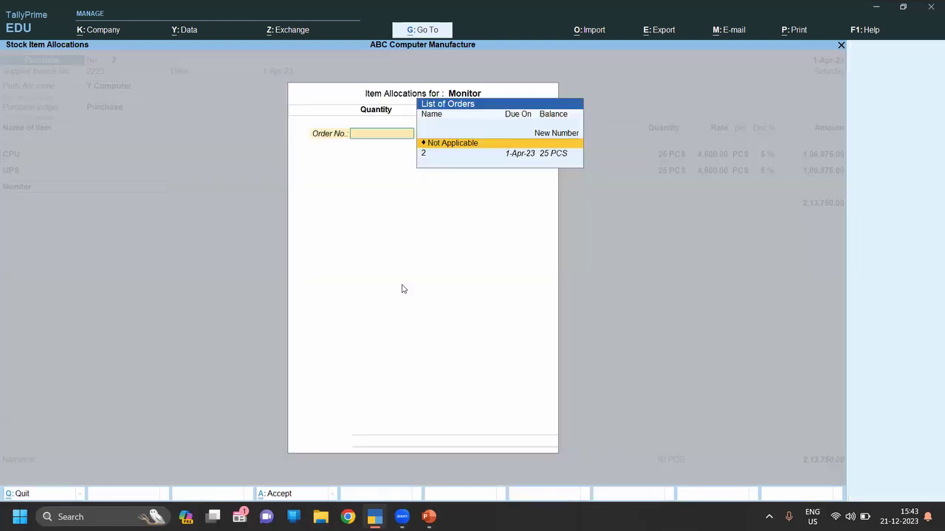
key("Down")
key("Return")
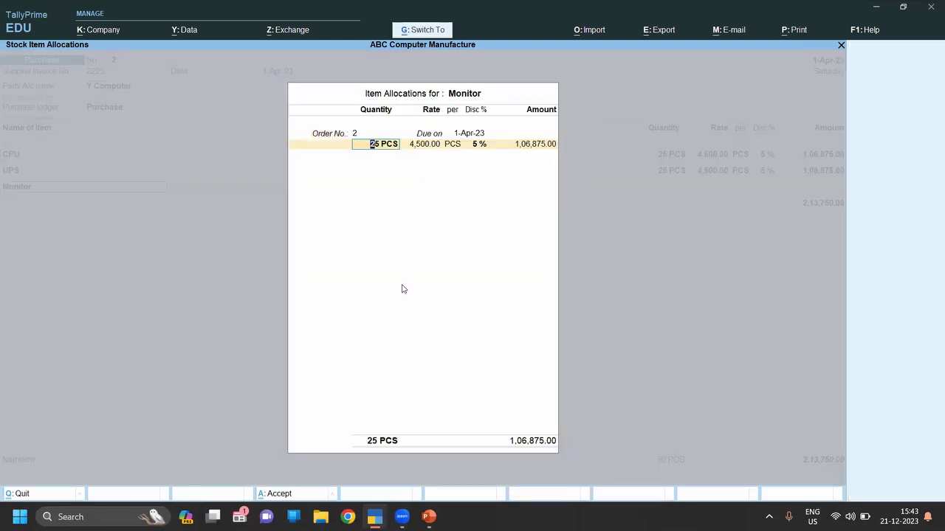
key("ctrl+a")
key("Return")
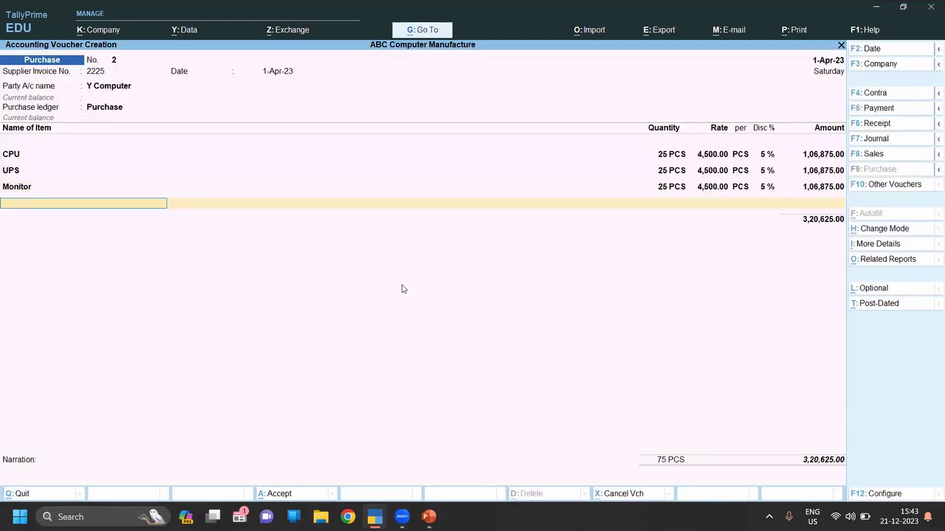
Add Mouse to the purchase voucher against its pending 25 PCS order due 1-Apr-23, accepting the order's values.
type("Mo")
key("Down")
key("Return")
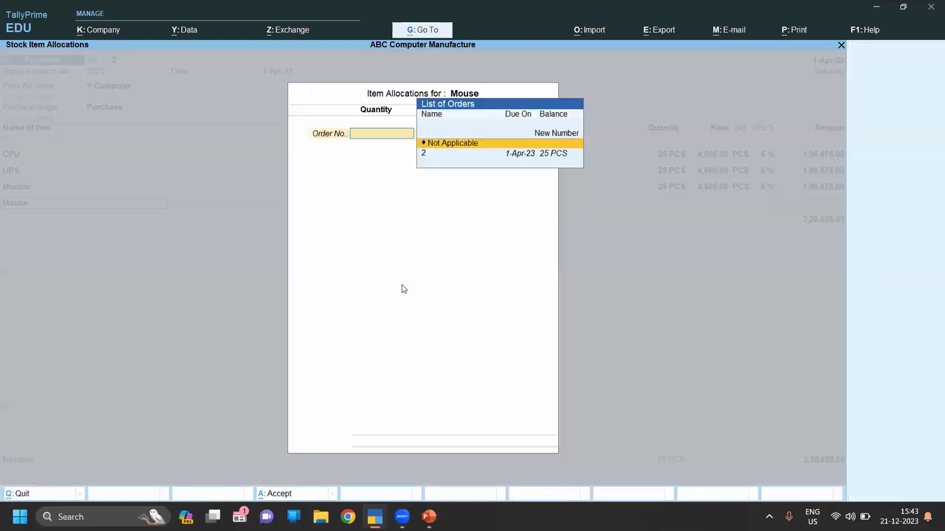
key("Down")
key("Return")
key("ctrl+a")
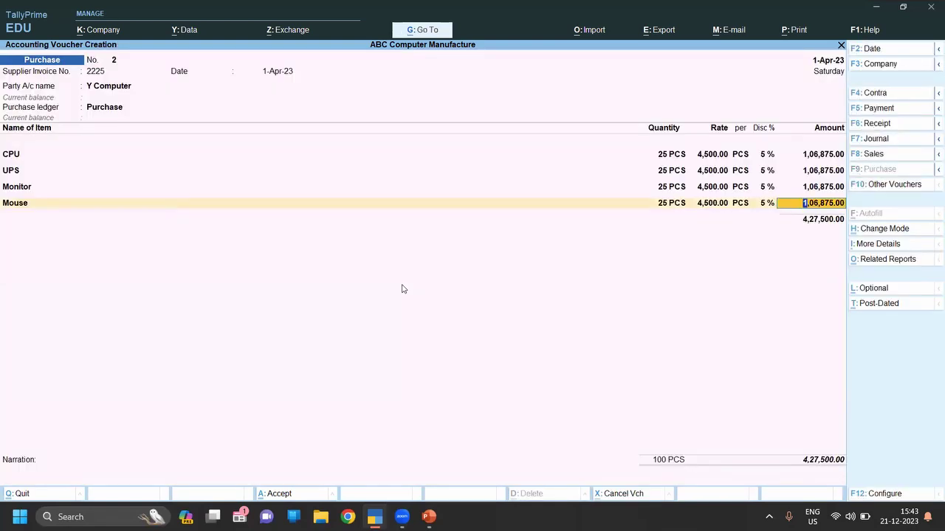
key("Return")
Add Keyboard to the purchase voucher against its pending order, accepting the ordered quantity, rate and discount, and finish the item list.
type("Ke")
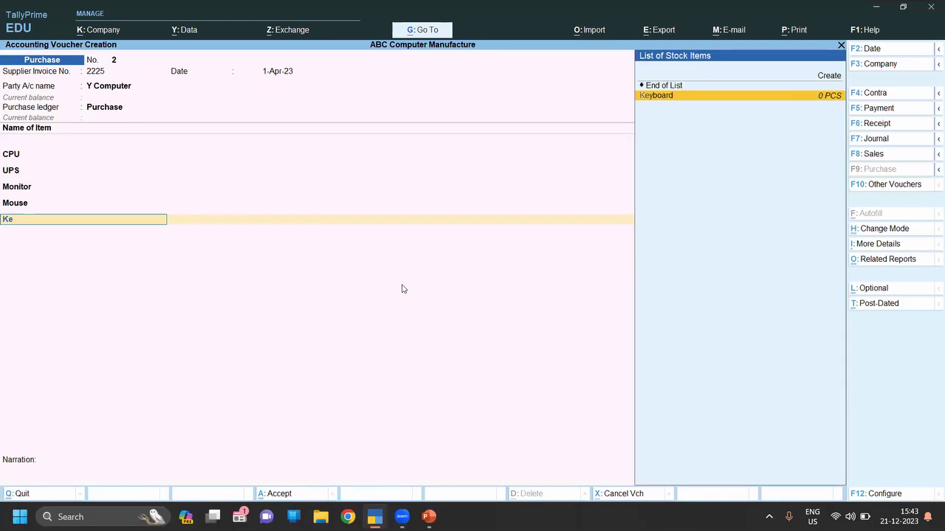
key("Return")
key("Down")
key("Return")
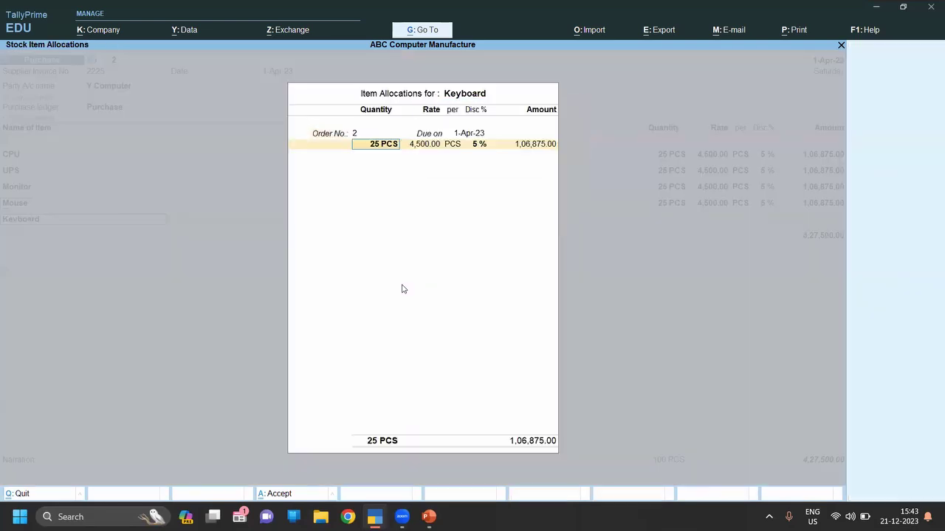
key("ctrl+a")
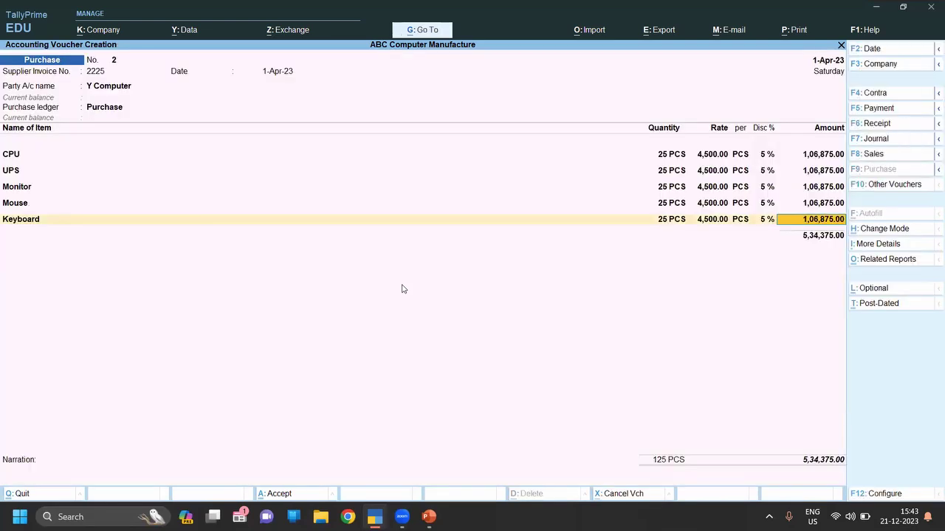
key("Return")
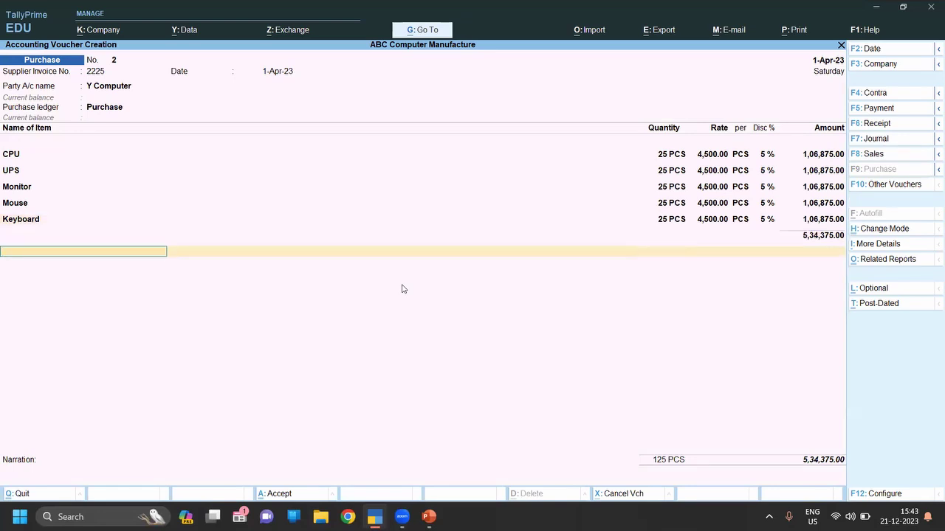
Save the purchase voucher, leave voucher entry and check the assignment slide for the next task.
key("ctrl")
key("ctrl+a")
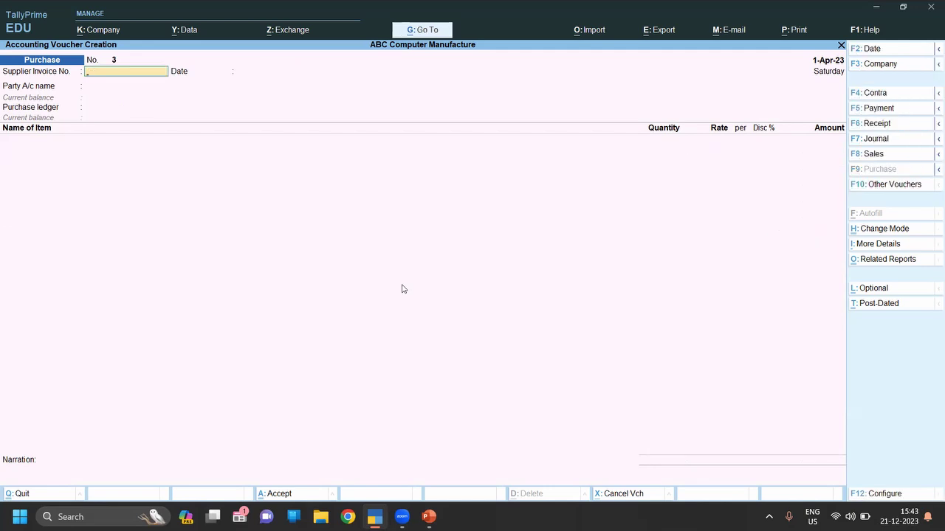
key("Escape")
key("alt")
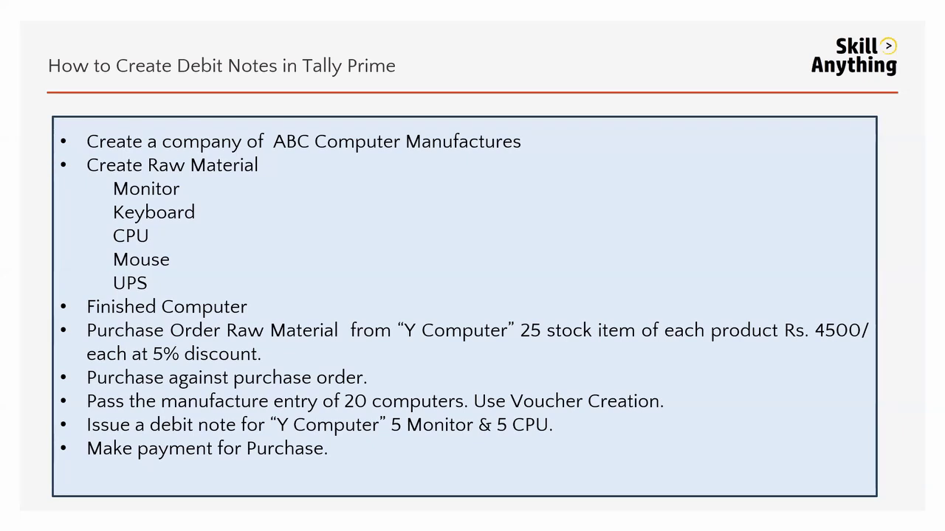
key("alt+Tab")
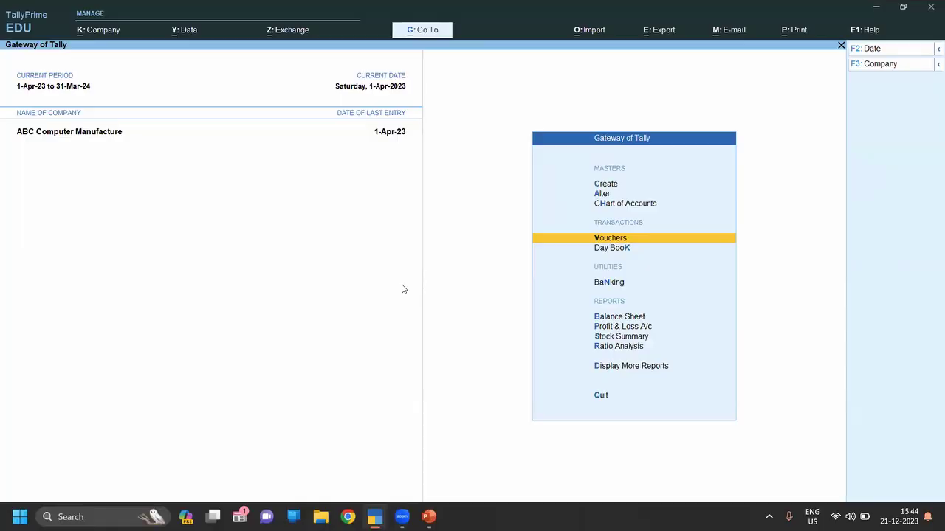
Look through the voucher types, including the inactive ones, and check the Macufacture voucher entry screen.
key("Return")
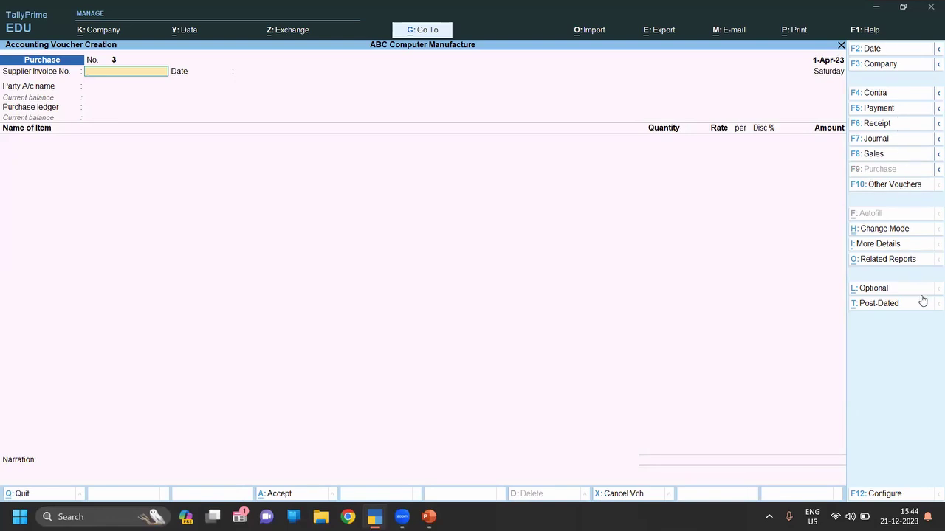
left_click(902, 186)
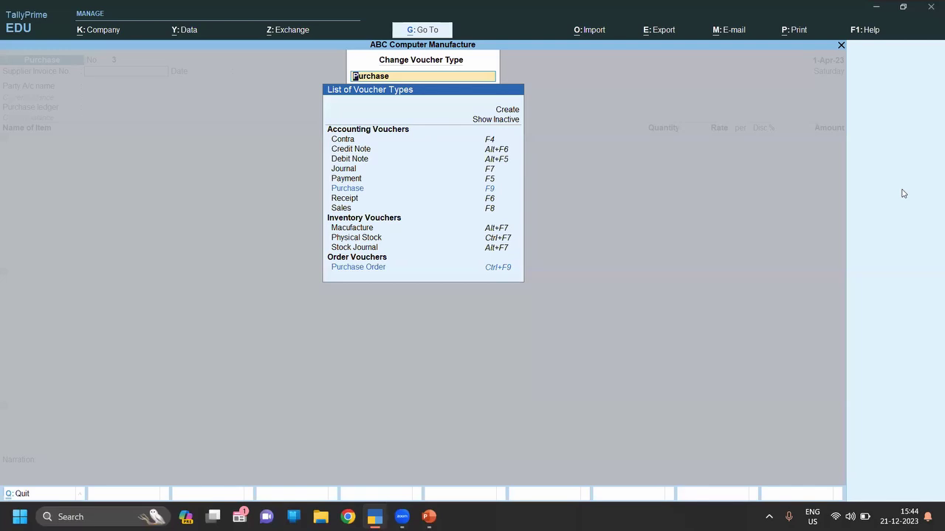
key("Up")
key("Up")
key("Up")
key("Up")
key("Up")
key("Up")
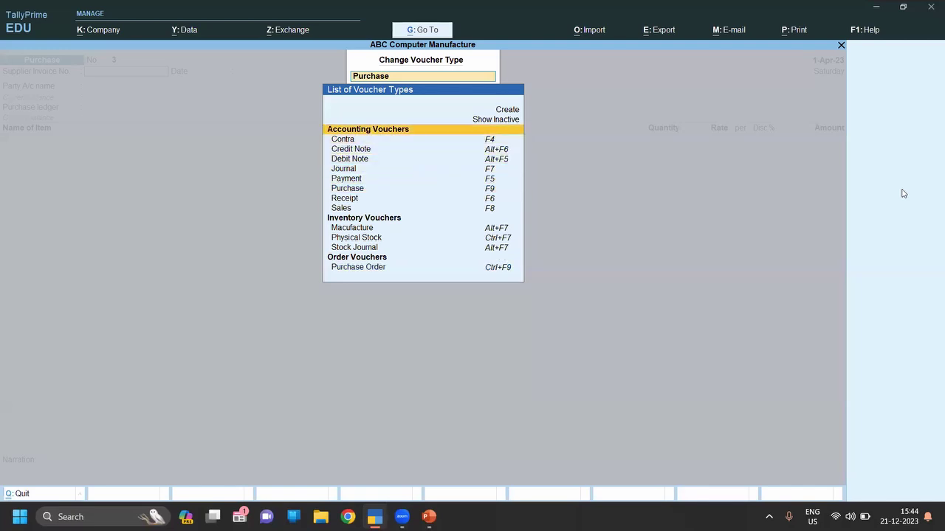
key("Return")
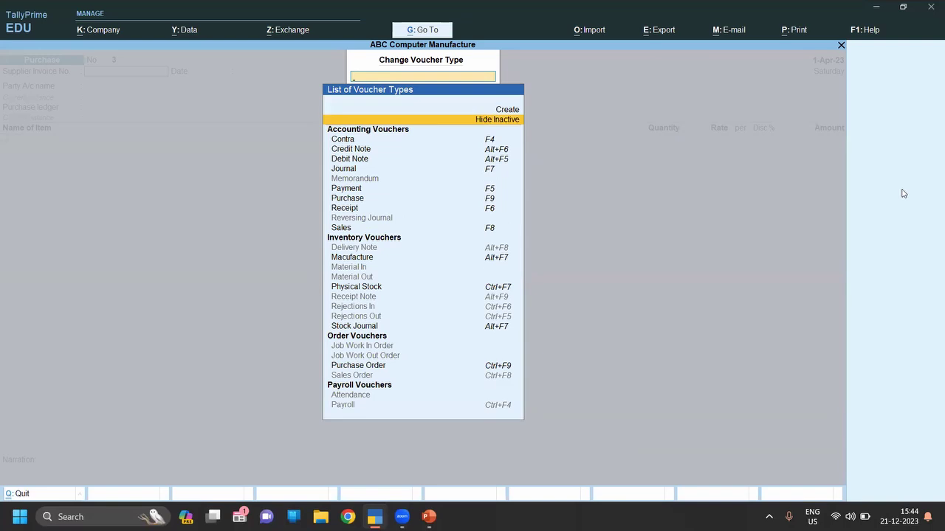
key("Down")
key("Down")
key("Down")
key("Down")
key("Down")
key("Down")
key("Down")
key("Down")
key("Down")
key("Down")
key("Down")
key("Down")
key("Down")
key("Down")
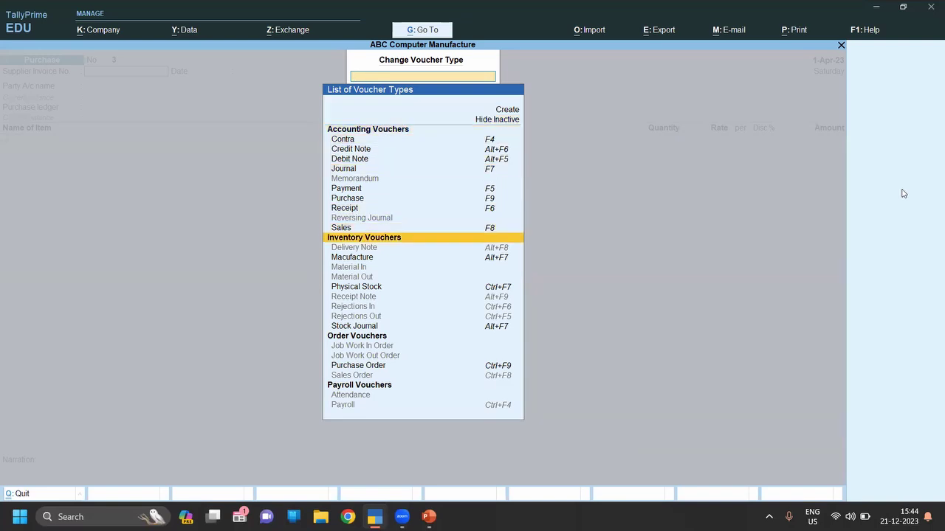
key("Return")
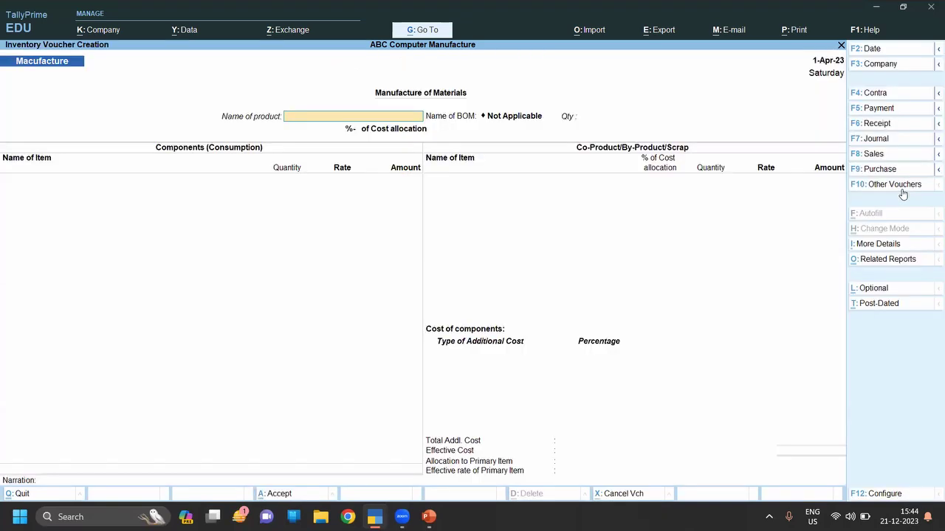
key("Escape")
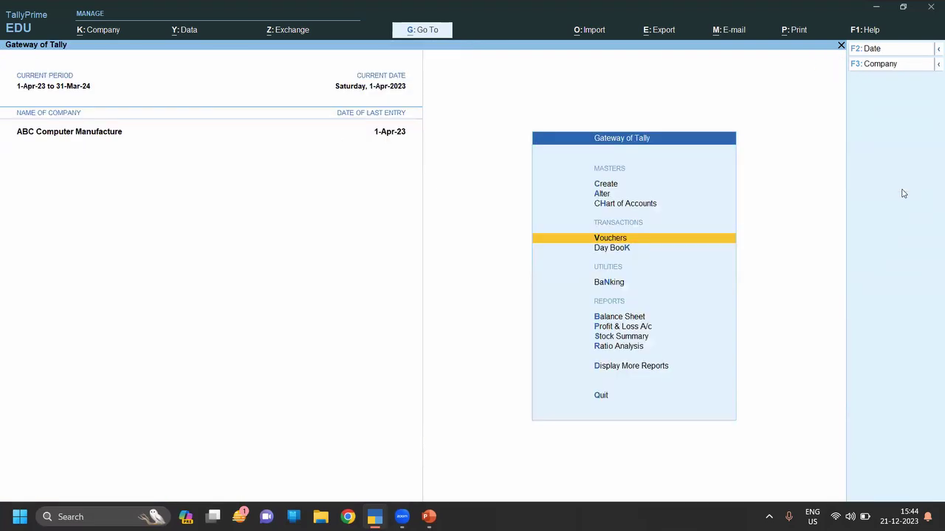
key("Up")
key("Up")
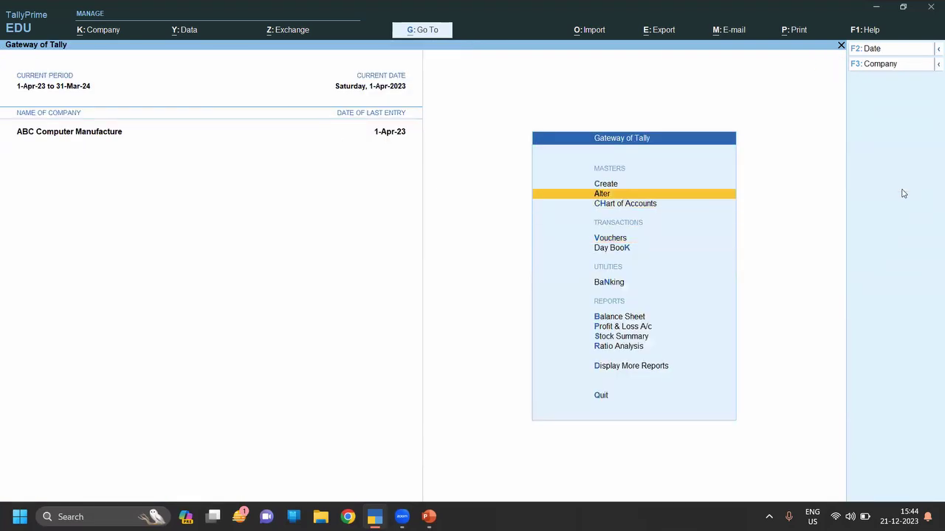
key("Up")
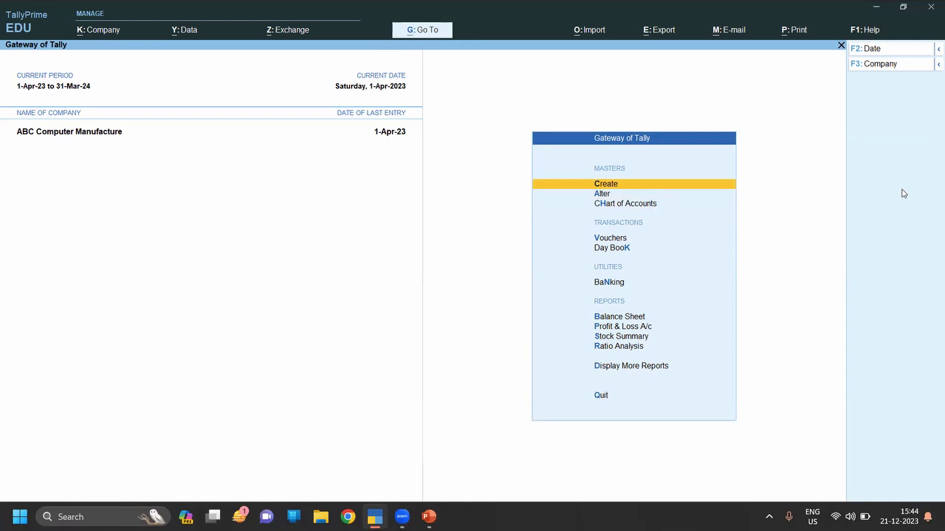
key("Return")
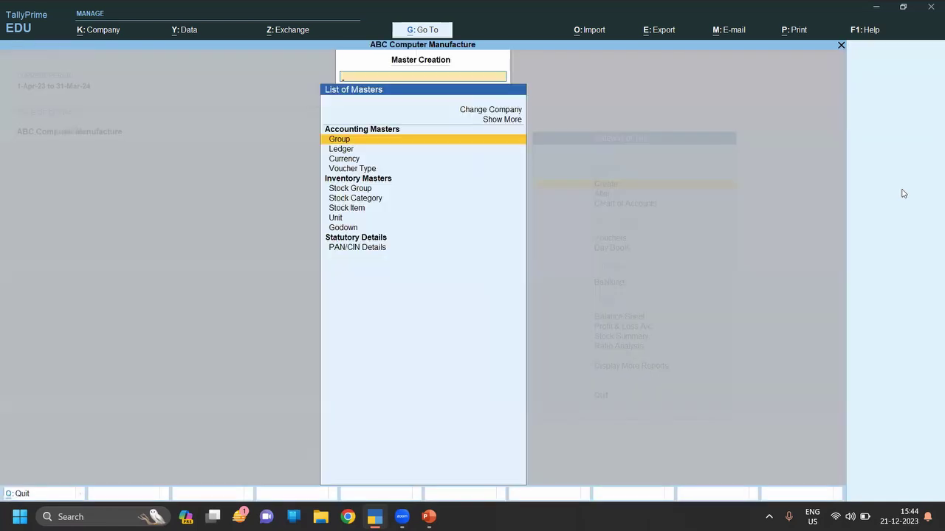
key("Down")
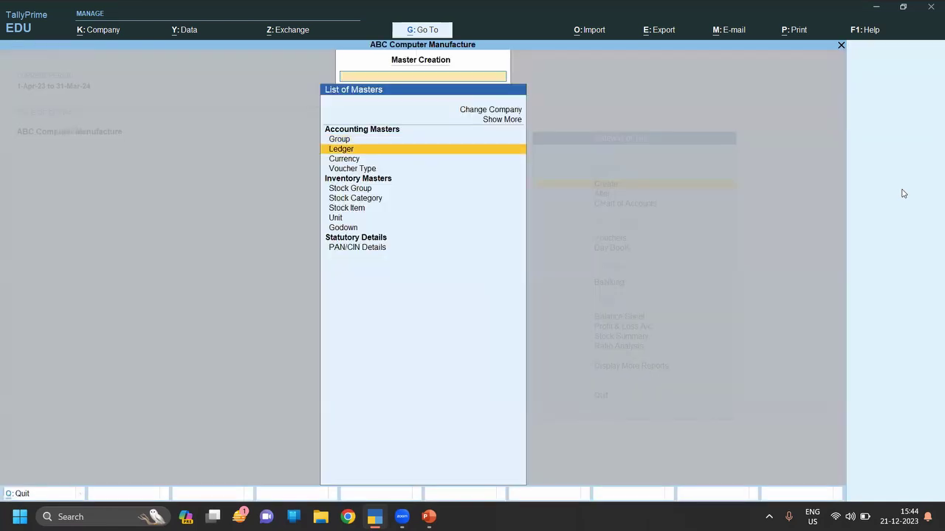
key("Down")
key("Down")
key("Return")
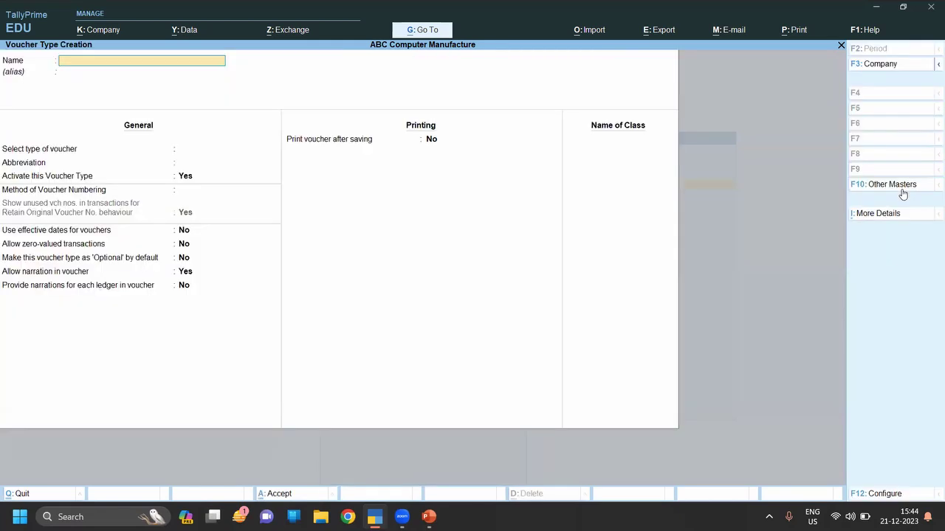
key("Escape")
key("Escape")
Delete the existing Macufacture voucher type from the voucher type masters.
key("Down")
key("Return")
key("Down")
key("Down")
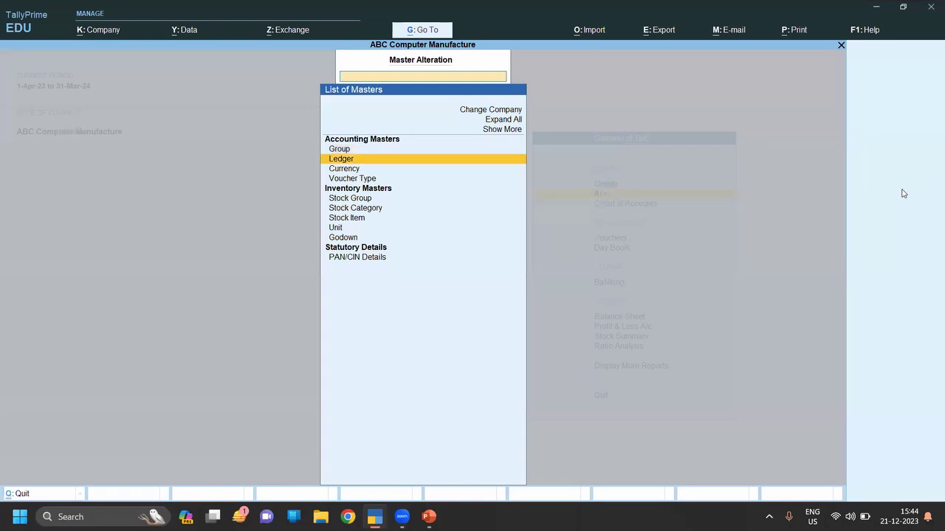
key("Down")
key("Return")
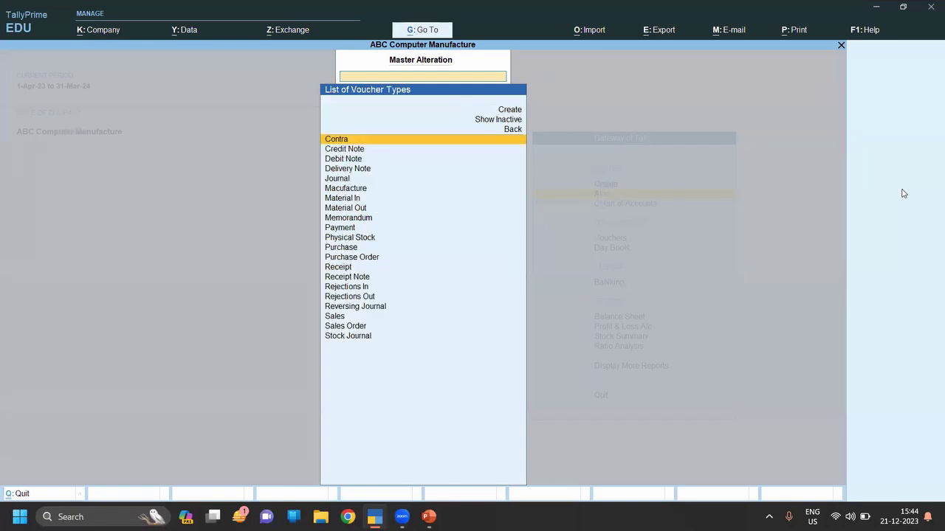
key("Down")
key("Down")
key("Down")
key("Down")
key("Down")
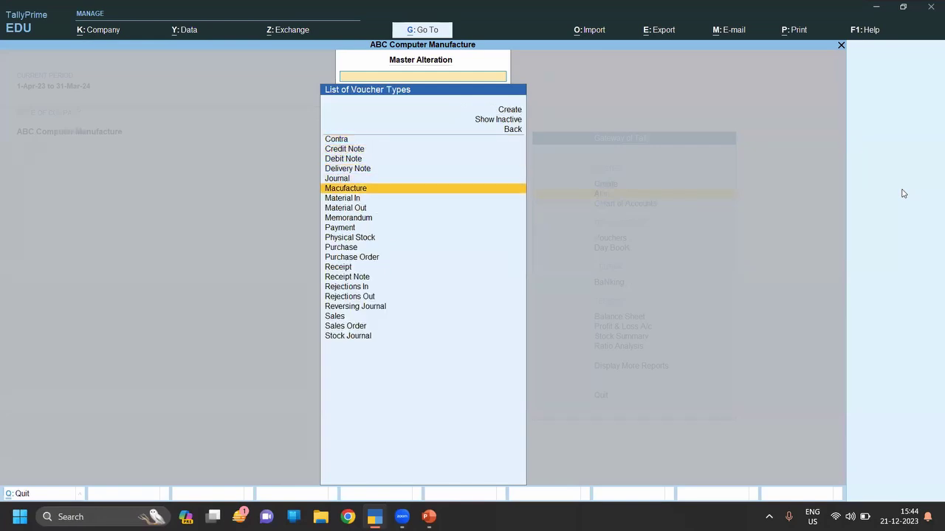
key("Return")
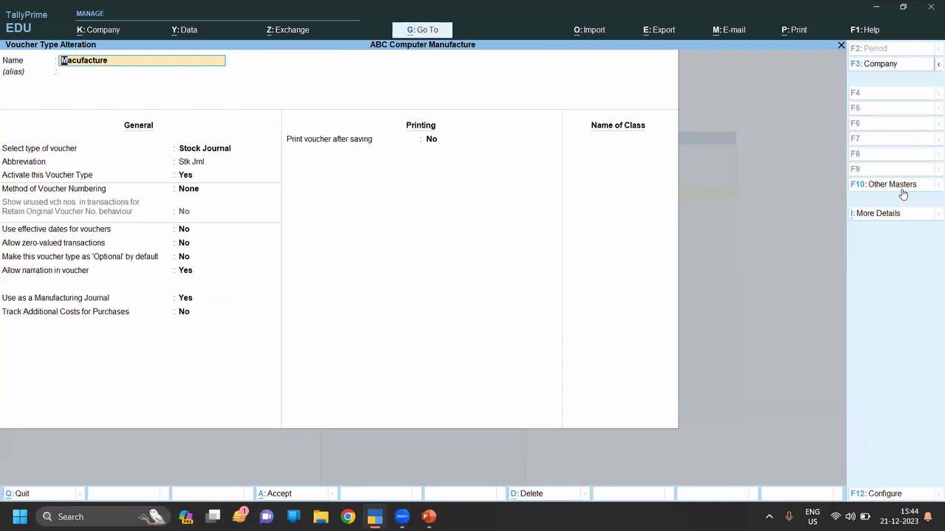
key("Return")
key("Return")
key("Up")
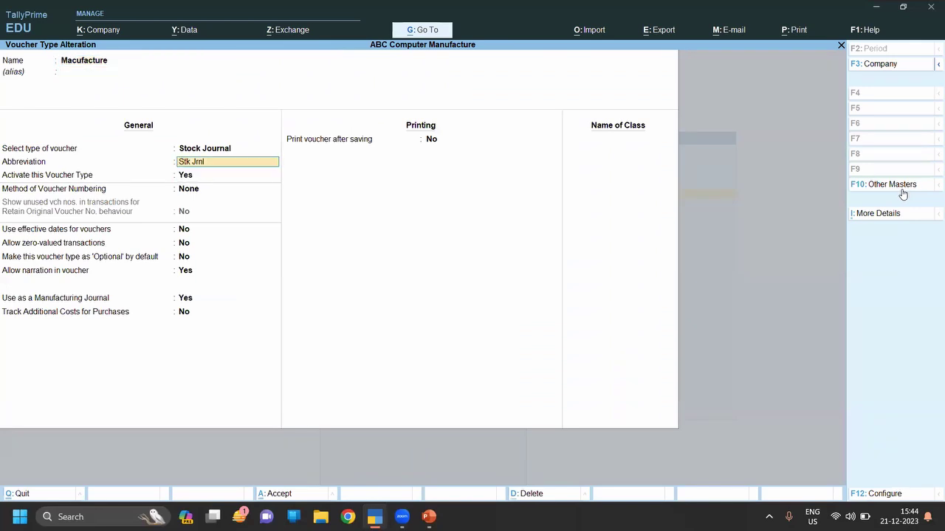
key("alt+d")
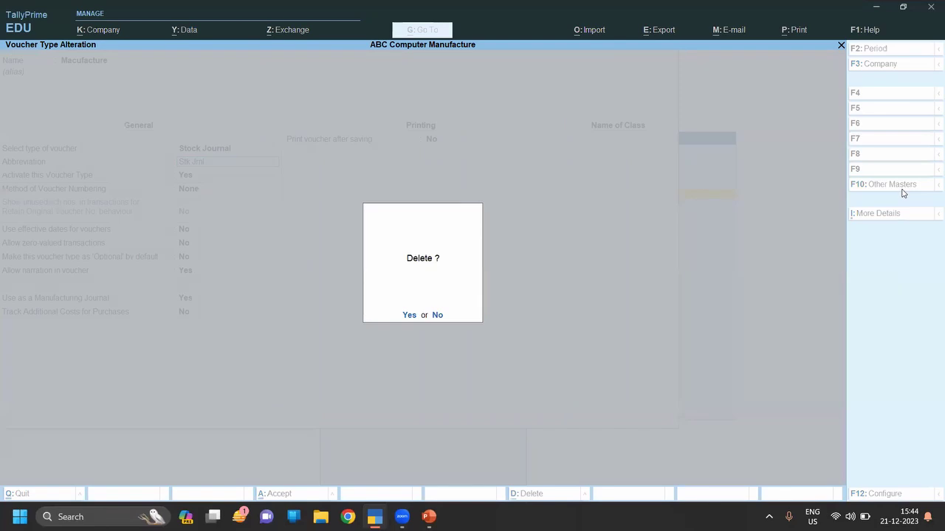
key("y")
key("Escape")
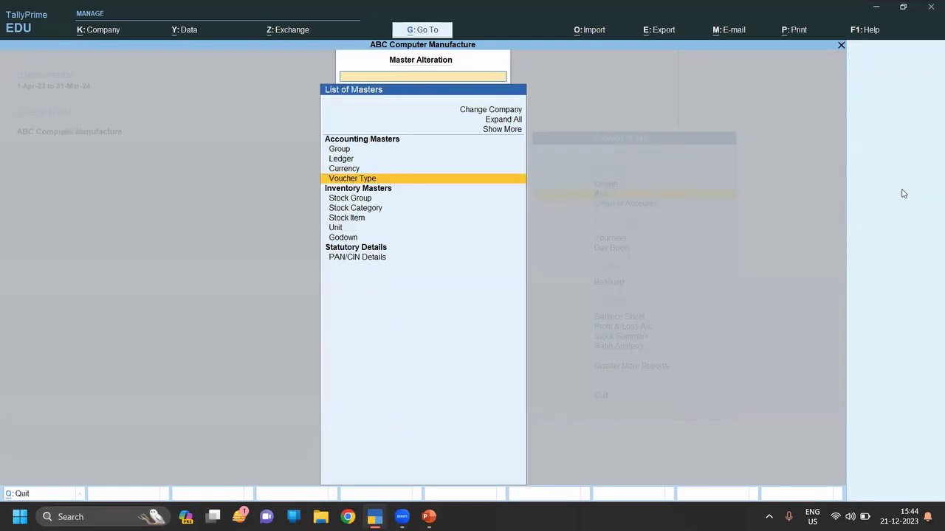
Start a new voucher type named Macufacture based on Stock Journal, keeping the abbreviation Stk Jrnl.
key("Escape")
key("Up")
key("Return")
key("Down")
key("Down")
key("Down")
key("Return")
type("M")
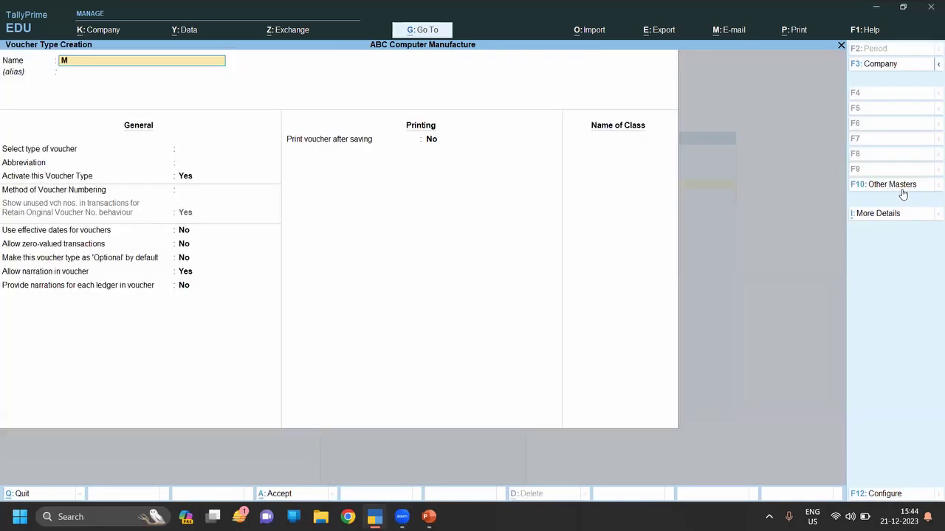
type("acufacture")
key("Return")
type("St")
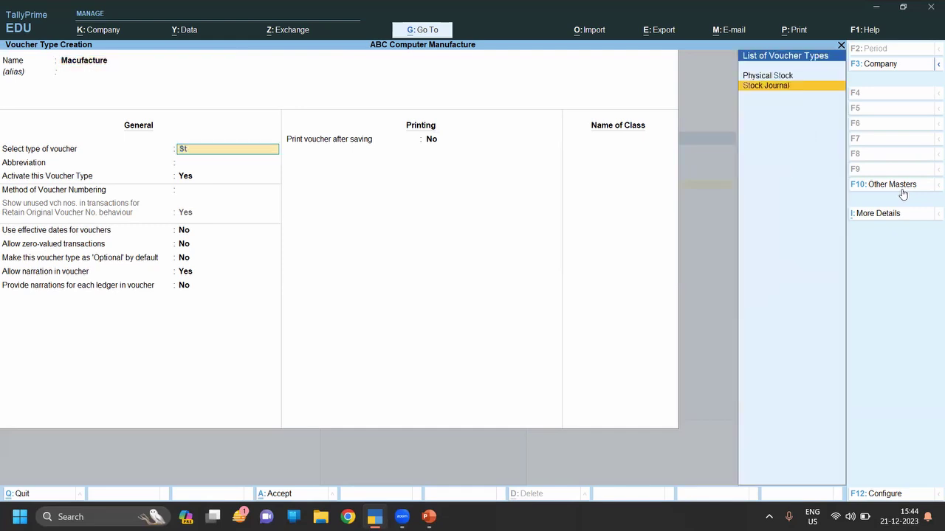
key("Return")
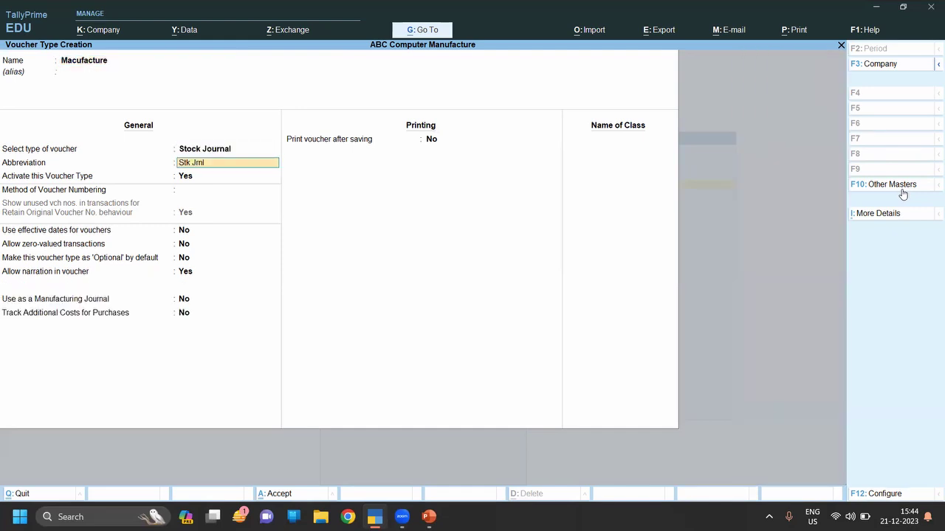
key("Return")
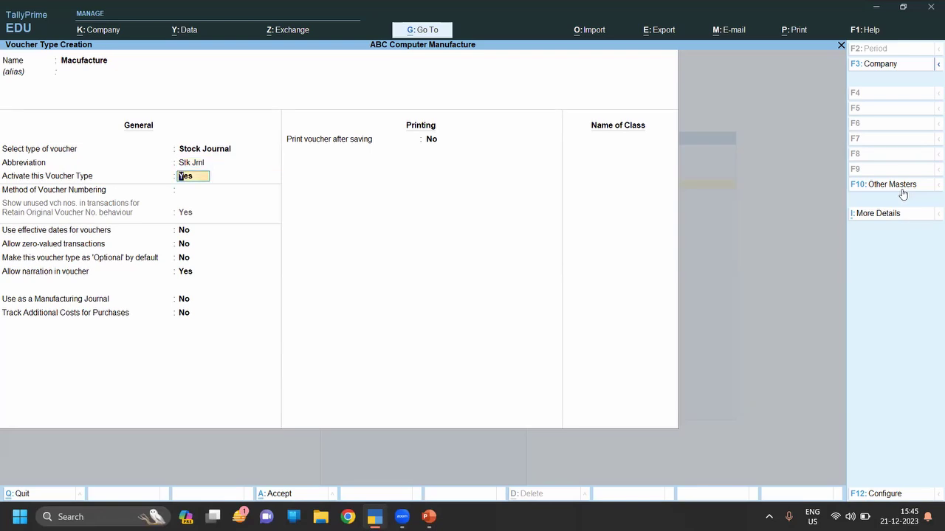
Set the new voucher type's numbering method to None, enable its use as a manufacturing journal, and save it.
key("Return")
key("Down")
key("Down")
key("Down")
key("Down")
key("Return")
key("Return")
key("Return")
key("Return")
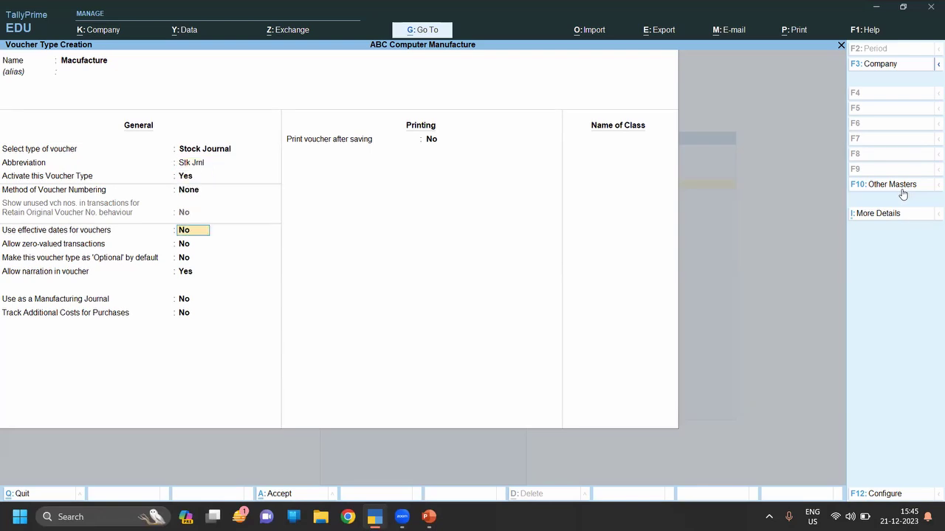
key("Return")
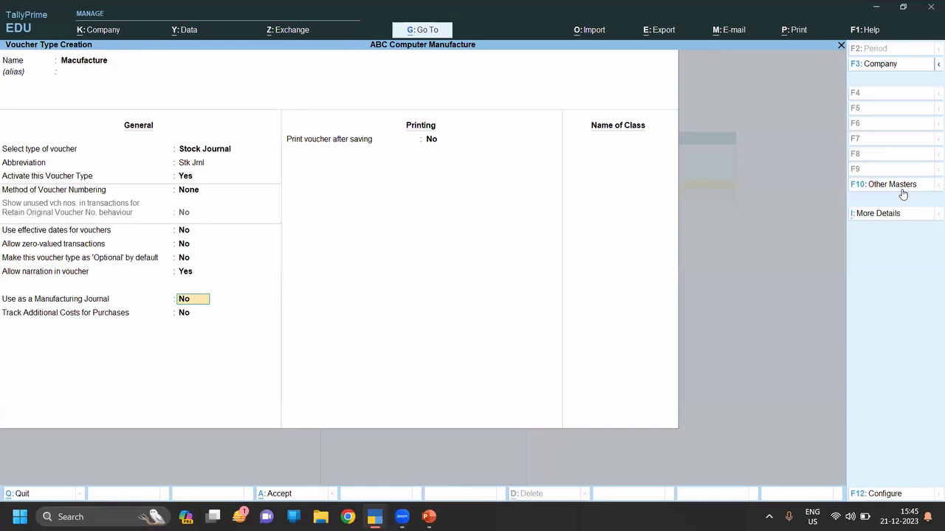
type("y")
key("Return")
key("ctrl")
key("ctrl+a")
key("Escape")
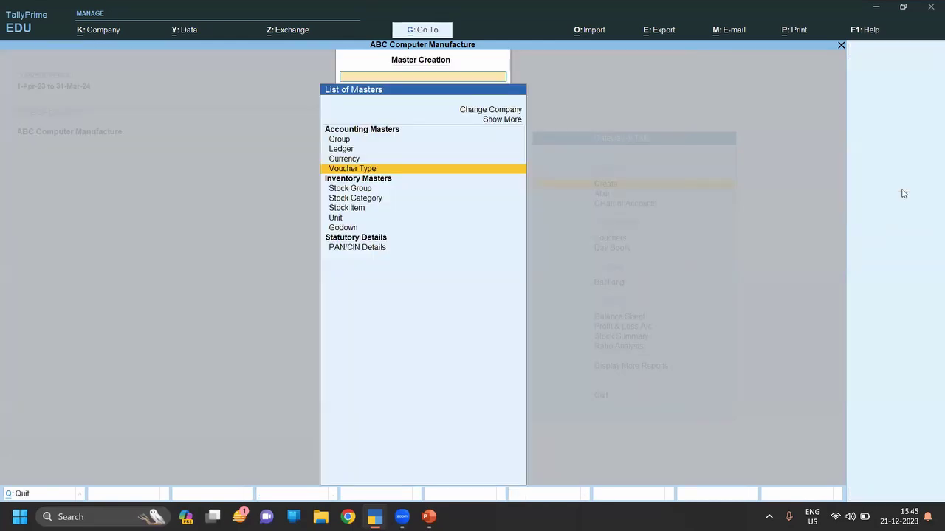
Open the voucher entry screen for the new Macufacture voucher type and check its Manufacture of Materials layout.
key("Escape")
key("v")
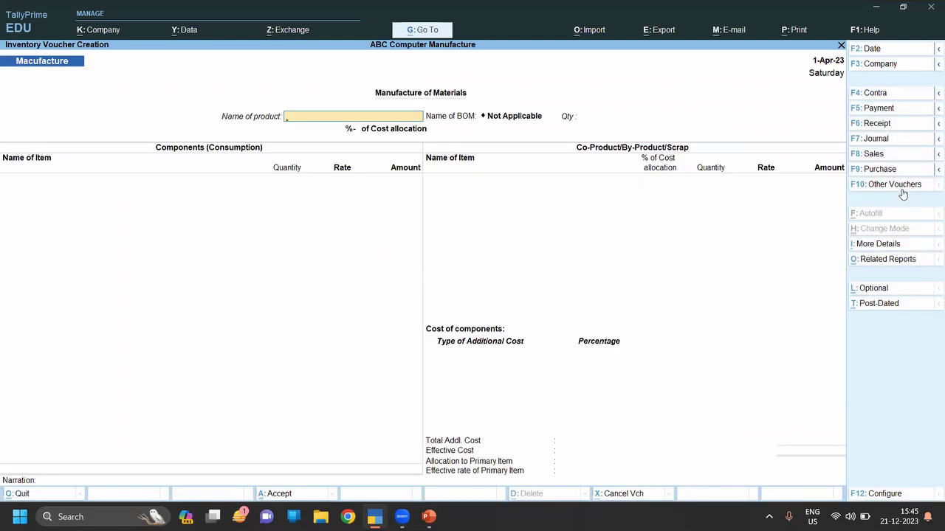
key("Escape")
key("y")
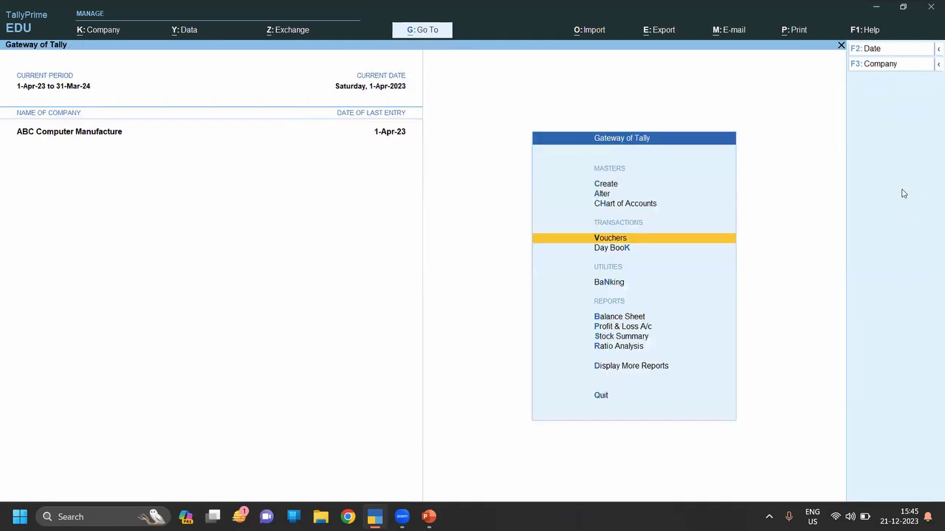
key("v")
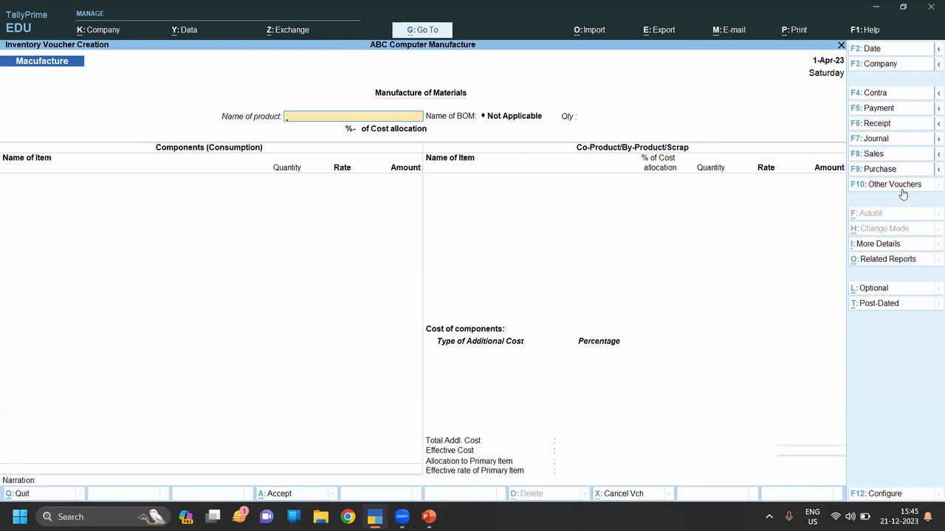
key("alt")
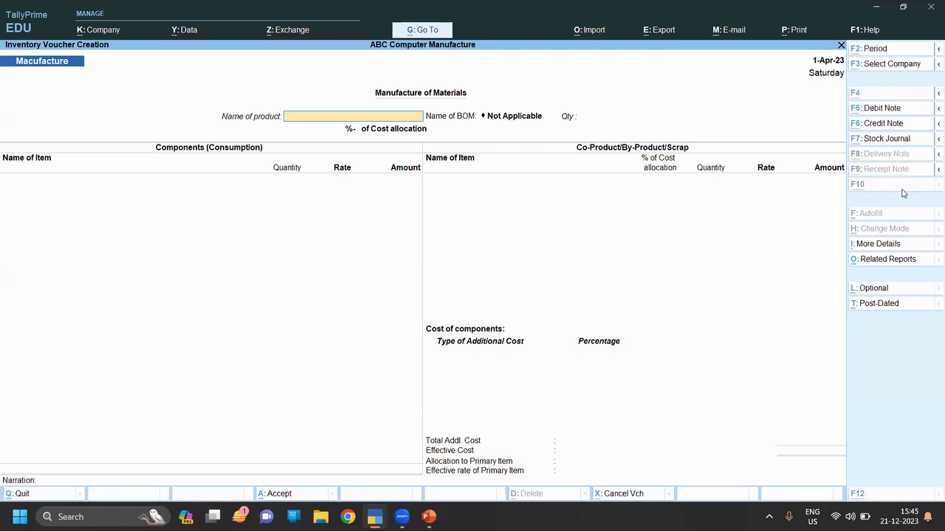
key("alt+F7")
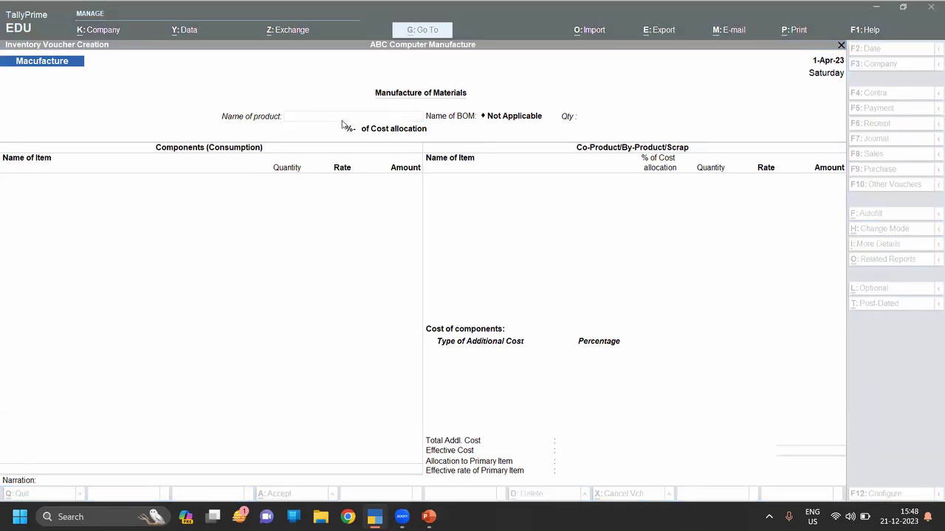
left_click(336, 115)
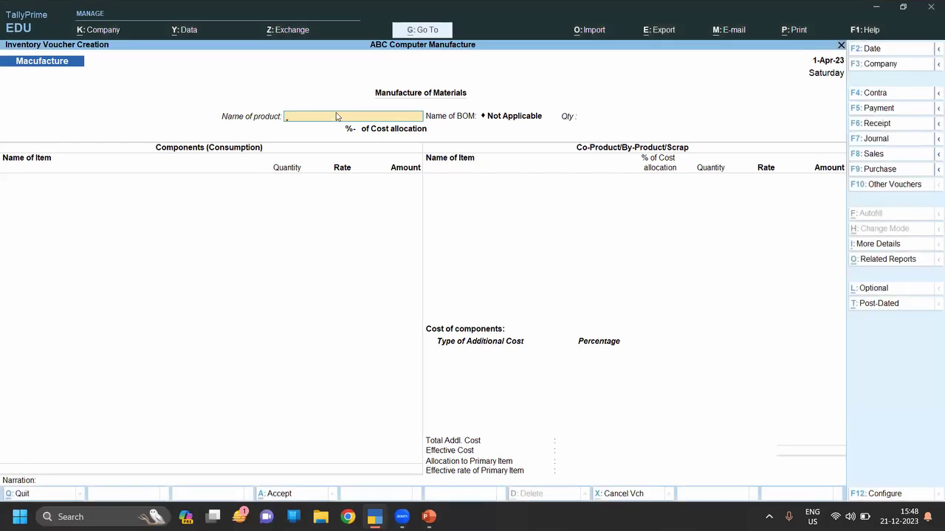
type("Co")
key("Return")
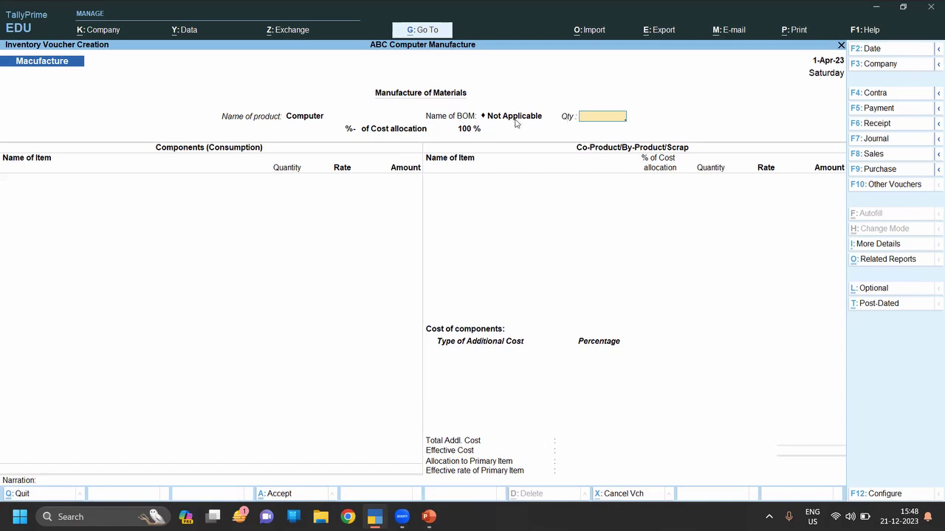
key("Escape")
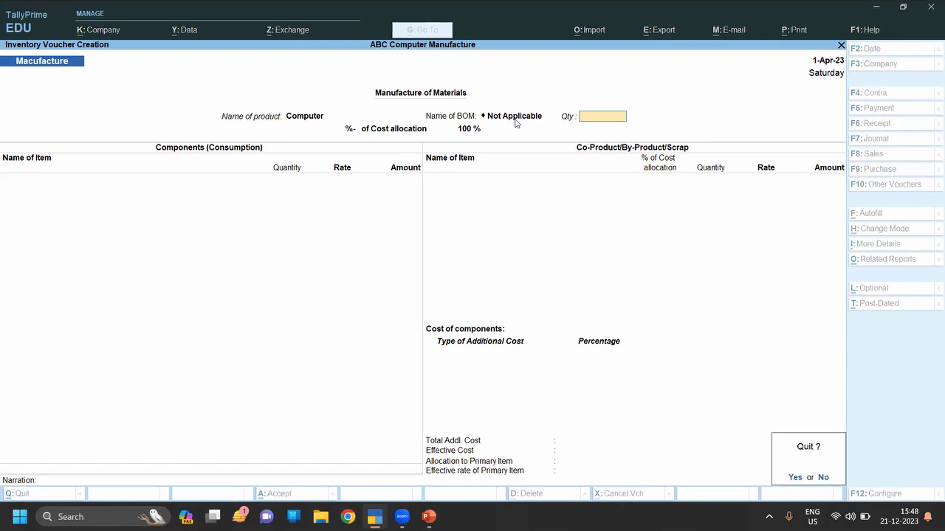
key("y")
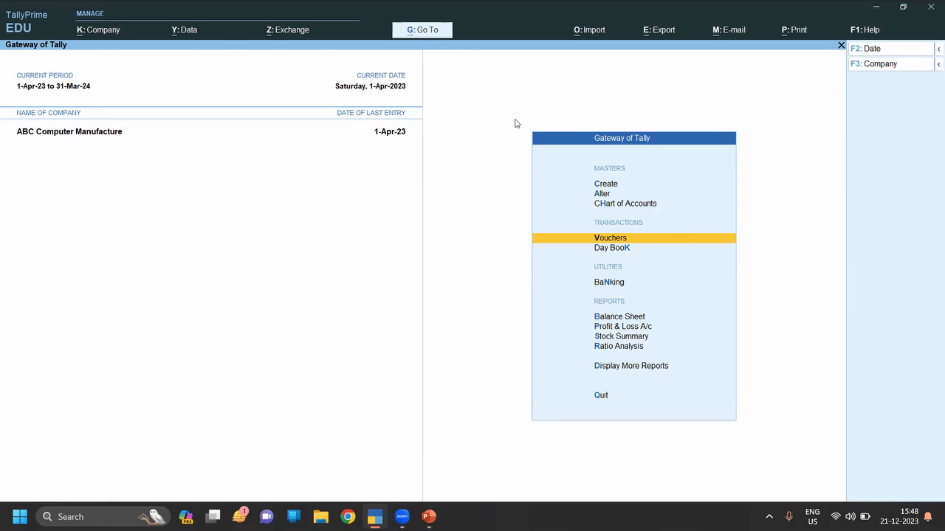
Open the Computer stock item for alteration and set Alter components (BOM) to Yes.
key("a")
key("Down")
key("Down")
key("Down")
key("Down")
key("Down")
key("Down")
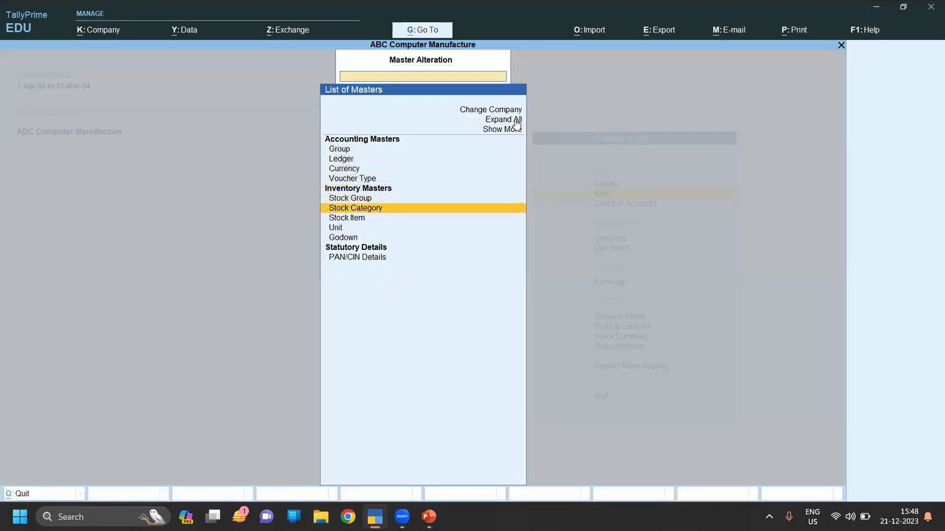
key("Down")
key("Return")
key("Return")
key("Return")
key("Return")
key("Return")
key("Return")
type("y")
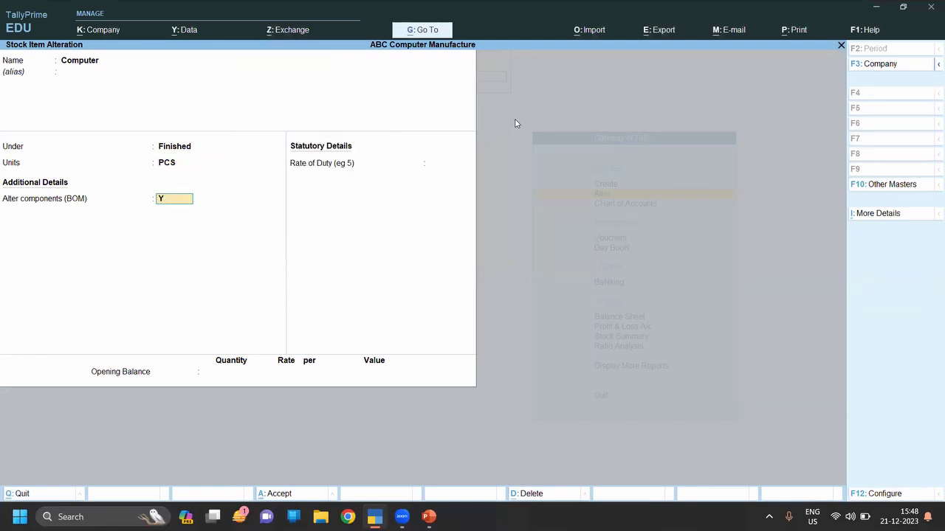
key("Return")
Name the bill of materials Computer with a unit of manufacture of 1 PCS, and add 1 CPU as a component.
type("Computer")
key("Return")
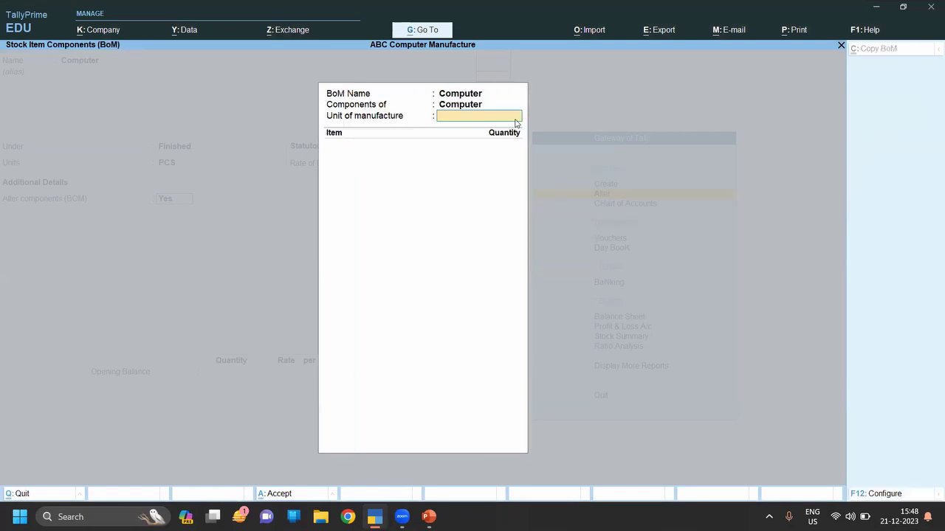
key("Return")
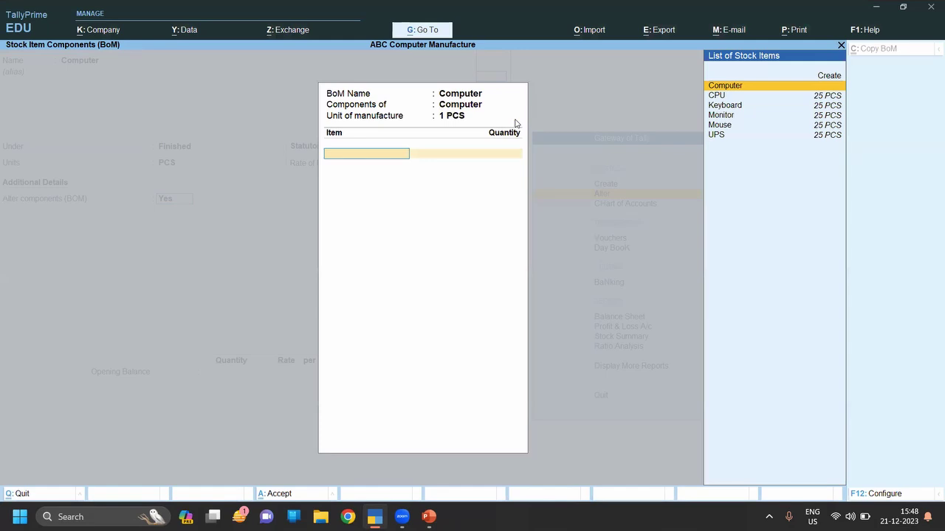
type("C")
key("Down")
key("Down")
key("Return")
type("1")
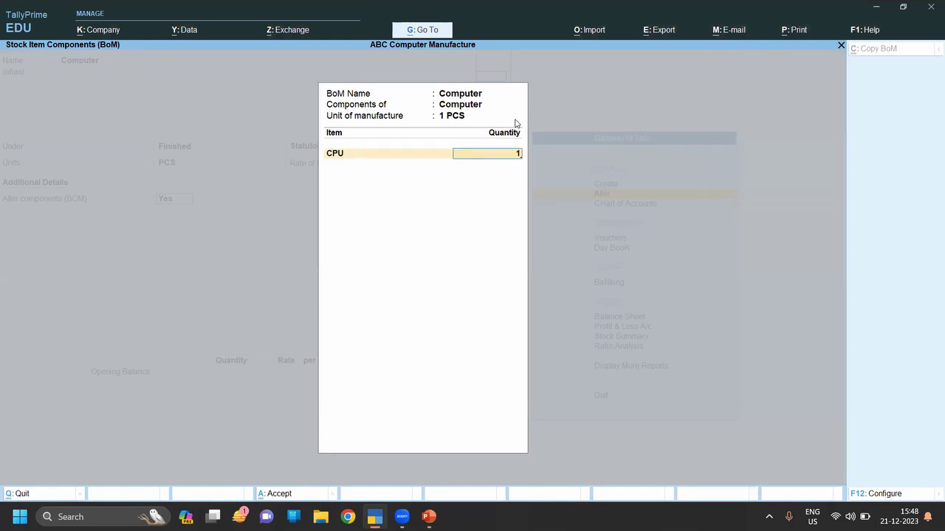
key("Return")
Add 1 Keyboard and 1 Monitor to the Computer bill of materials.
key("Down")
key("Down")
key("Down")
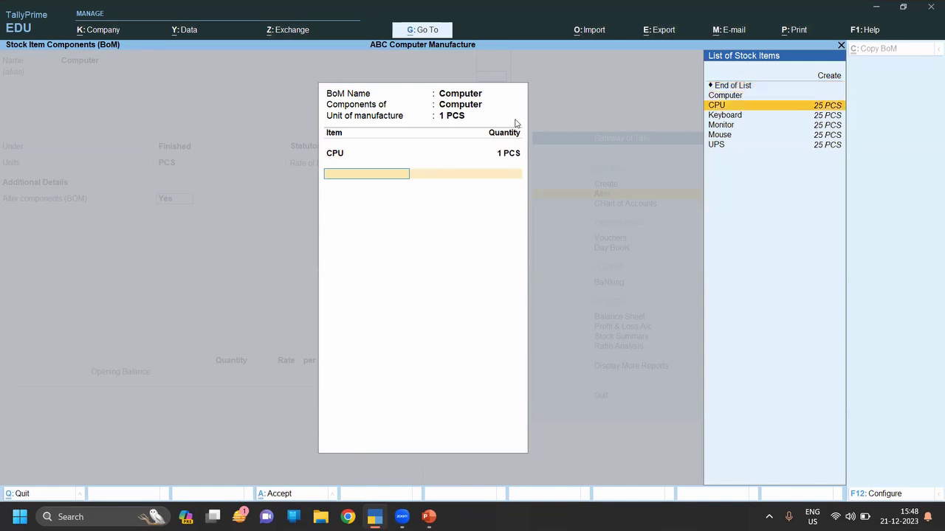
key("Return")
type("1")
key("Return")
key("Down")
key("Down")
key("Down")
key("Down")
key("Return")
type("1")
key("Return")
Add 1 Mouse and 1 UPS to the Computer bill of materials, then accept the components and leave the BOM list.
key("Down")
key("Down")
key("Down")
key("Down")
key("Down")
key("Return")
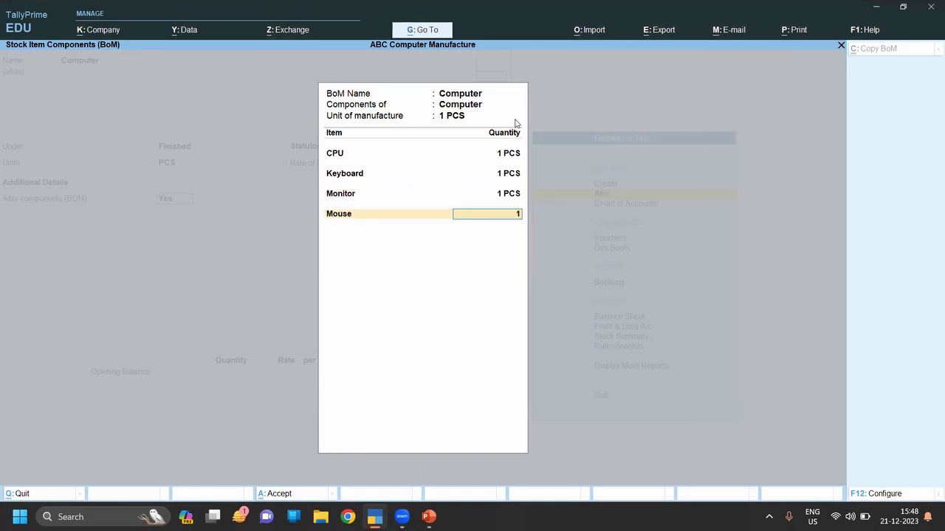
key("Return")
key("Down")
key("Down")
key("Down")
key("Down")
key("Down")
key("Down")
key("Return")
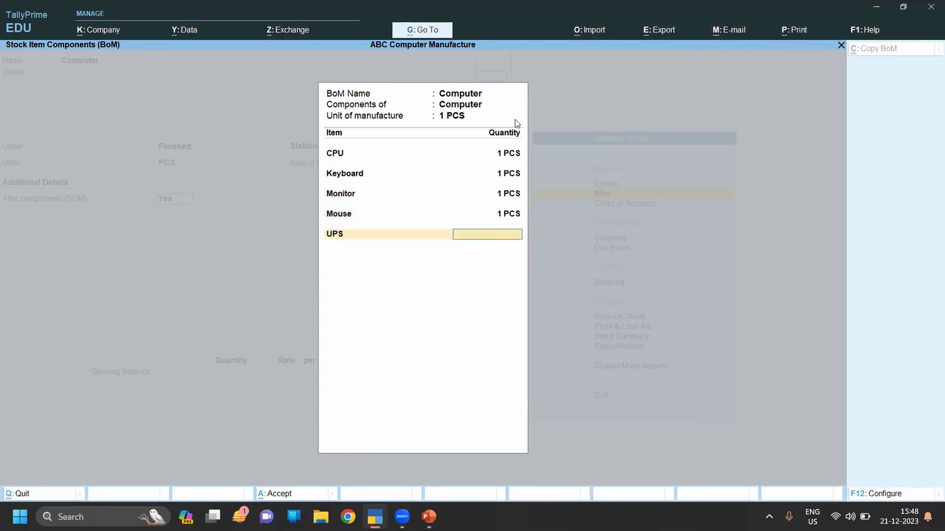
type("1")
key("Return")
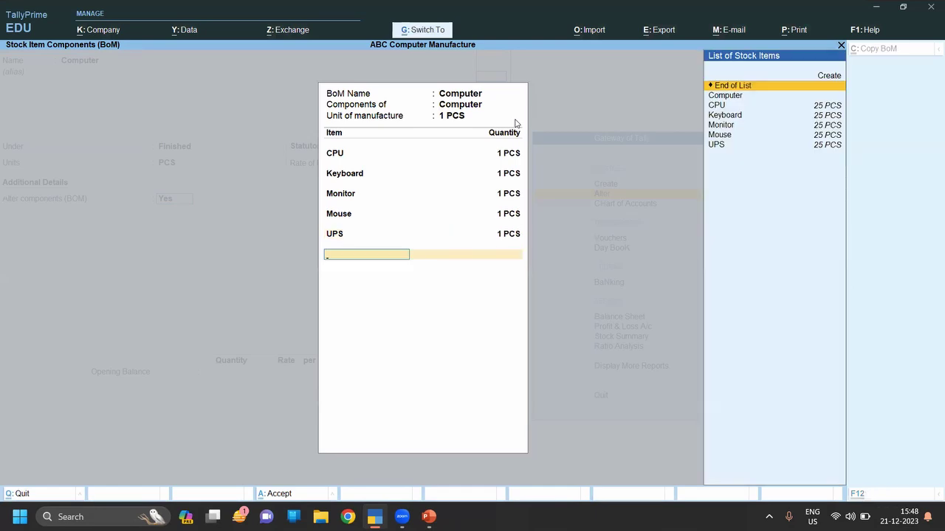
key("ctrl+a")
key("Escape")
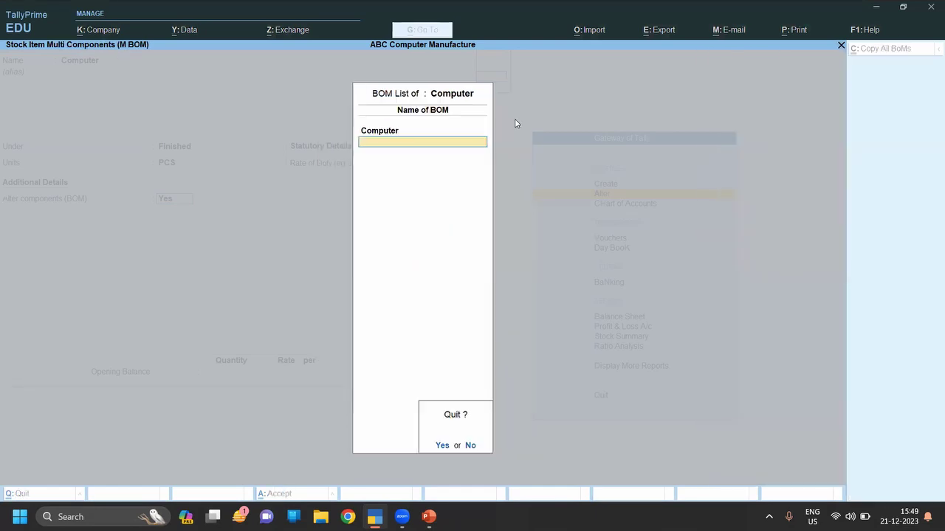
key("y")
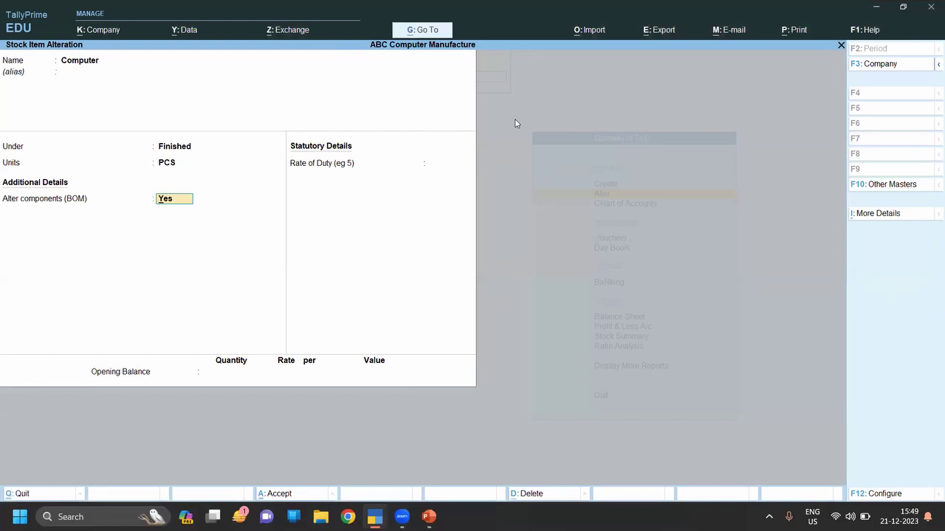
Check the Set Components List (Bill of Materials) option in the stock item configuration.
key("F12")
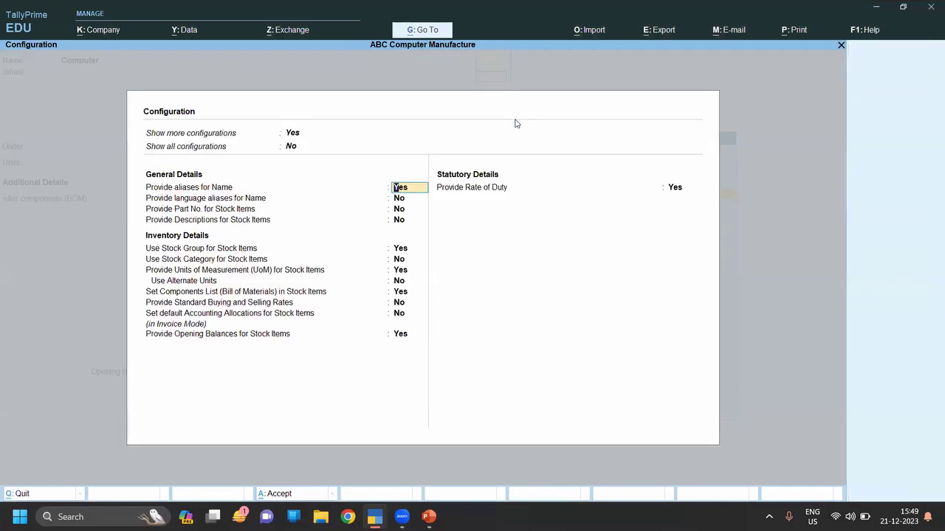
key("Return")
key("Return")
key("Return")
key("Return")
key("Return")
key("Return")
key("Return")
key("Return")
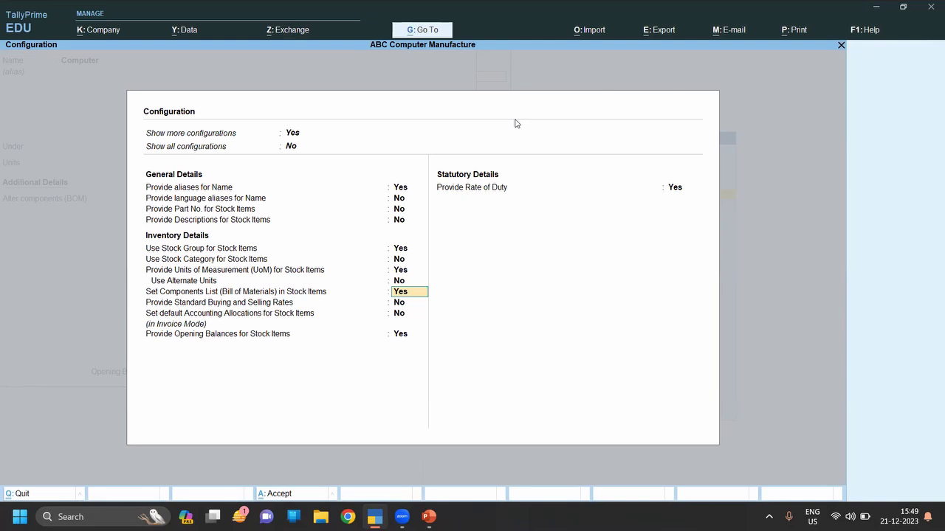
key("ctrl+a")
Save the altered Computer stock item and return to the Gateway of Tally.
key("ctrl+a")
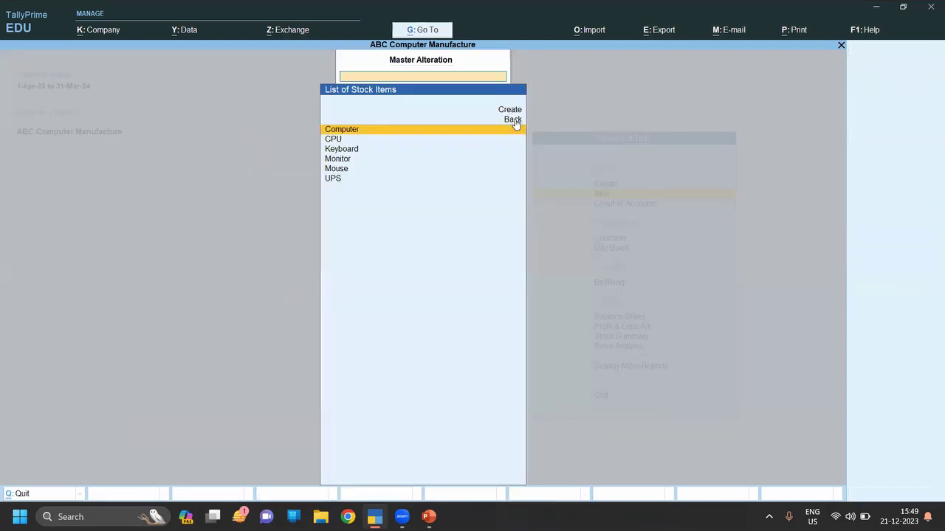
key("Escape")
key("Escape")
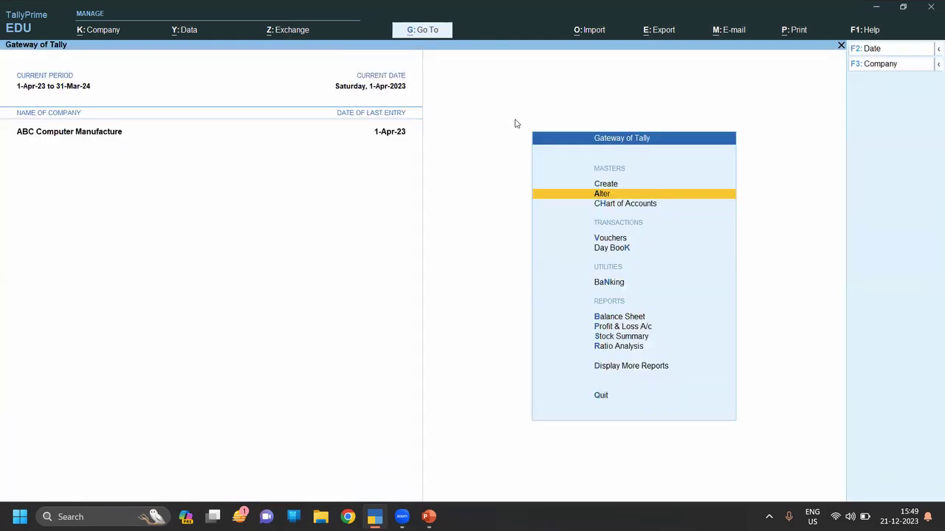
Start a Macufacture voucher for the product Computer using the Computer BOM, with a quantity of 20 as the task slide specifies.
type("vCo")
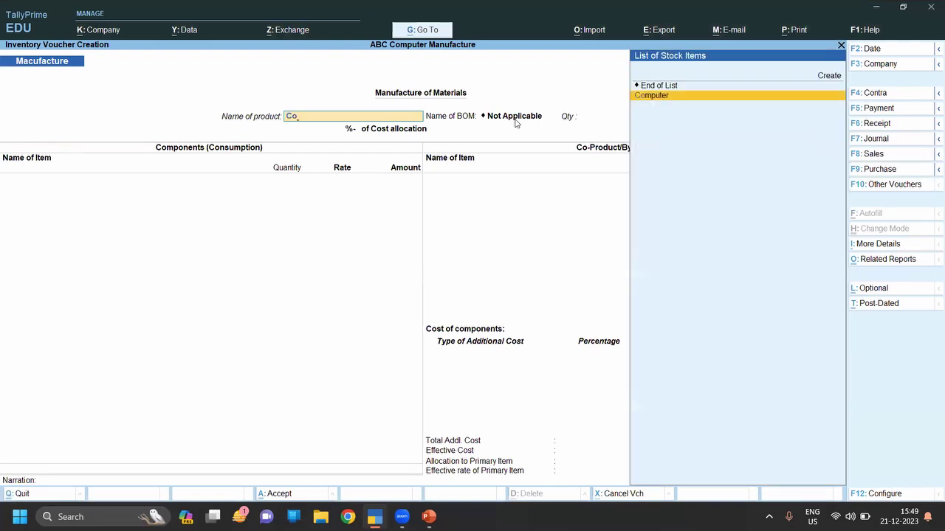
key("Return")
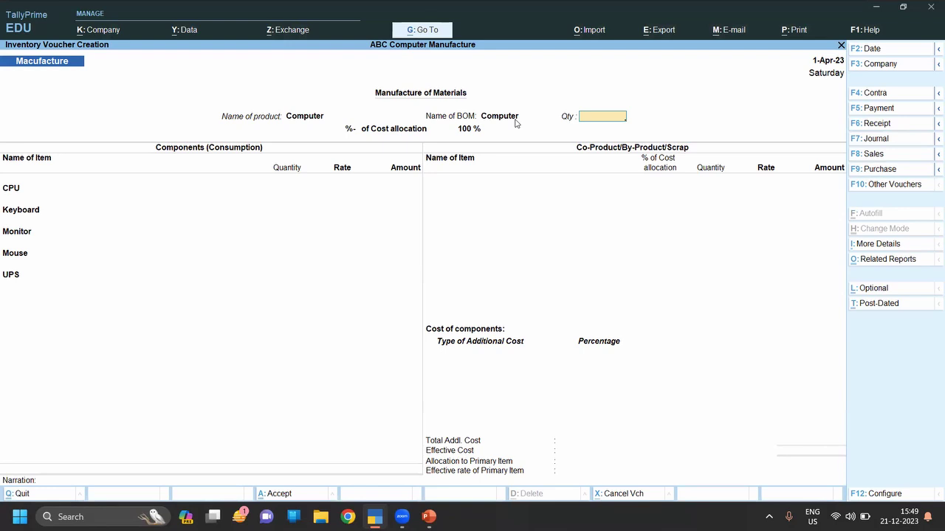
key("Return")
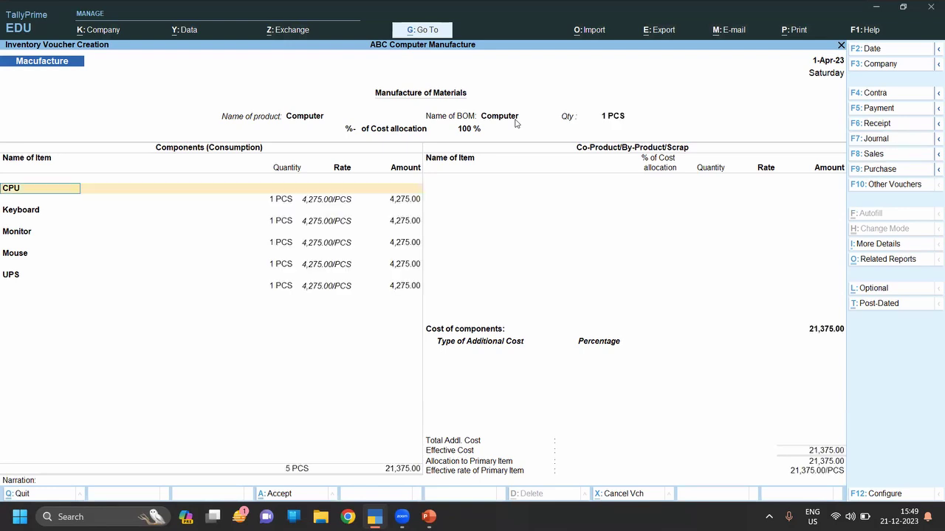
key("BackSpace")
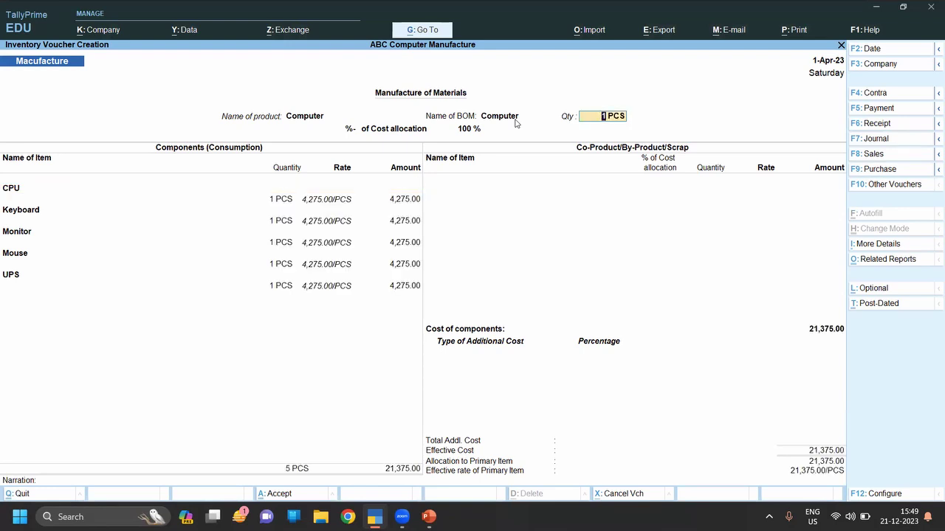
key("alt+Tab")
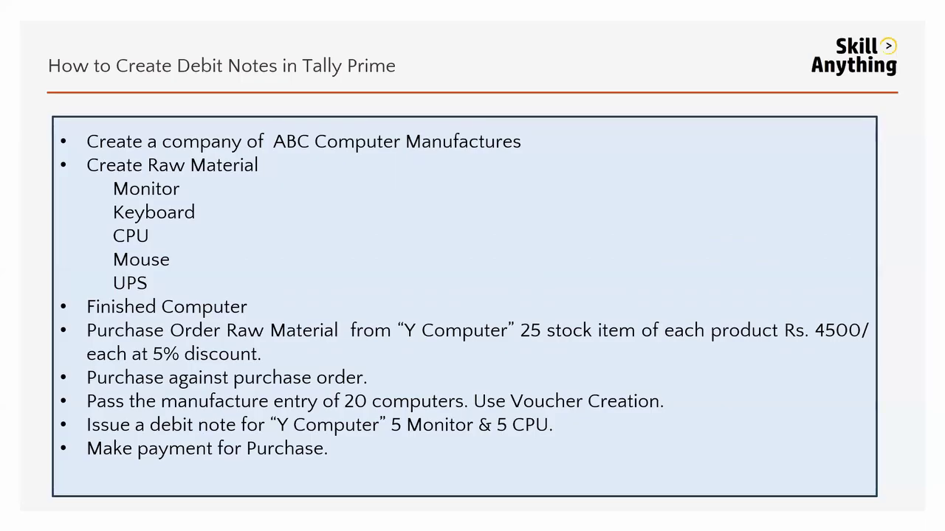
key("alt+Tab")
type("20")
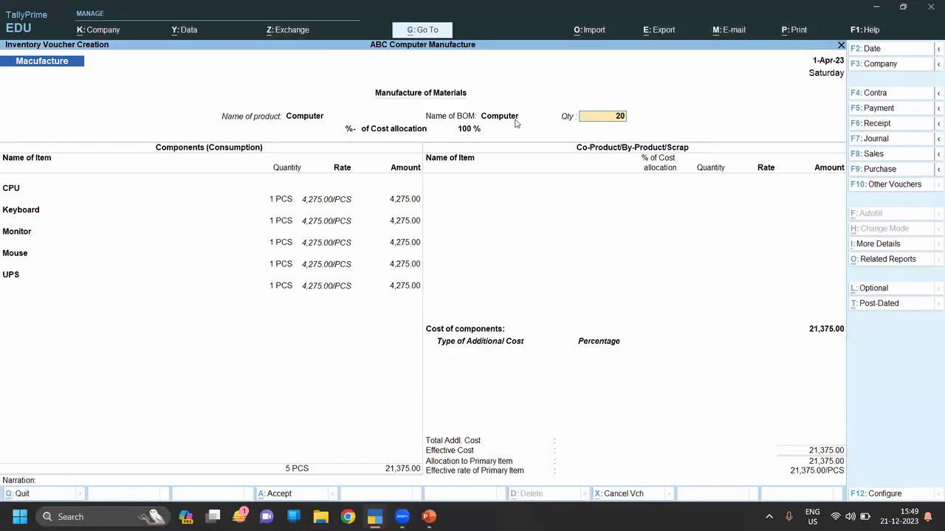
key("Return")
Set the consumption rate of the CPU and Keyboard components to 4,500 per piece.
key("Return")
key("Return")
type("4500")
key("Return")
key("Return")
key("Return")
type("4500")
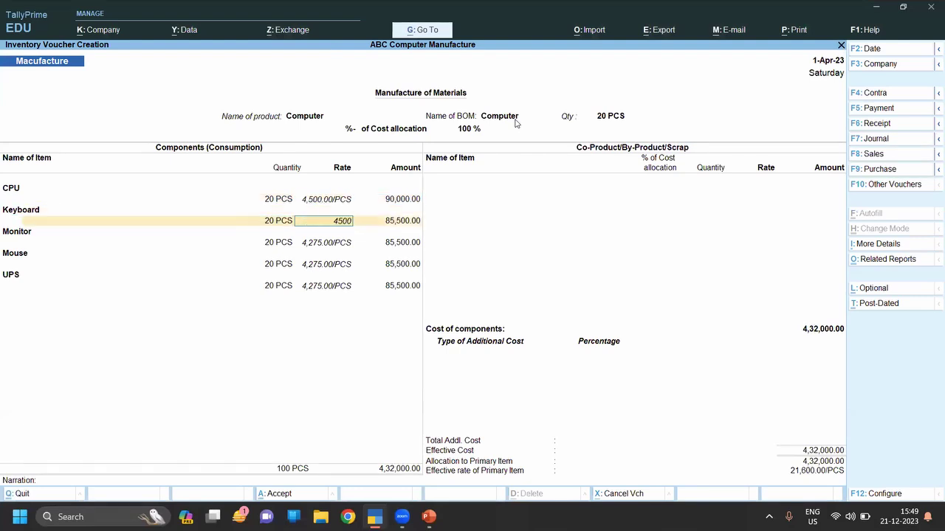
key("Return")
key("Return")
key("Return")
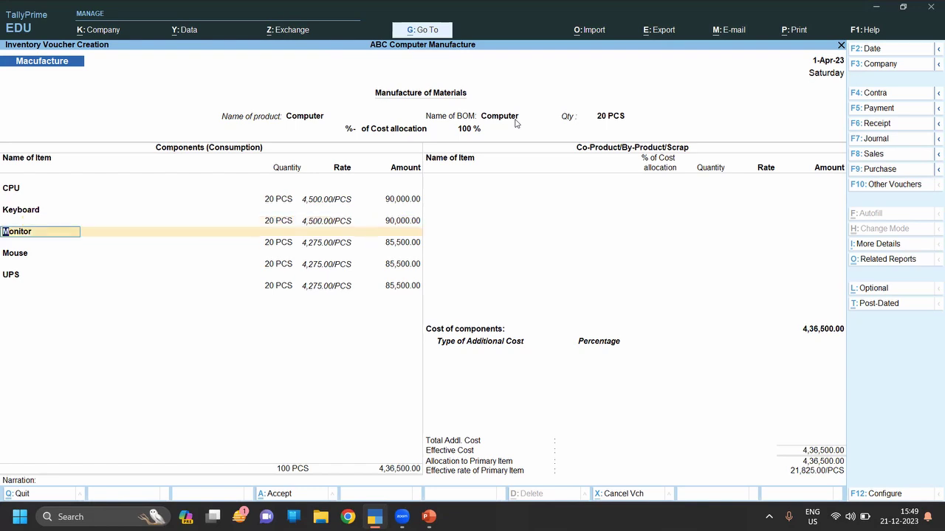
Set the consumption rate of the Monitor component to 4,500 per piece.
key("Return")
type("4")
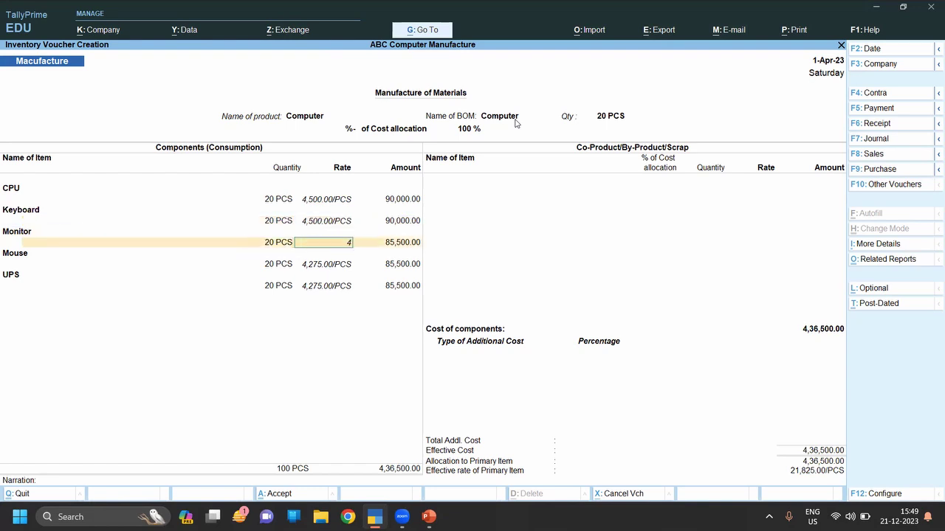
type("5000")
key("Return")
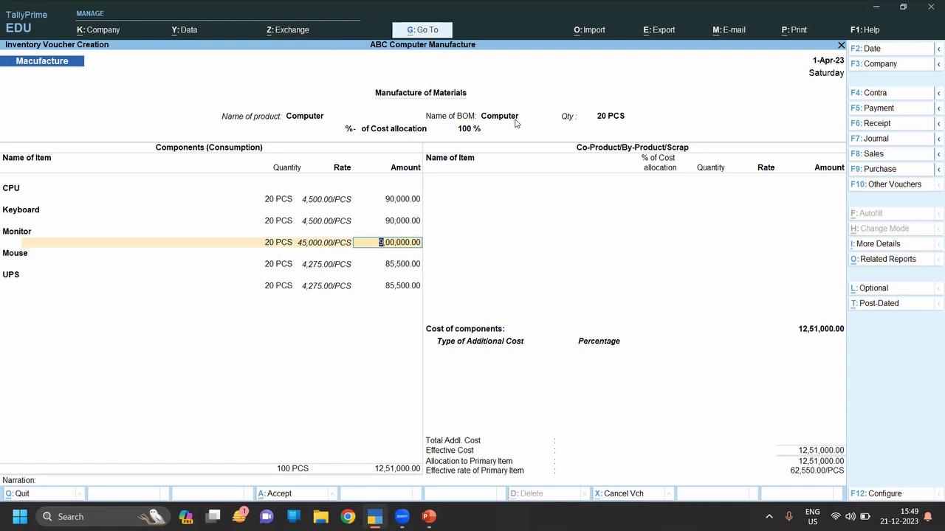
key("Return")
key("BackSpace")
key("BackSpace")
type("45000")
key("BackSpace")
key("Return")
key("Return")
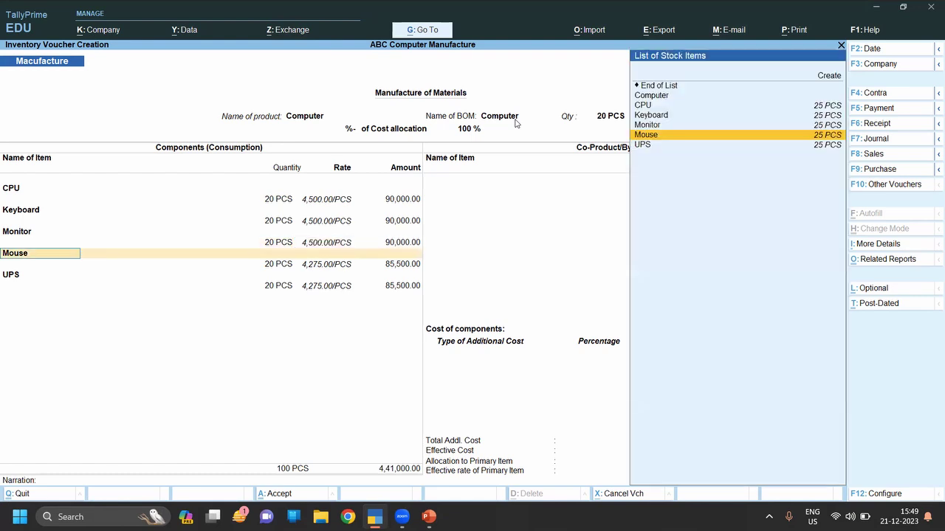
Set the consumption rate of the Mouse and UPS components to 4,500 per piece.
key("Return")
key("BackSpace")
key("Return")
key("Return")
type("4,500")
key("Return")
key("Return")
key("Return")
key("Return")
type("4500")
key("Return")
key("Return")
key("Return")
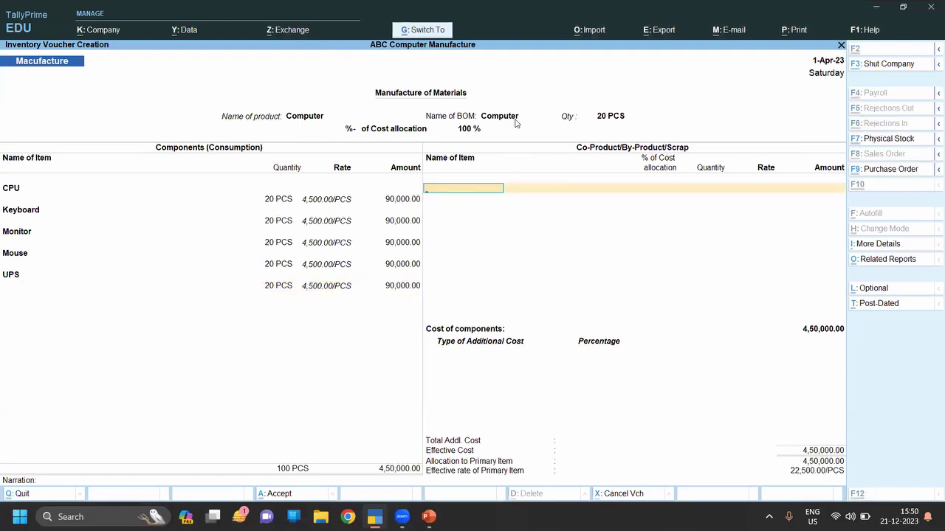
Save the manufacture voucher, return to the Gateway of Tally, and check the task slide for the debit note requirements.
key("ctrl+a")
key("Escape")
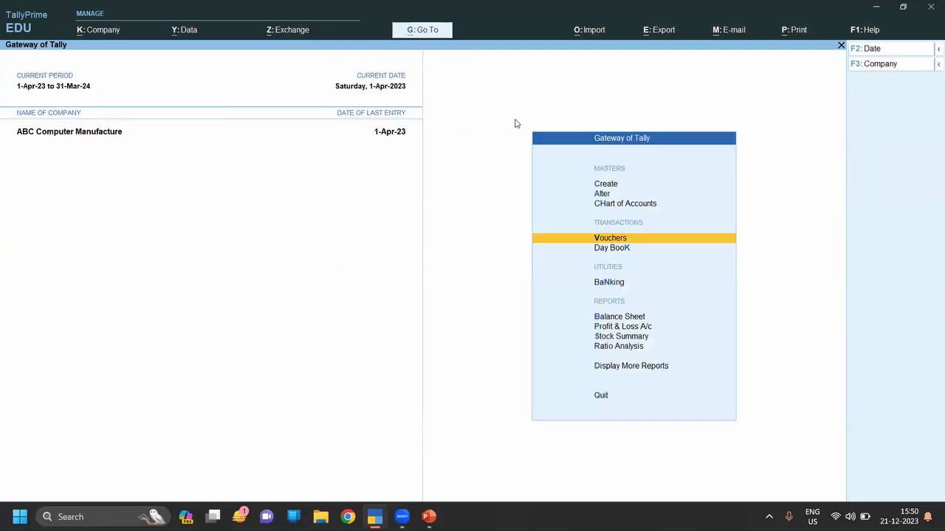
key("alt+Tab")
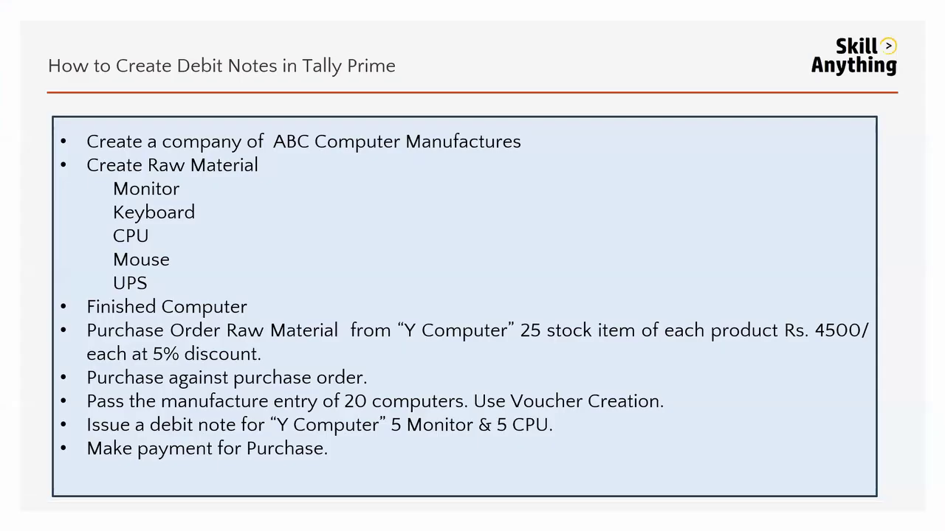
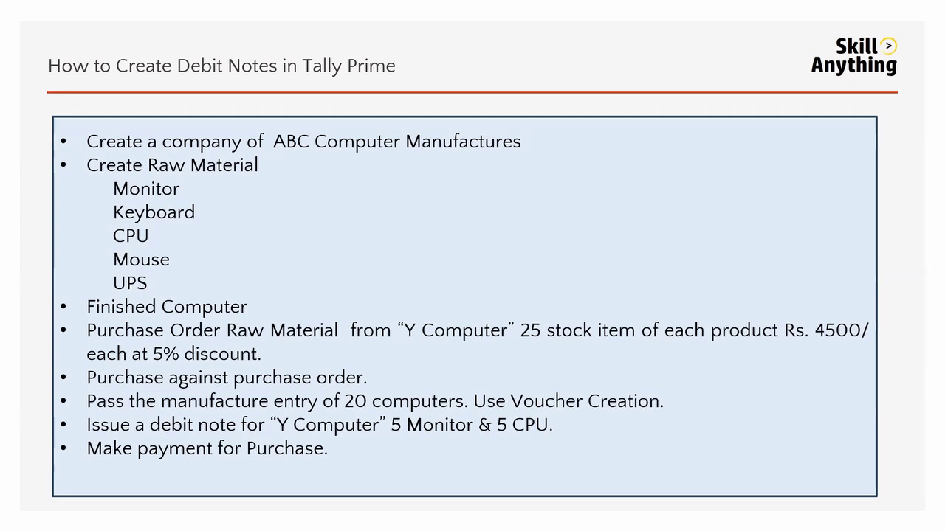
key("alt+Tab")
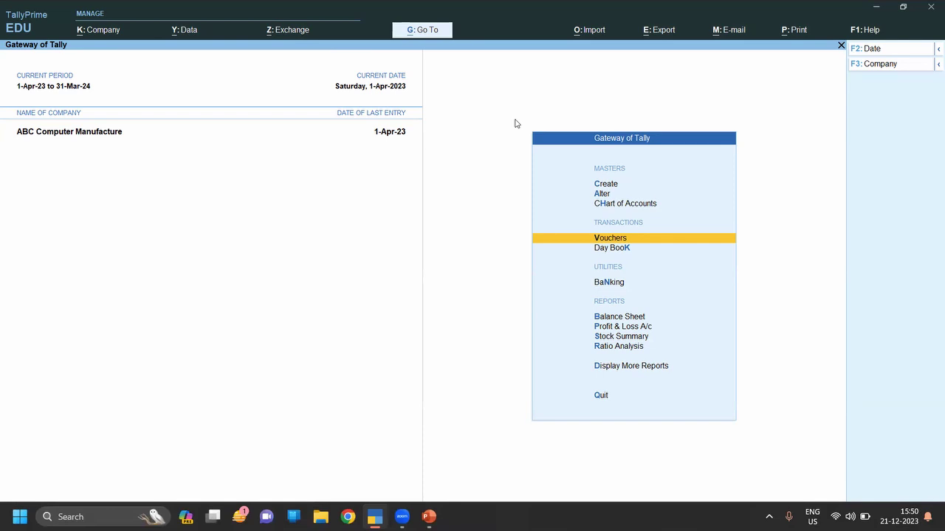
Start a new Debit Note voucher with item-wise entry.
key("Return")
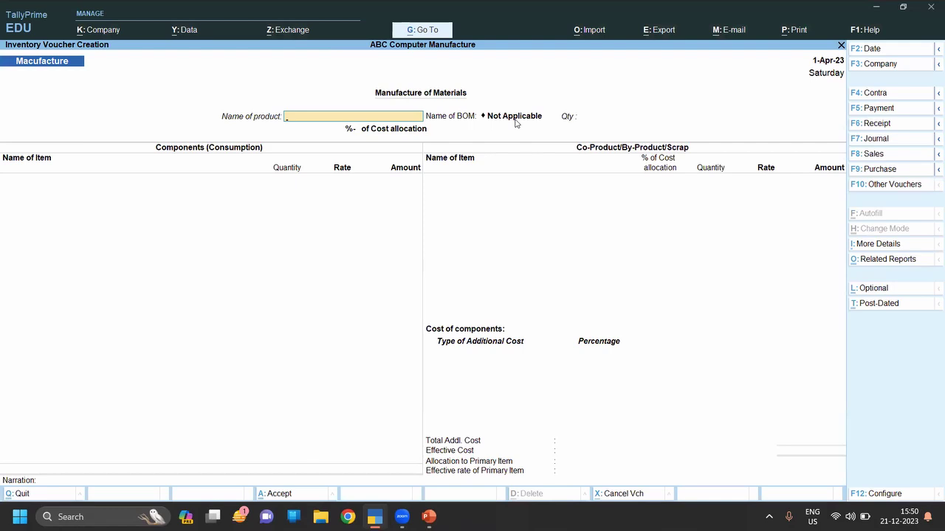
key("alt")
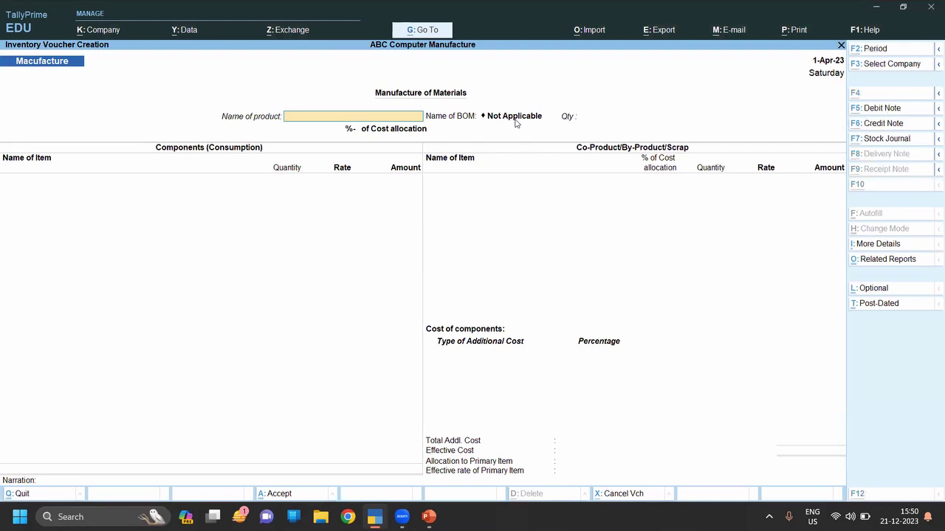
key("alt+F5")
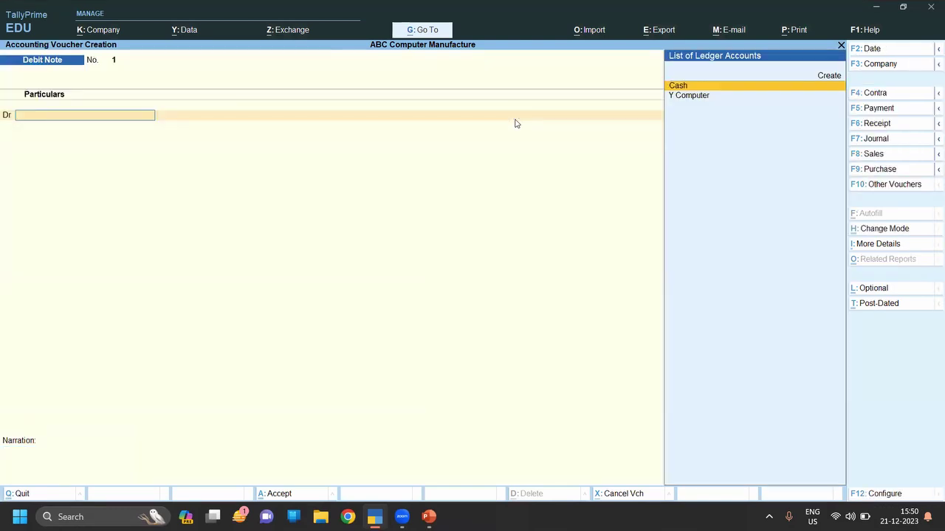
key("F10")
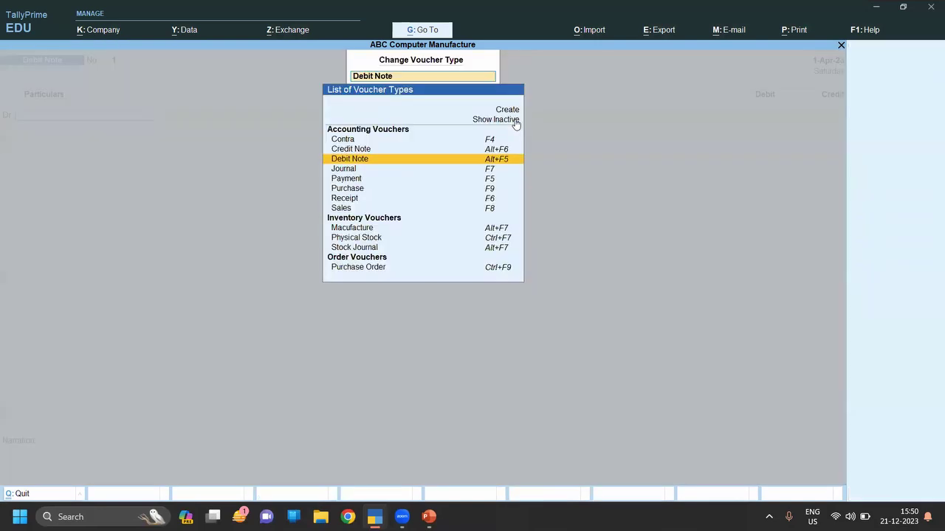
key("Down")
key("Up")
key("Return")
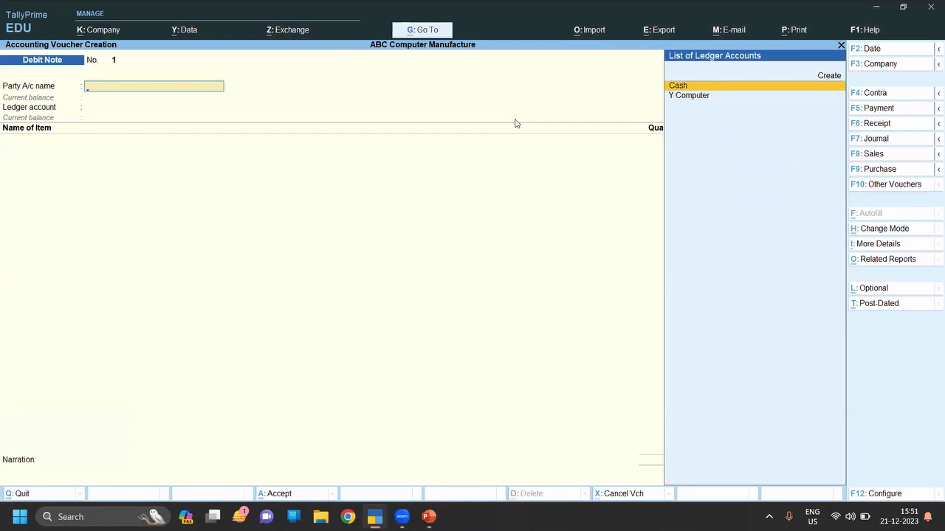
Set Y Computer as the debit note's party account and accept its default party details.
key("Down")
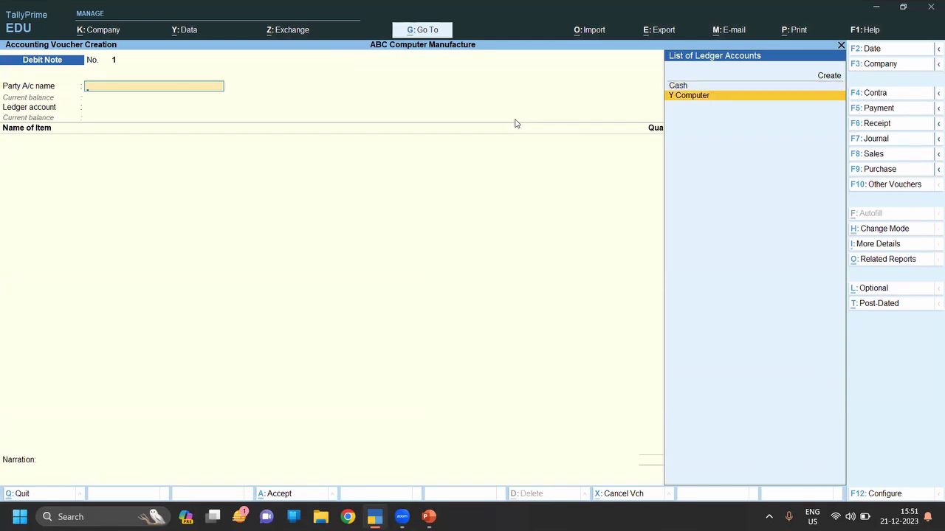
key("Return")
key("ctrl+a")
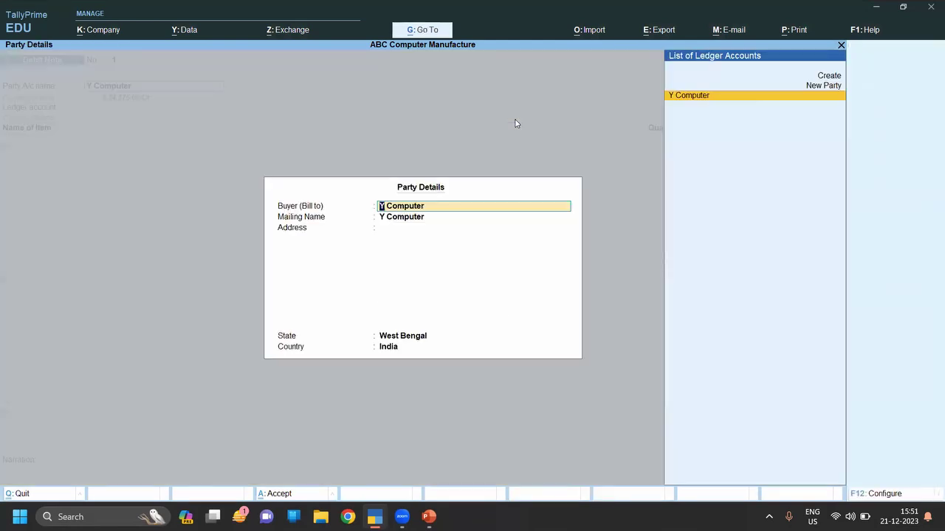
key("ctrl+a")
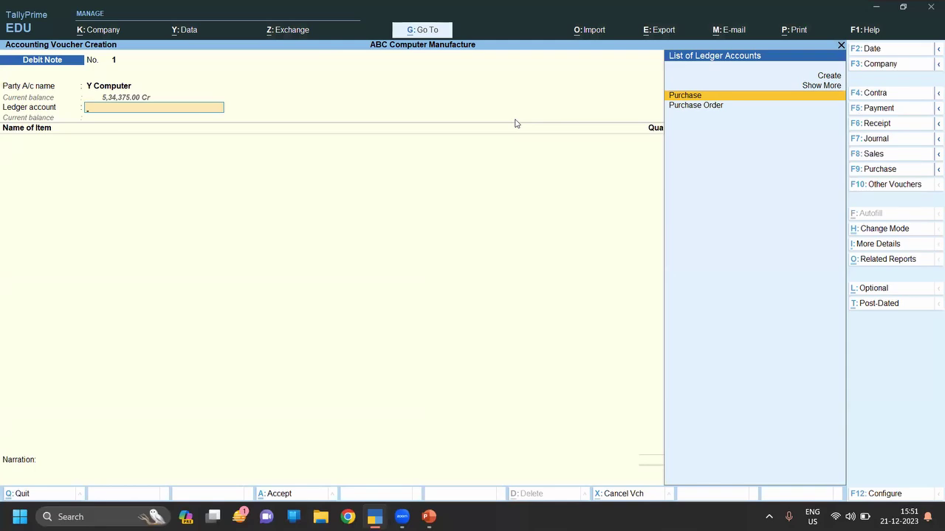
key("alt+c")
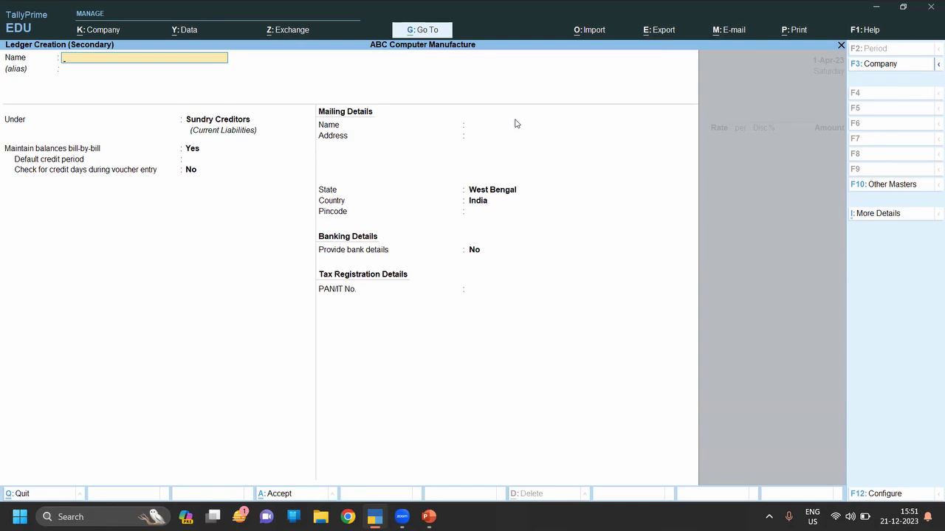
key("Escape")
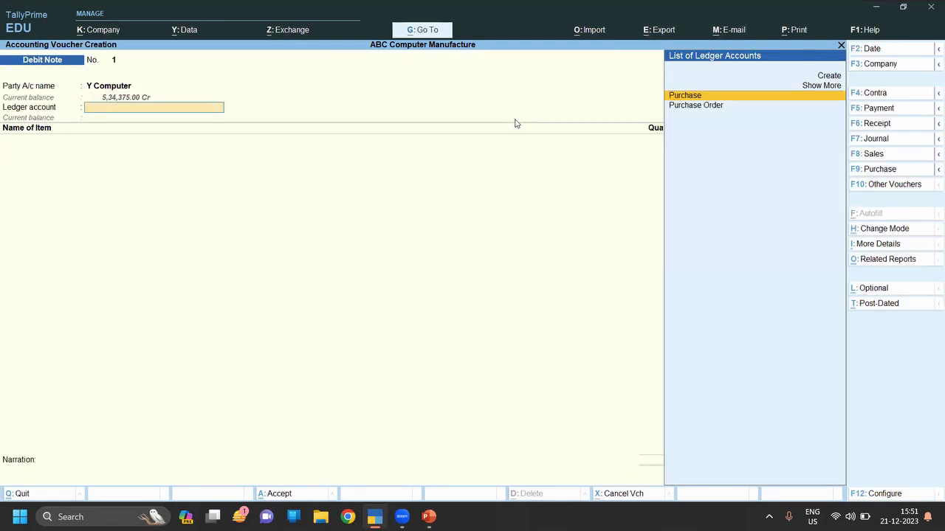
key("alt+Tab")
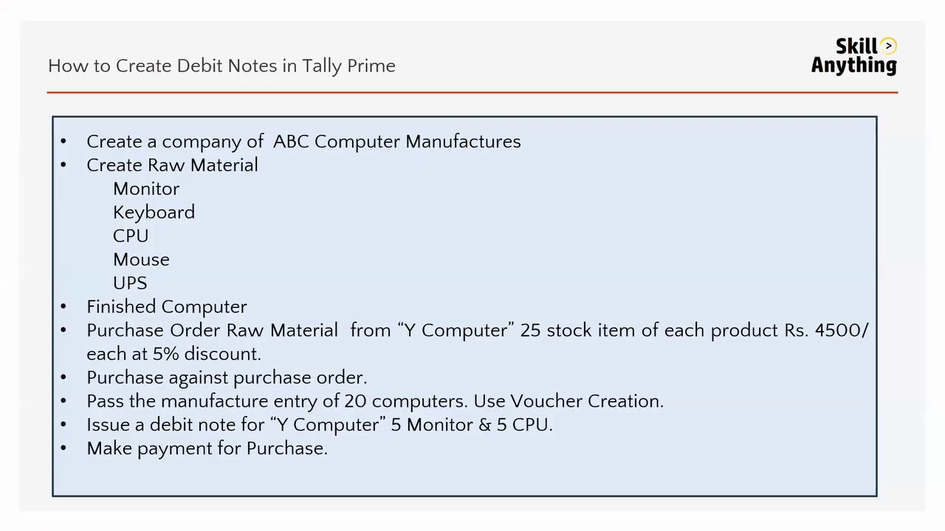
key("alt+Tab")
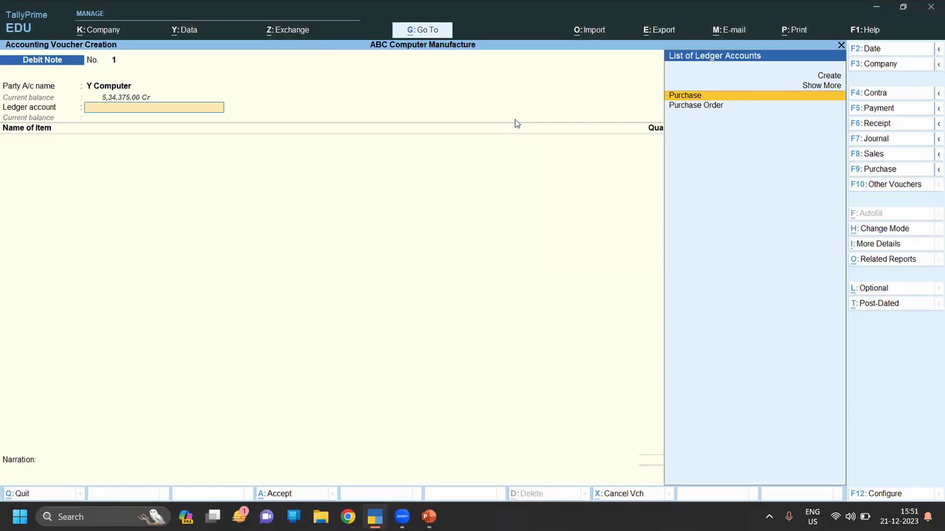
Create a ledger named Debit Note under Sales Accounts and use it as the voucher's ledger account.
key("alt+c")
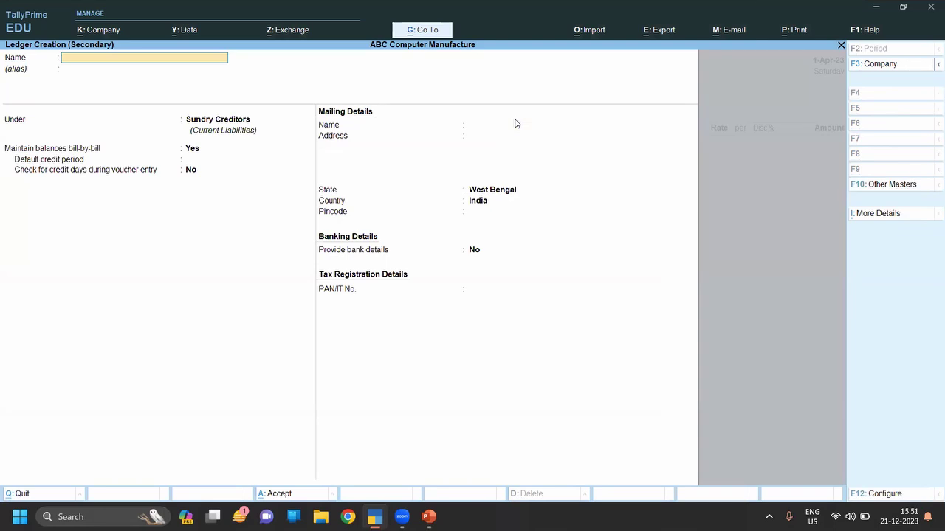
type("Debit Note")
key("Return")
key("Return")
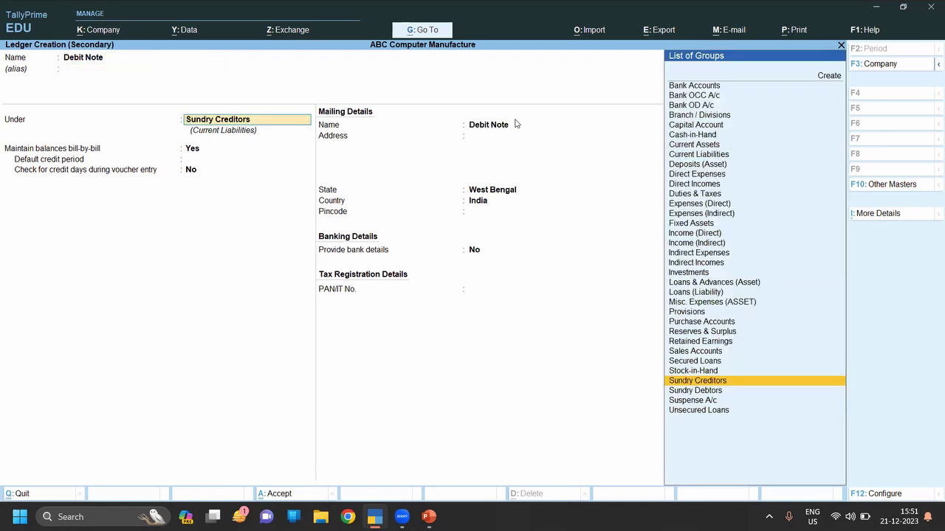
type("S")
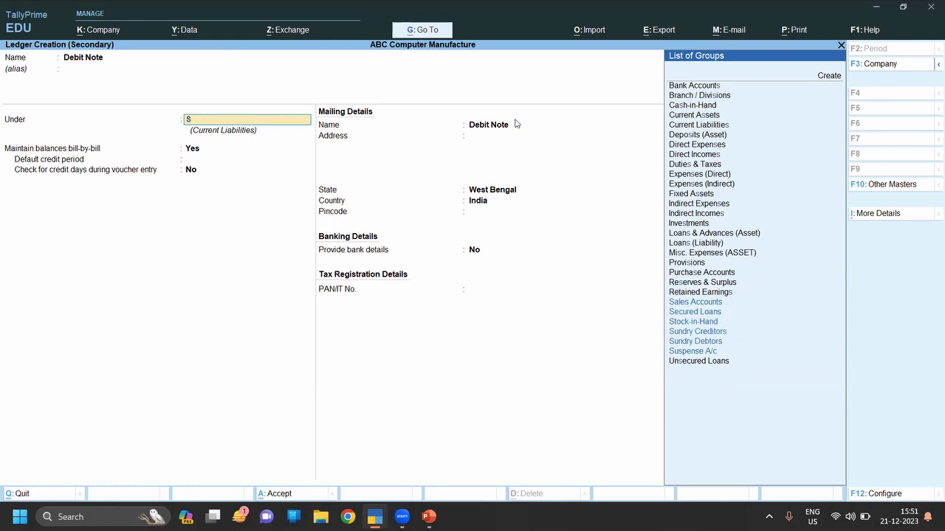
type("a")
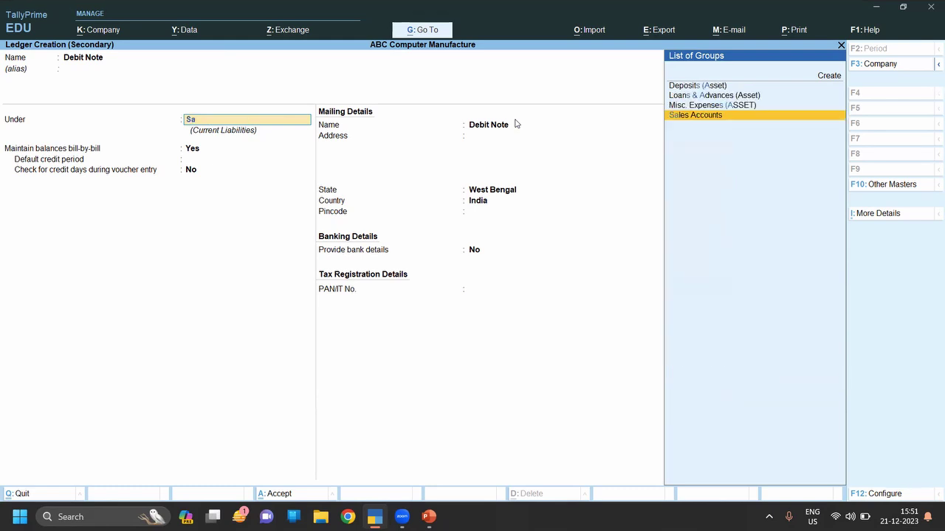
key("Return")
key("ctrl+a")
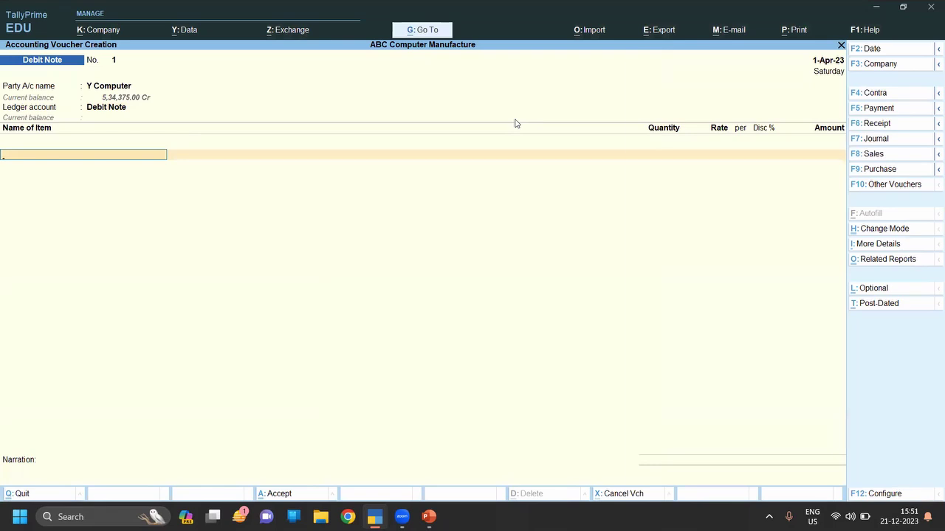
Add the Monitor item to the debit note with no order number, 5 PCS at a rate of 4,500.
type("M")
key("Down")
key("Down")
key("Up")
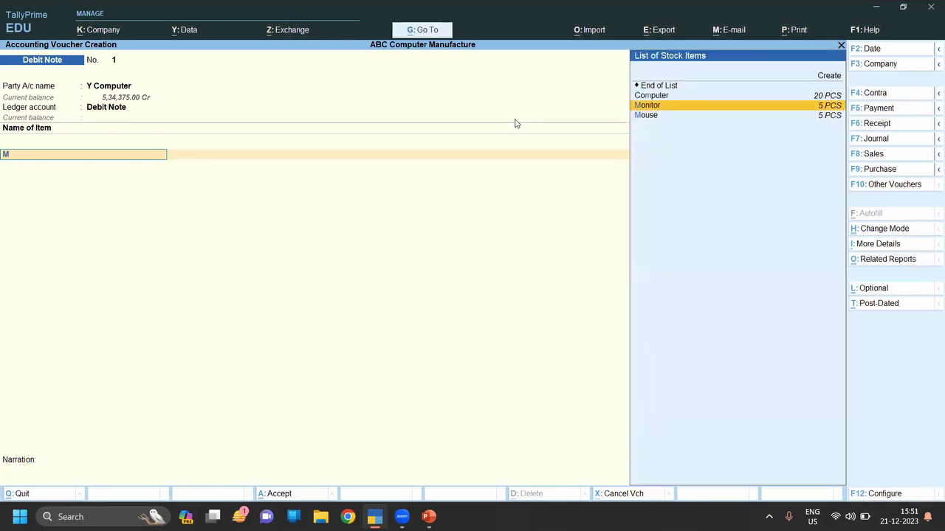
key("Return")
key("Return")
type("5")
key("Return")
key("Return")
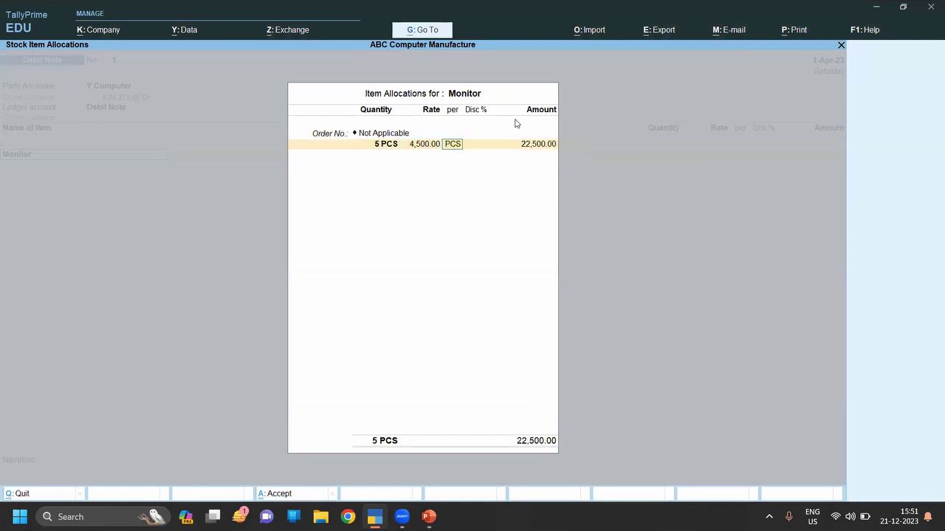
key("Return")
key("Return")
key("Return")
key("Return")
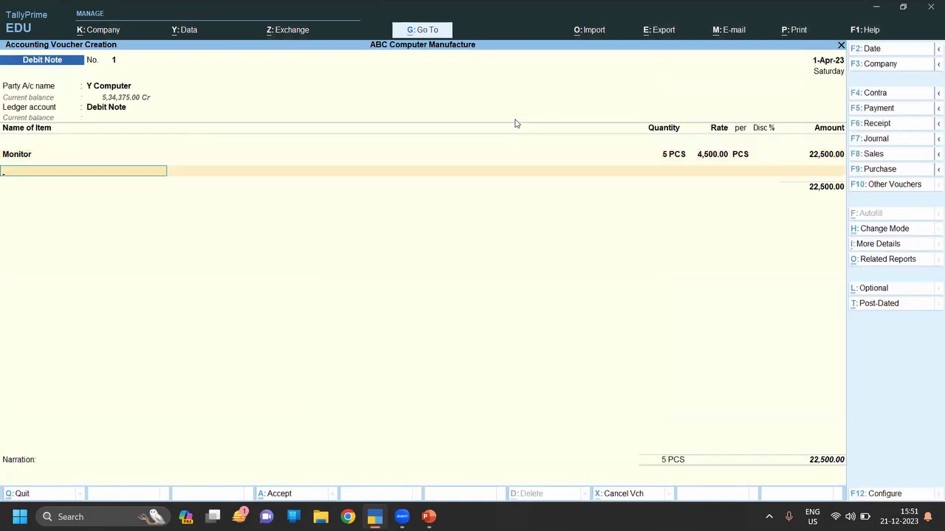
Add the CPU item to the debit note with no order number, 5 PCS at a rate of 4,500.
type("cp")
key("Return")
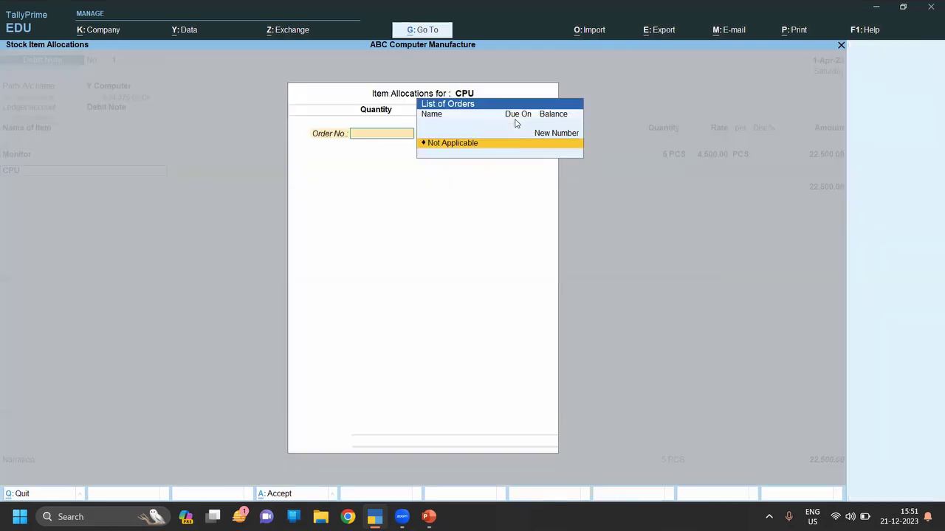
key("Return")
type("5")
key("Return")
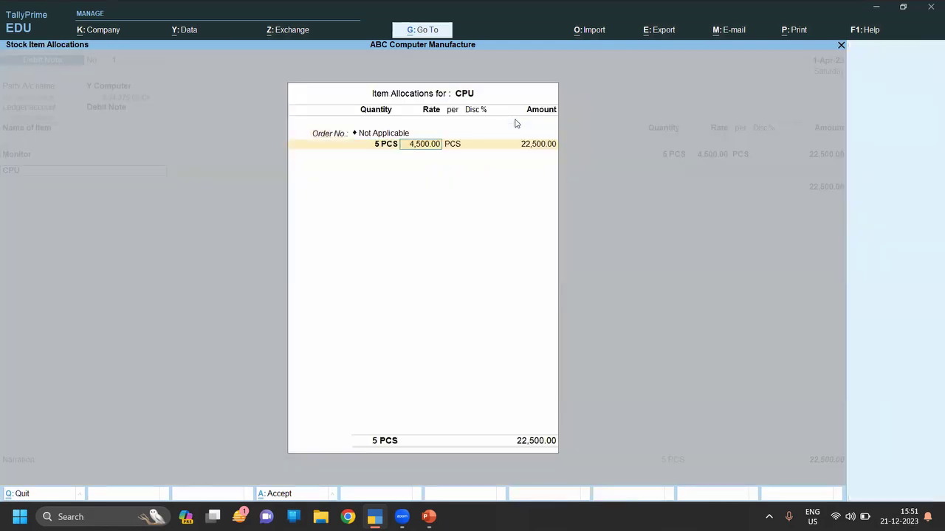
key("Return")
key("Return")
key("Return")
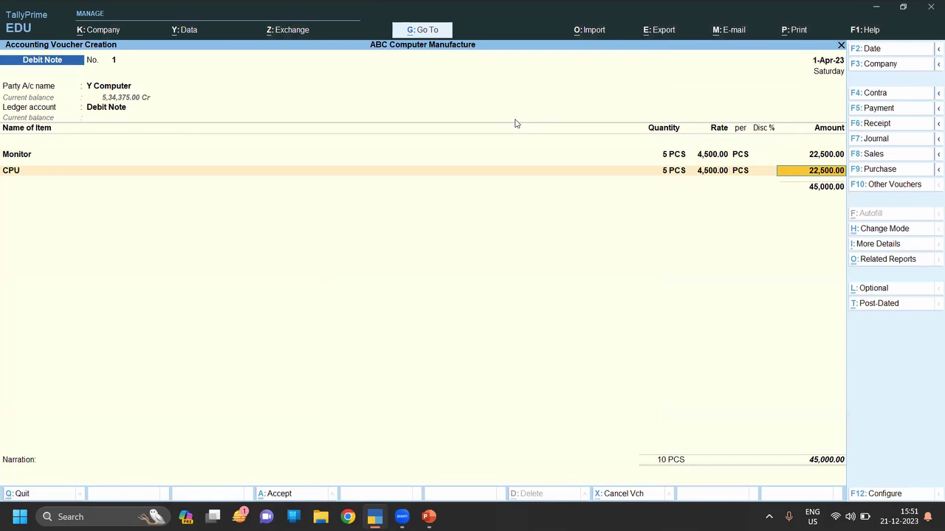
key("Return")
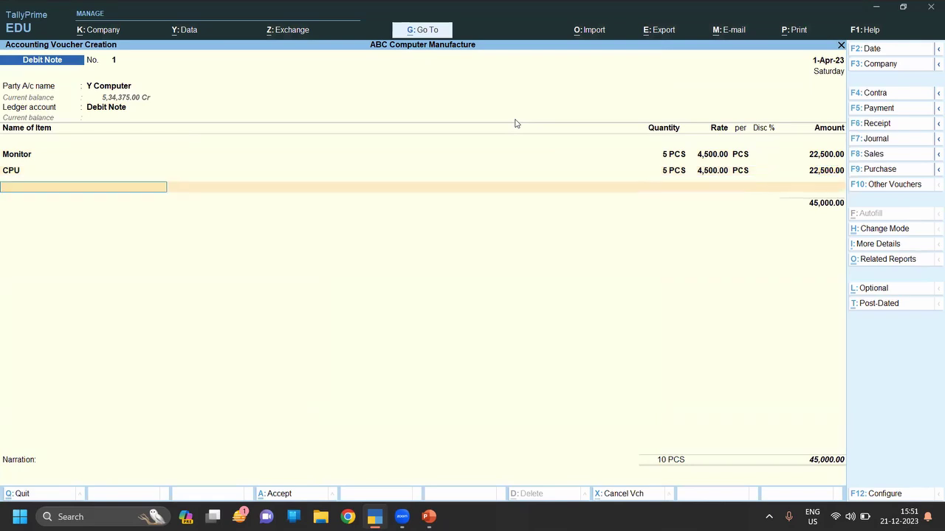
End the item list, allocate the debit note against Y Computer's pending bill, and save the voucher without a narration.
key("Return")
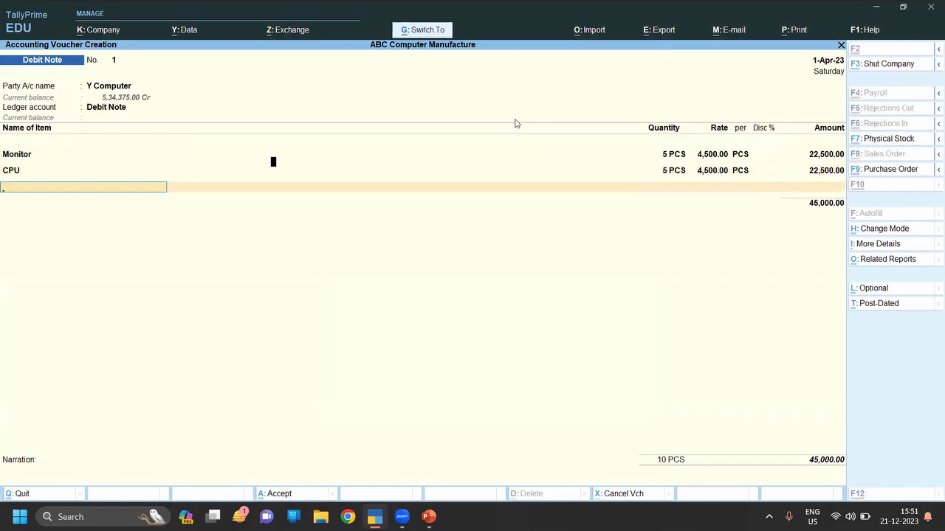
key("Return")
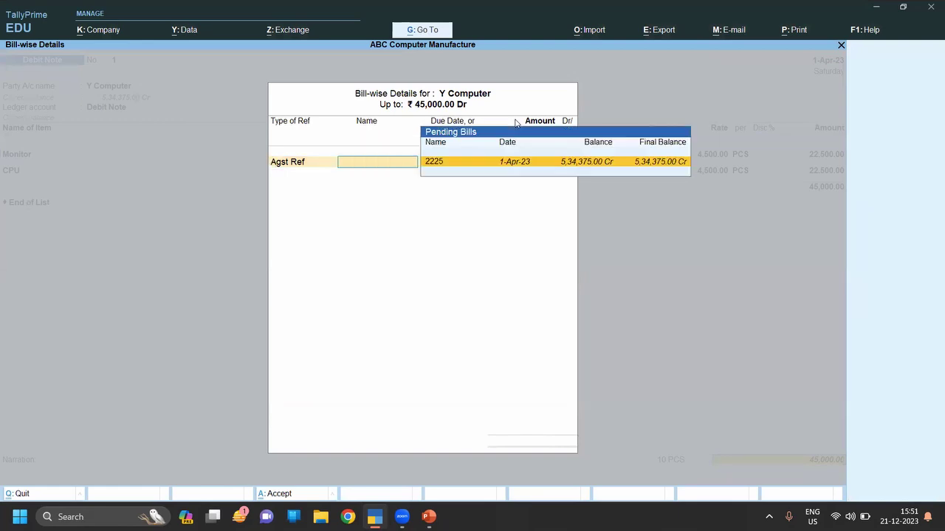
key("Return")
key("Return")
key("Return")
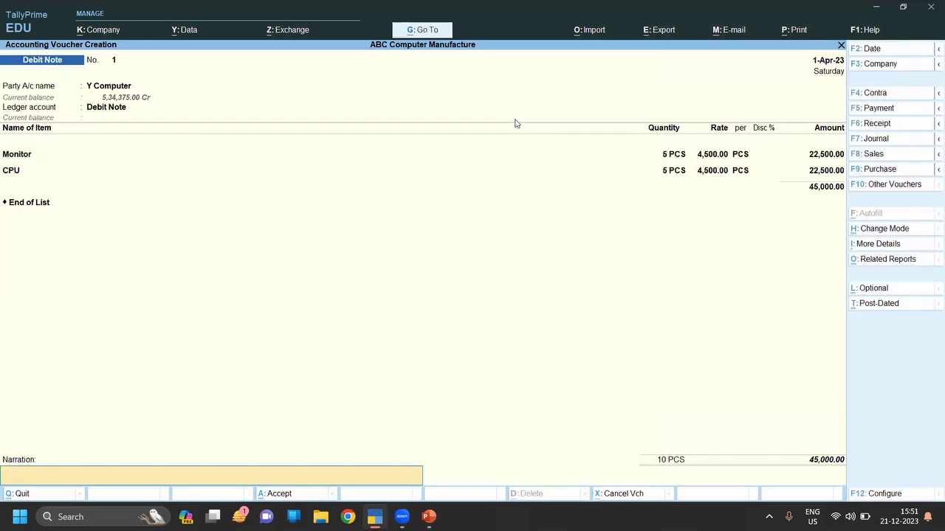
key("Return")
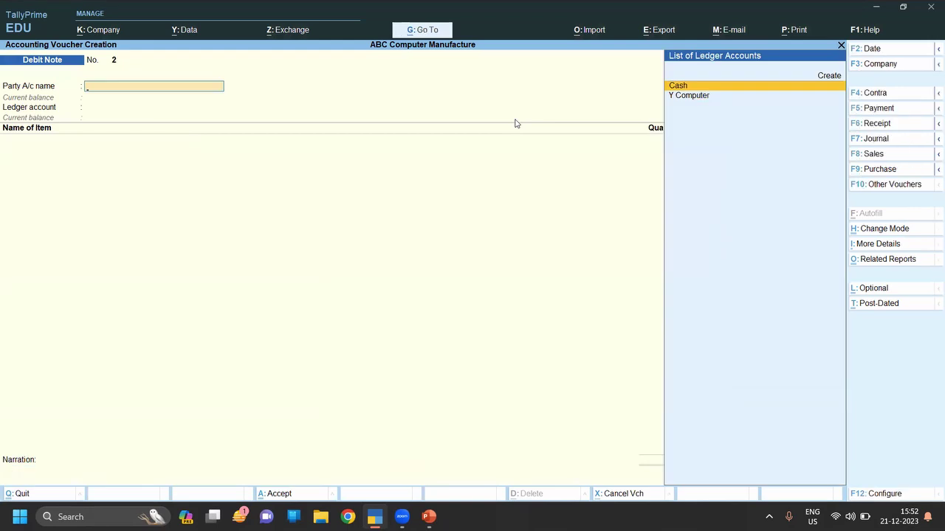
Leave the empty debit note voucher and check the Day Book for the saved debit note to Y Computer.
key("Escape")
key("y")
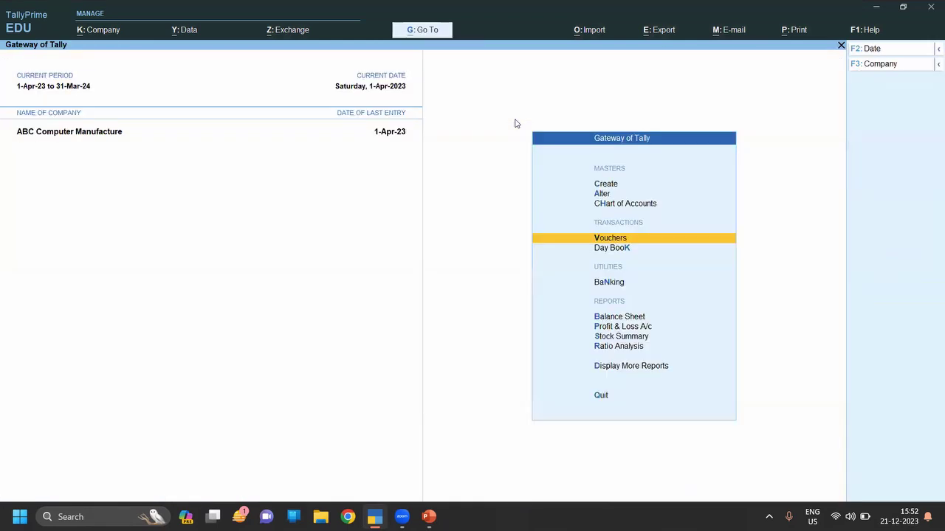
key("d")
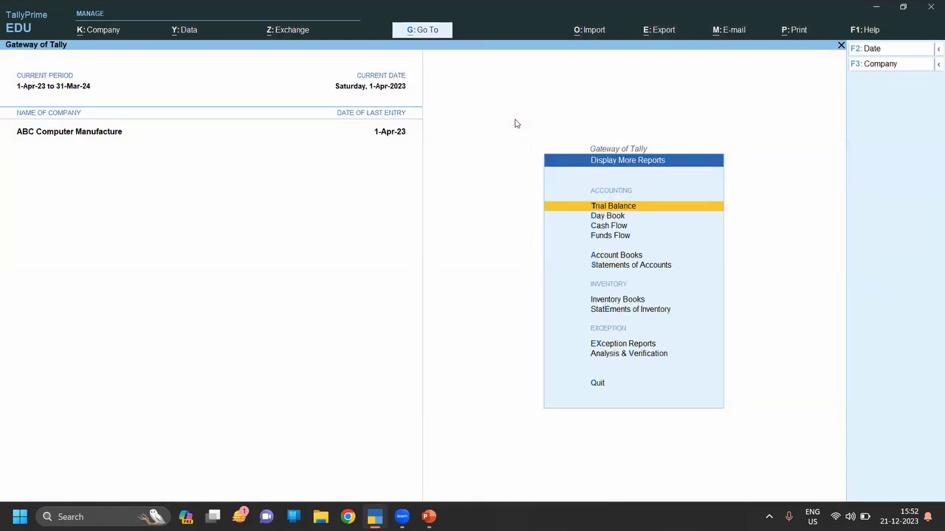
key("d")
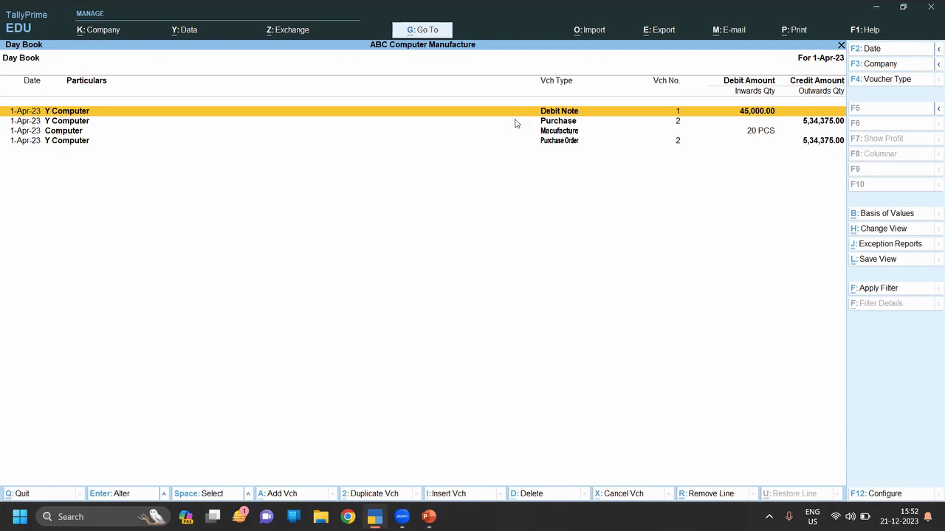
key("Escape")
key("Escape")
Consult the assignment slide in the presentation and start a payment voucher with Cash as the account.
key("alt+Tab")
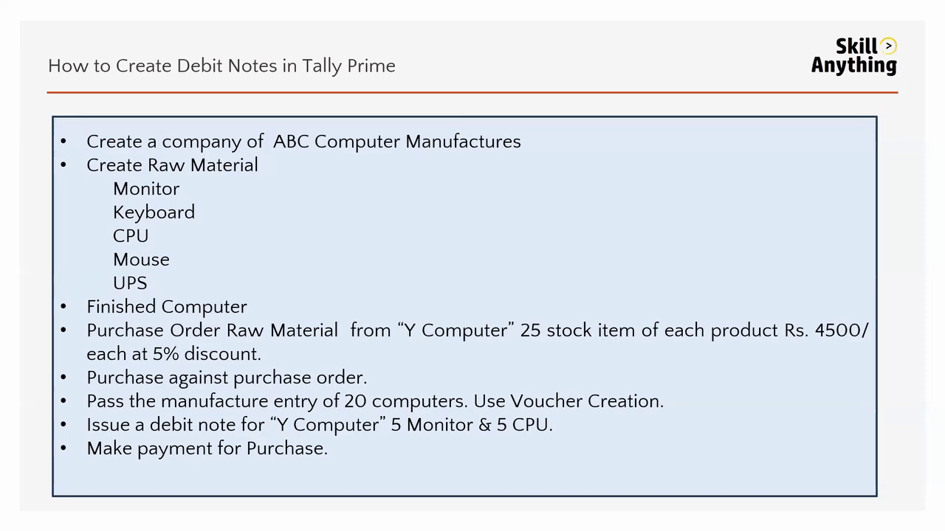
key("alt+Tab")
key("Up")
key("v")
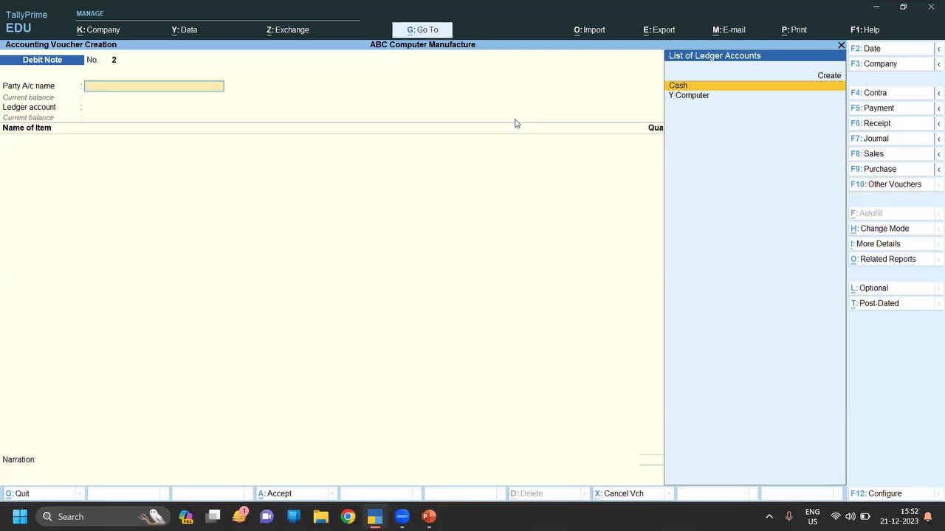
key("F5")
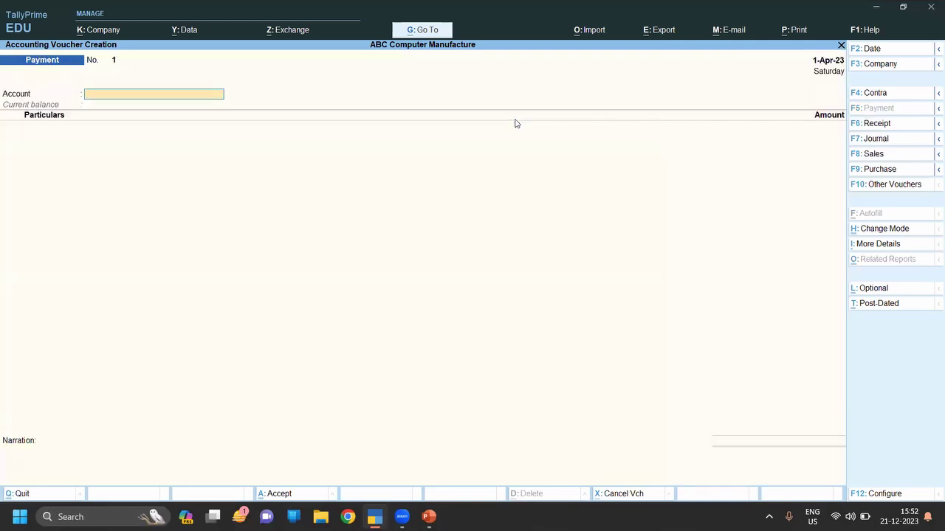
type("C")
key("Return")
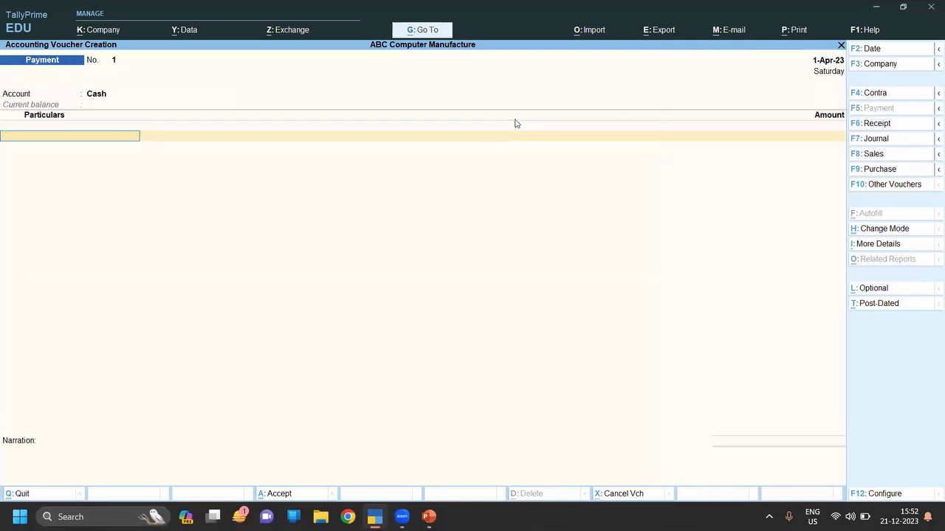
Add Y Computer to the payment voucher with an amount of 4,89,375.
type("Y")
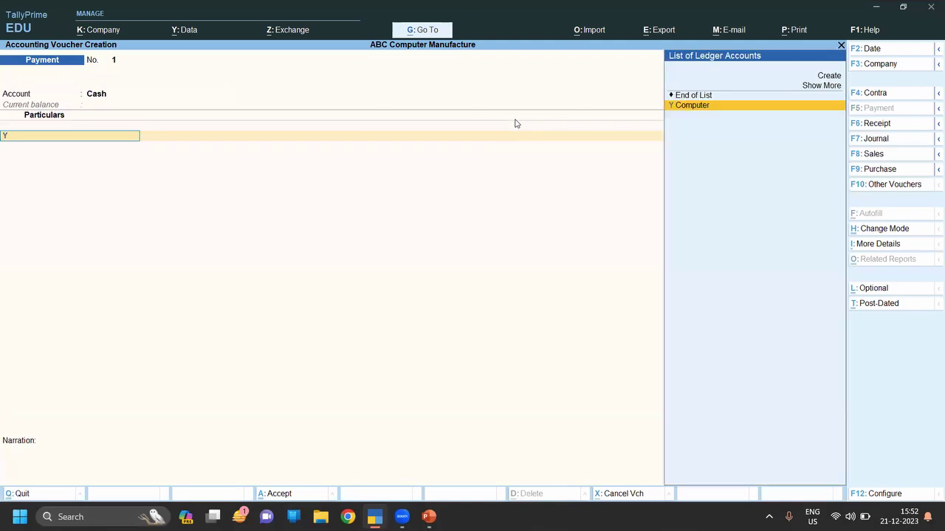
key("Return")
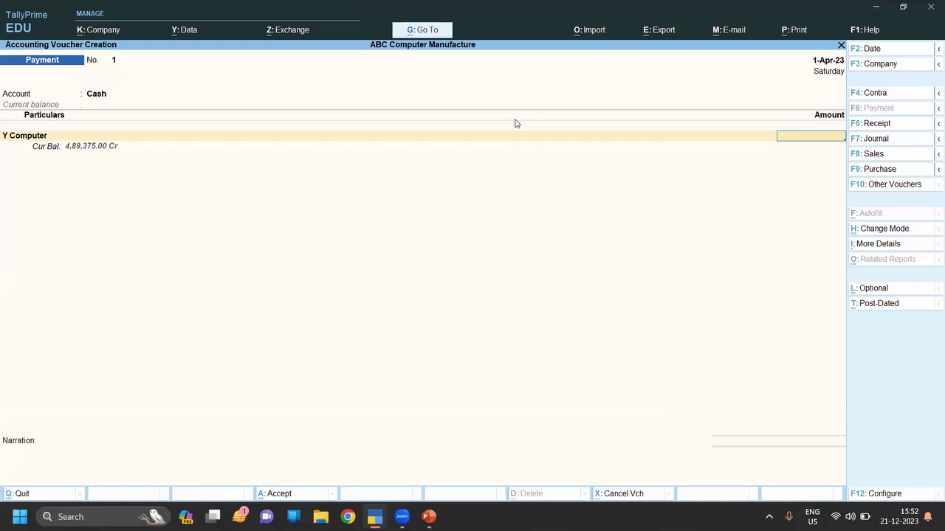
type("489375")
key("Return")
Allocate the payment as Agst Ref to Y Computer's pending bill, save the voucher without a narration and leave voucher entry.
key("Return")
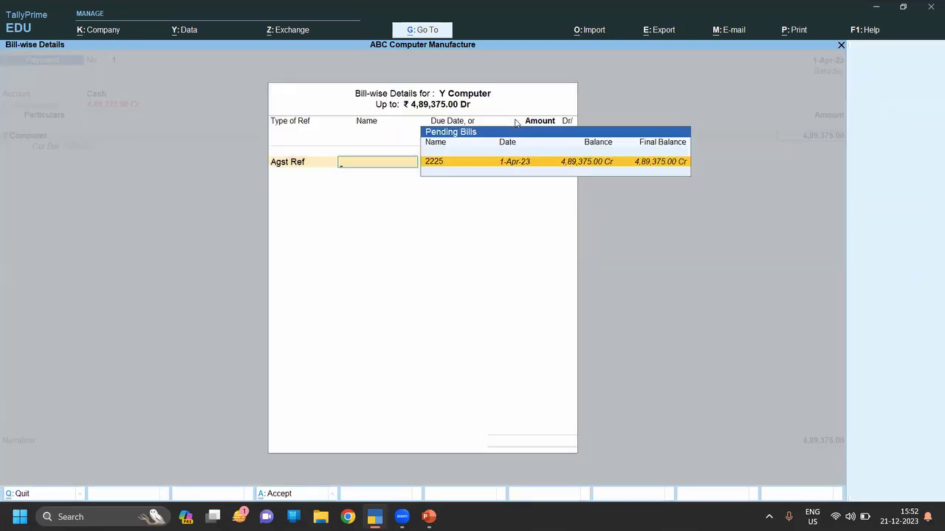
key("Return")
key("Return")
key("Return")
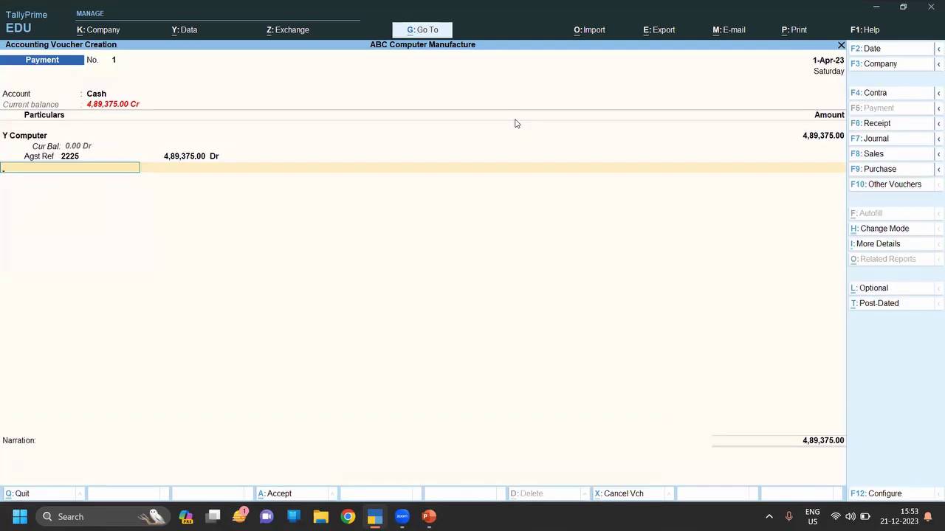
key("ctrl+a")
key("Escape")
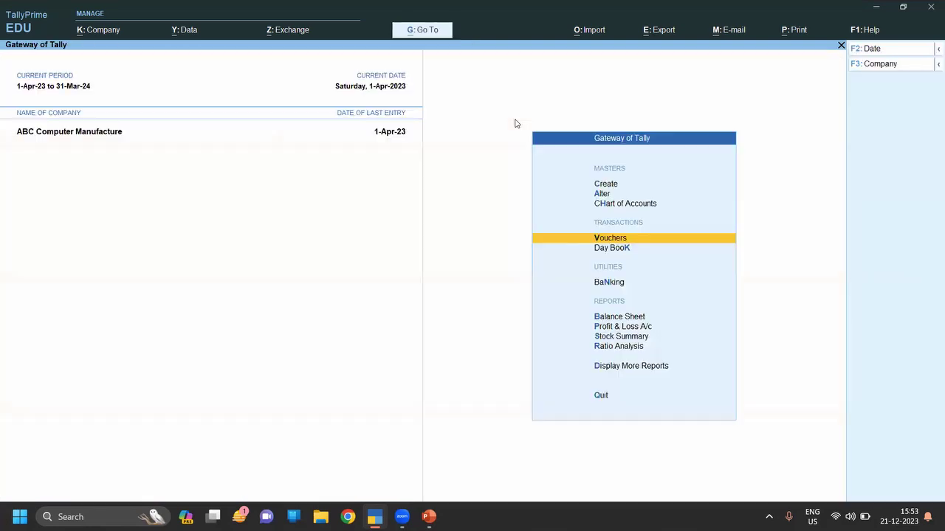
Examine the Day Book entries for Y Computer, comparing the payment, debit note and purchase amounts.
key("d")
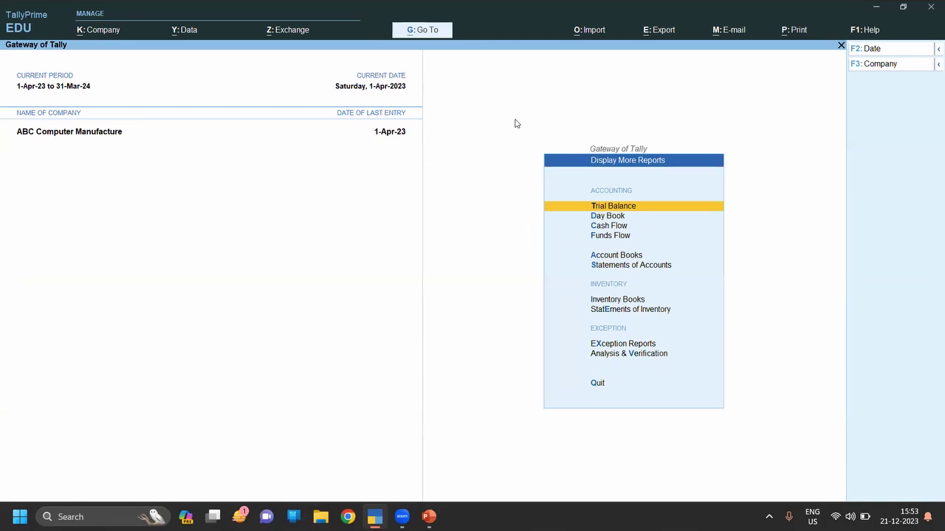
key("d")
key("Down")
key("Down")
key("Down")
key("Down")
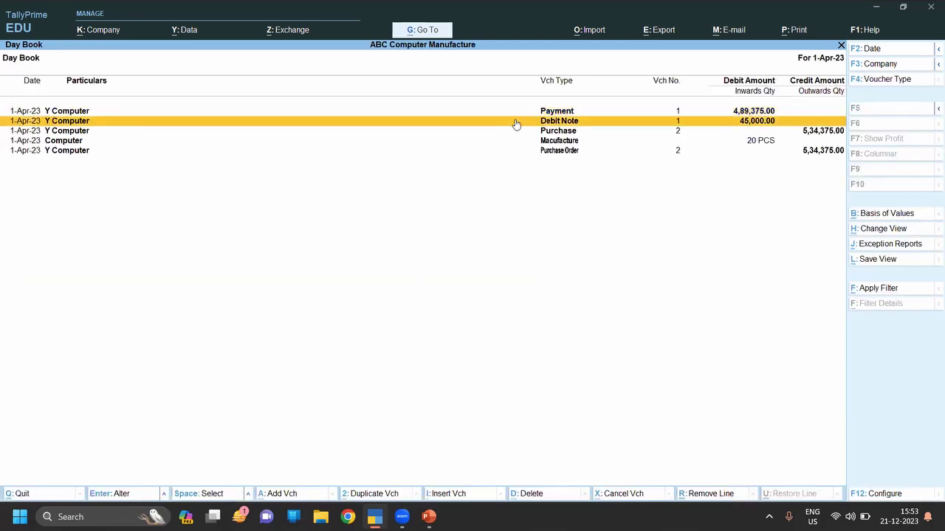
key("Up")
key("Up")
key("Up")
key("Up")
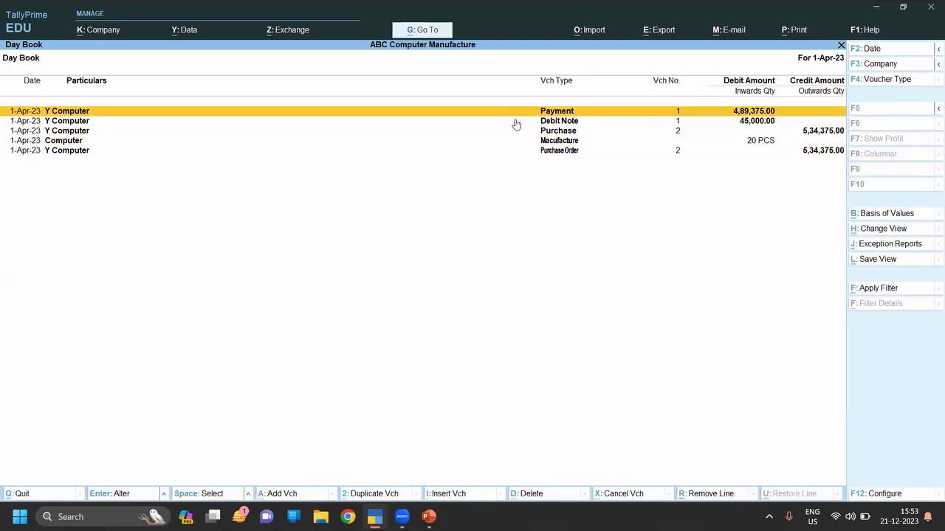
key("Down")
key("Down")
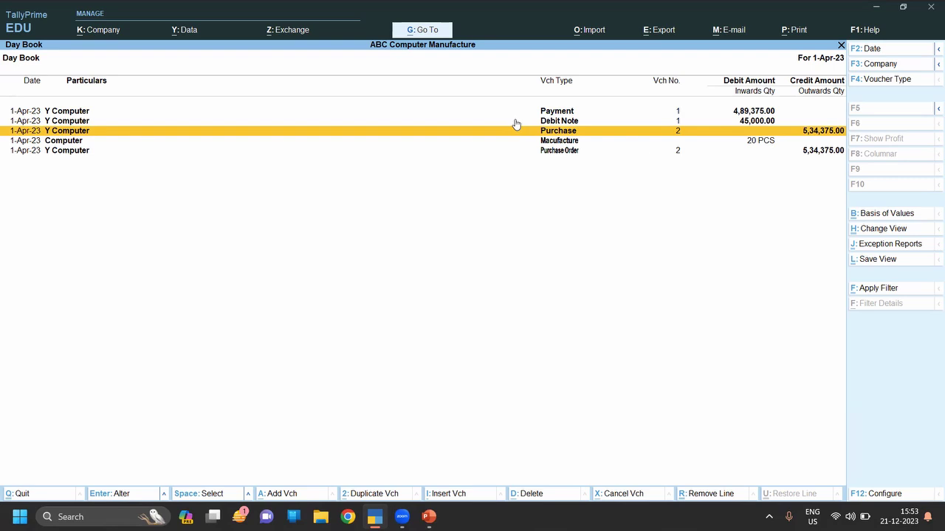
key("Up")
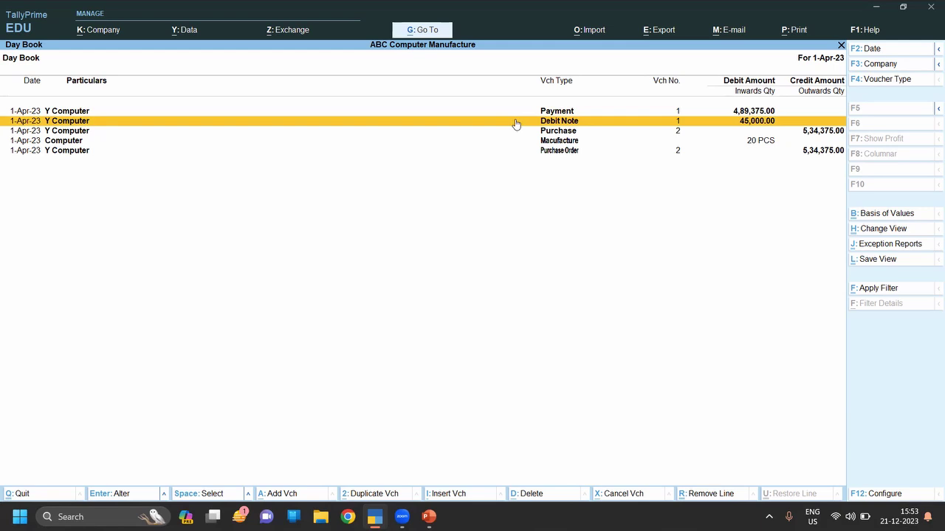
key("Up")
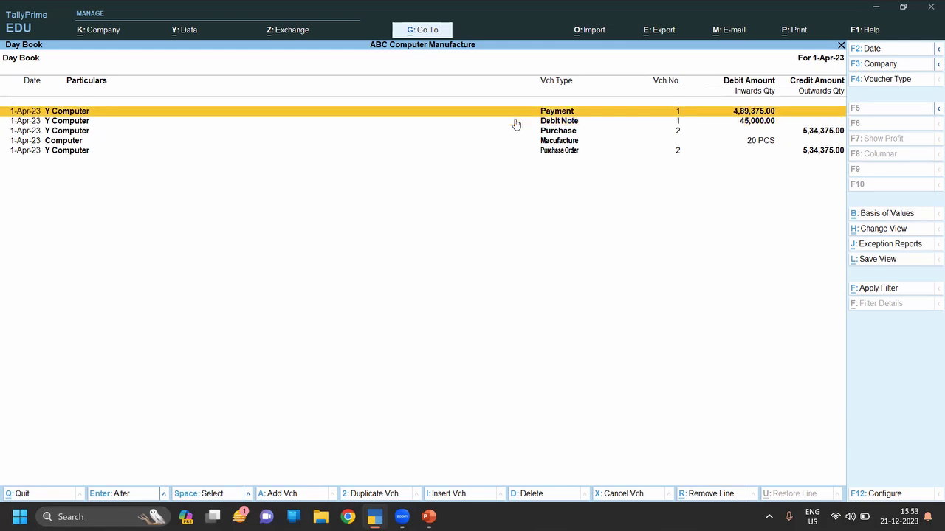